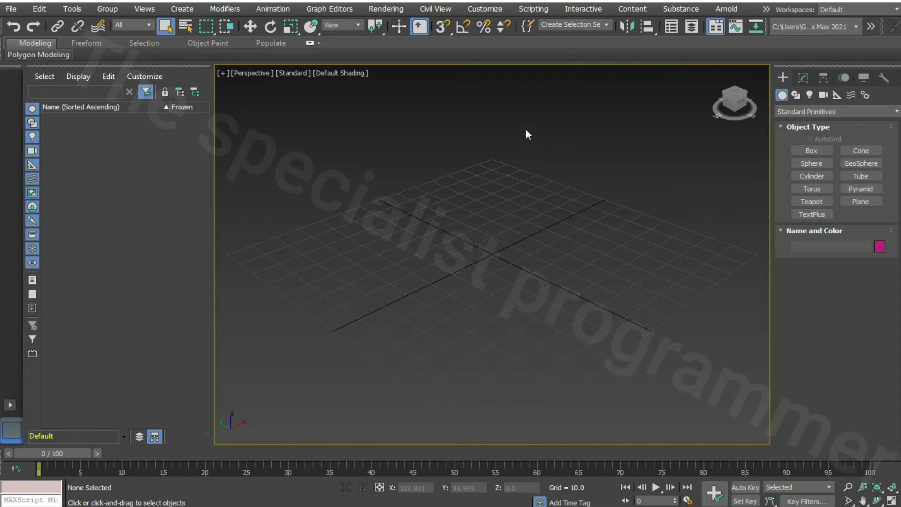
Draw a box in the viewport.
left_click(812, 151)
left_click_drag(376, 297, 559, 232)
left_click(388, 229)
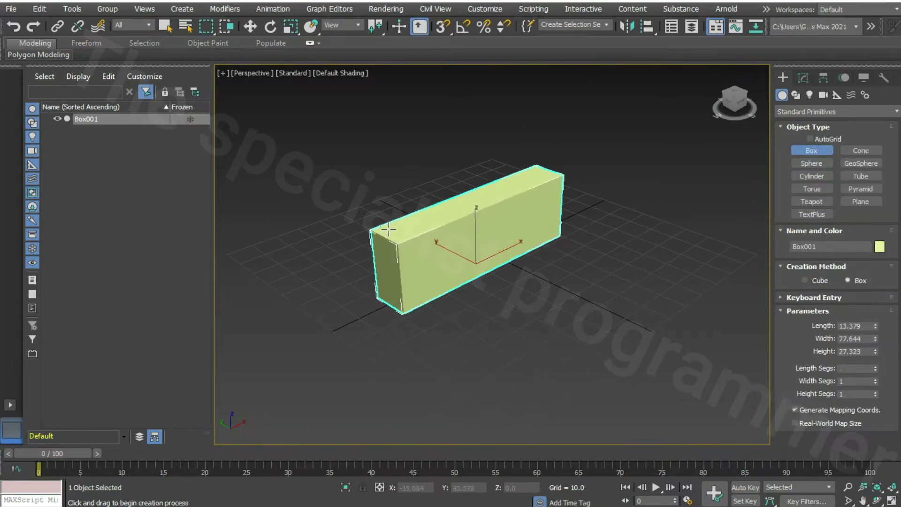
left_click(386, 204)
Set the box to Length 15, Width 200, Height 140 with 3/10/10 segments.
double_click(854, 325)
type("15")
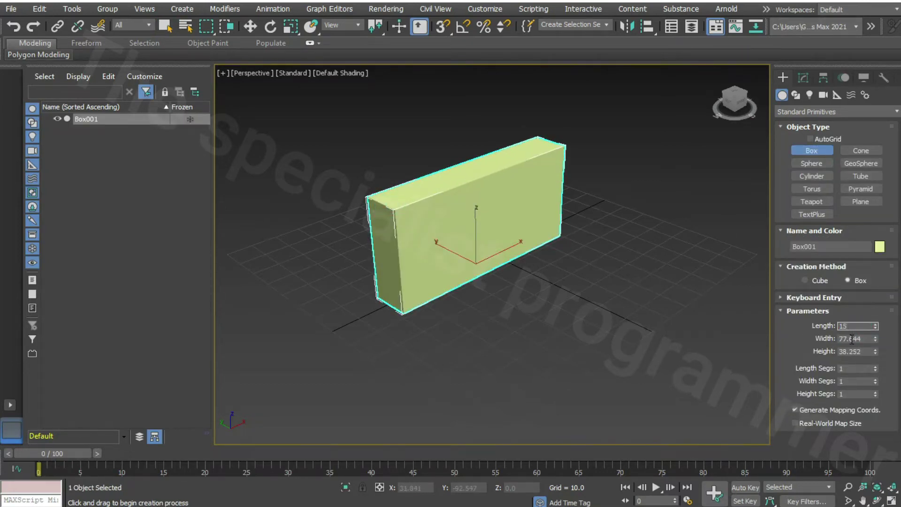
double_click(852, 338)
type("200")
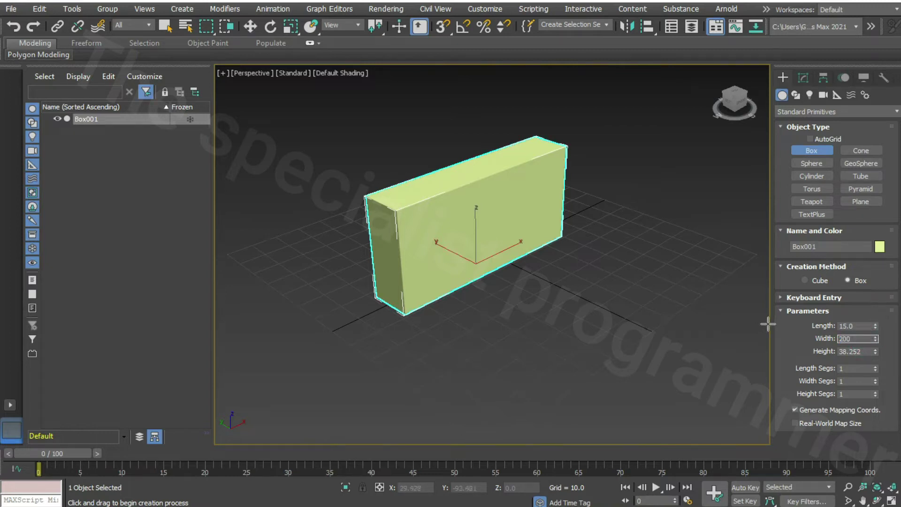
key("Tab")
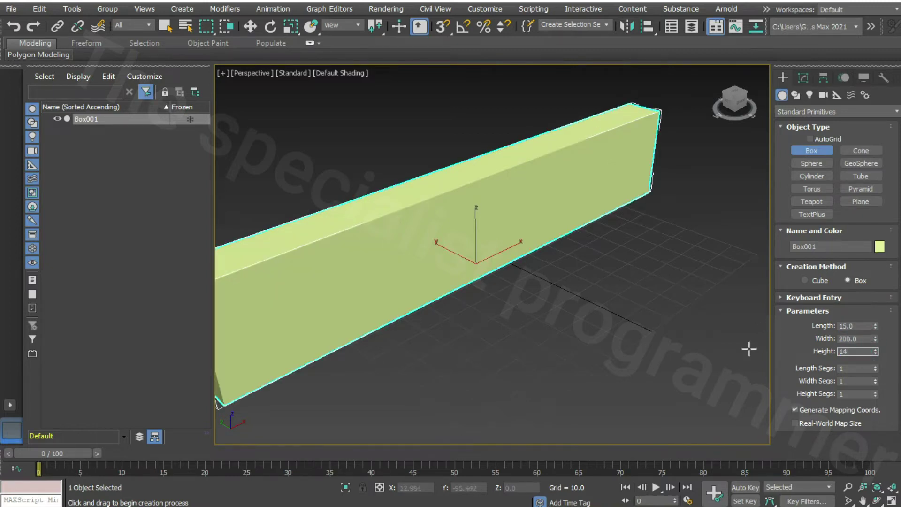
type("0.0")
key("Return")
scroll(589, 248, "down", 5)
scroll(494, 202, "up", 2)
scroll(620, 263, "up", 2)
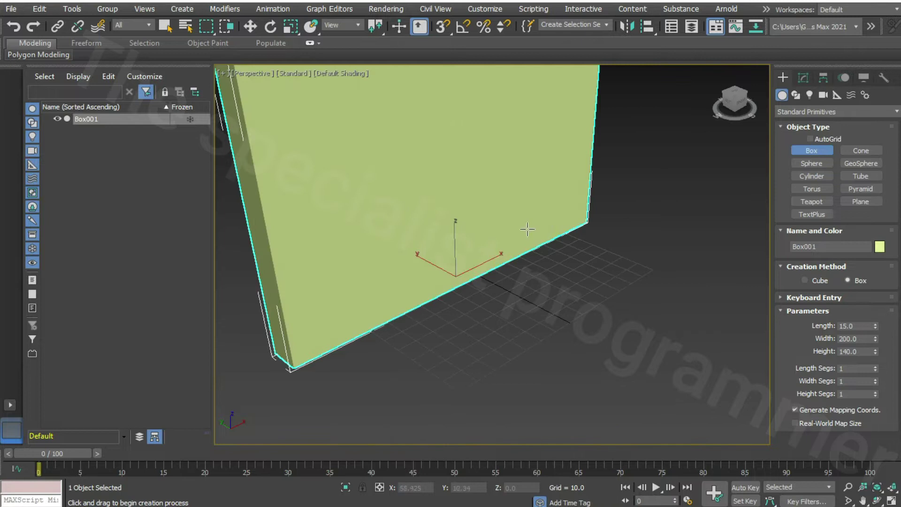
scroll(527, 230, "down", 2)
double_click(845, 366)
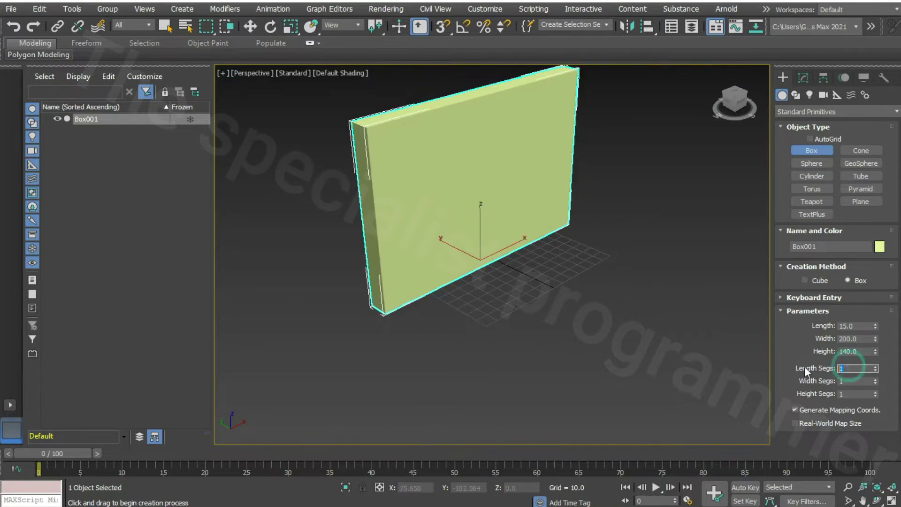
type("310")
Turn on Edged Faces display and convert the box to Editable Poly.
left_click(340, 73)
left_click(362, 94)
left_click(324, 72)
left_click(348, 204)
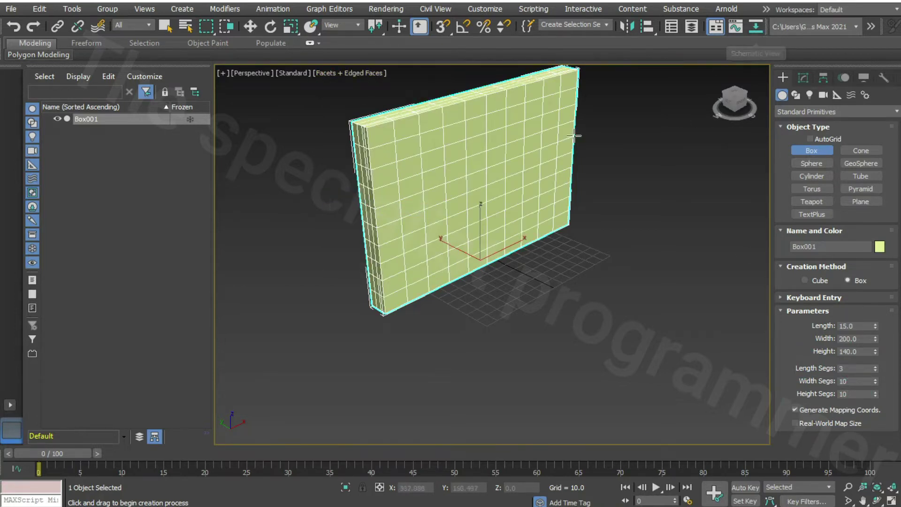
right_click(537, 160)
left_click(685, 295)
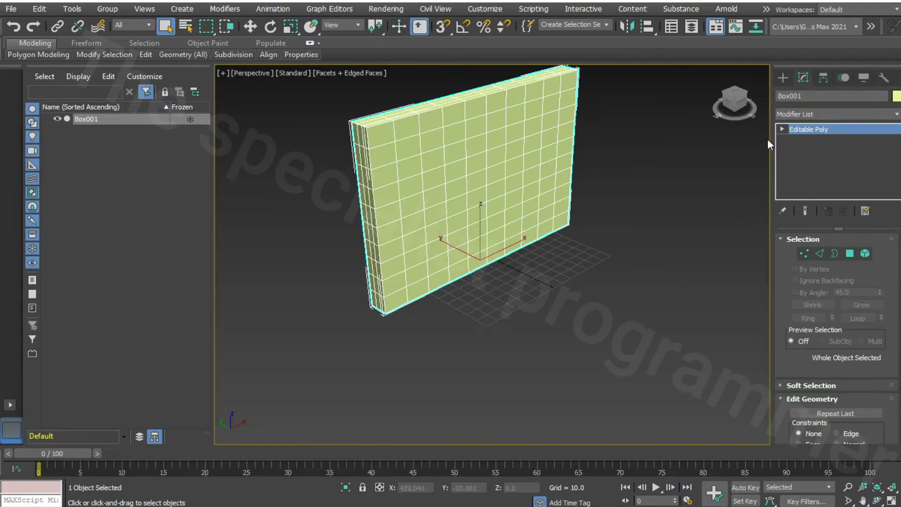
Enter Vertex level and show the Front view maximized with Edged Faces shading.
left_click(782, 129)
left_click(806, 140)
key("alt+w")
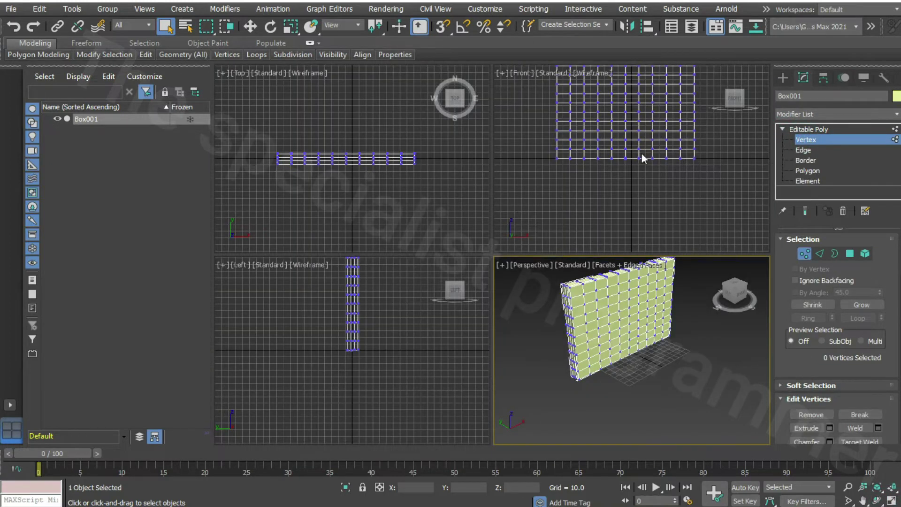
middle_click_drag(686, 177, 678, 199)
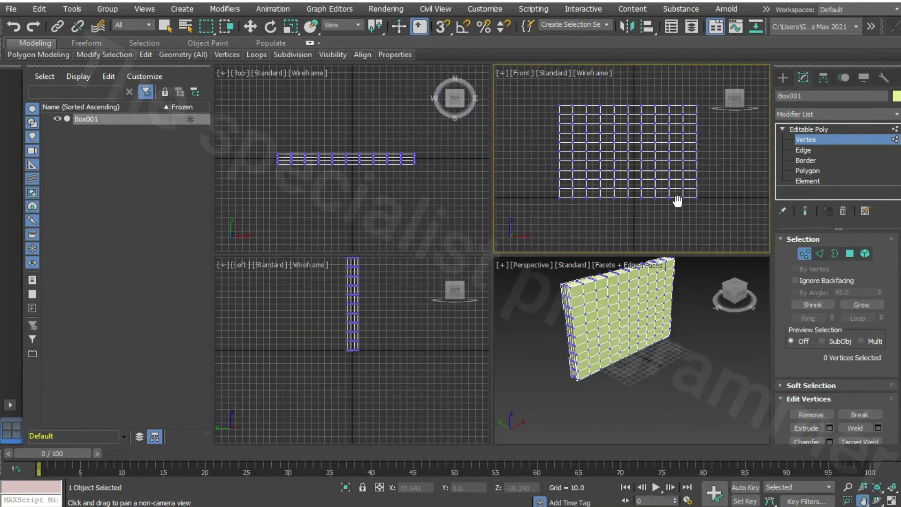
left_click(602, 73)
left_click(615, 207)
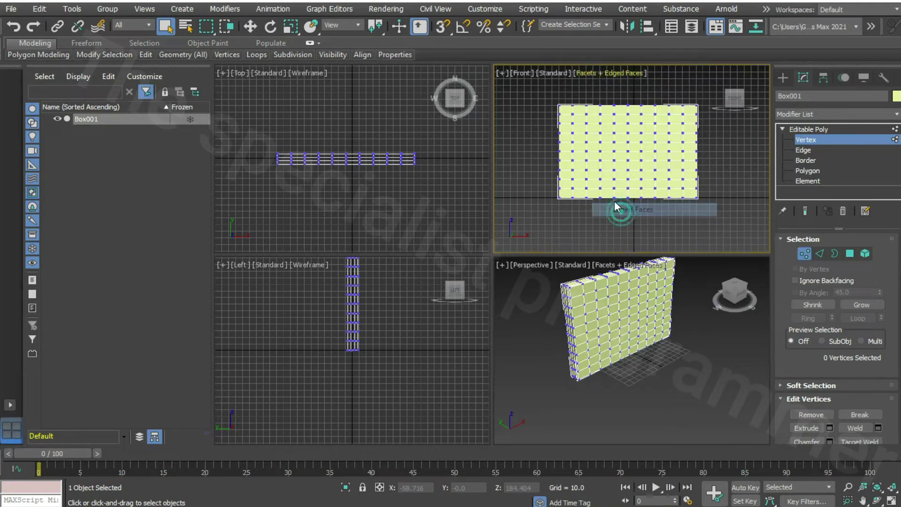
key("alt+w")
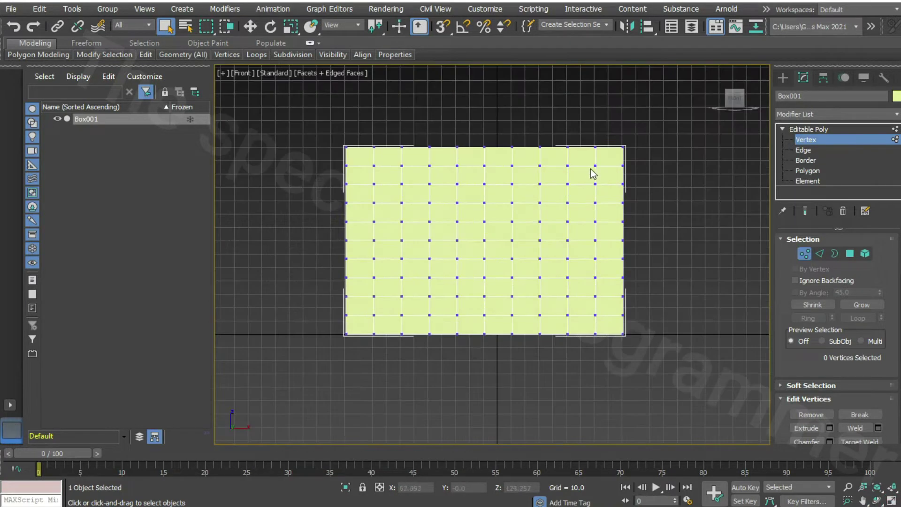
Select alternating vertices along two diagonals, the bottom row and the right column.
left_click(596, 165)
left_click(567, 184, "ctrl")
left_click(540, 203, "ctrl")
left_click(512, 221, "ctrl")
left_click(485, 240, "ctrl")
left_click(429, 277, "ctrl")
left_click(401, 296, "ctrl")
left_click(374, 315, "ctrl")
left_click(429, 315, "ctrl")
left_click(484, 315, "ctrl")
left_click(595, 315, "ctrl")
left_click(595, 277, "ctrl")
left_click(595, 240, "ctrl")
left_click(595, 203, "ctrl")
left_click(567, 222, "ctrl")
left_click(540, 241, "ctrl")
left_click(512, 259, "ctrl")
left_click(484, 277, "ctrl")
left_click(456, 296, "ctrl")
Add the top-row, left-column and remaining alternating vertices to complete the 41-vertex pattern.
left_click(512, 297, "ctrl")
left_click(567, 259, "ctrl")
left_click(568, 296, "ctrl")
left_click(540, 166, "ctrl")
left_click(429, 165, "ctrl")
left_click(373, 166, "ctrl")
left_click(373, 202, "ctrl")
left_click(374, 241, "ctrl")
left_click(373, 278, "ctrl")
left_click(402, 259, "ctrl")
left_click(429, 240, "ctrl")
left_click(484, 203, "ctrl")
left_click(539, 203, "ctrl")
left_click(457, 184, "ctrl")
left_click(401, 222, "ctrl")
left_click(402, 184, "ctrl")
scroll(836, 329, "down", 2)
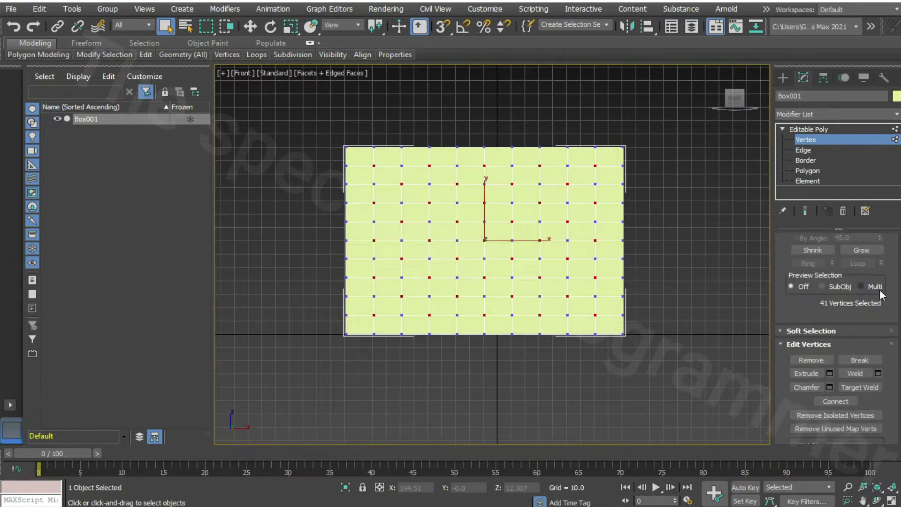
scroll(835, 347, "down", 1)
Connect the selected vertices with diagonal edges and colour the box magenta.
left_click(839, 365)
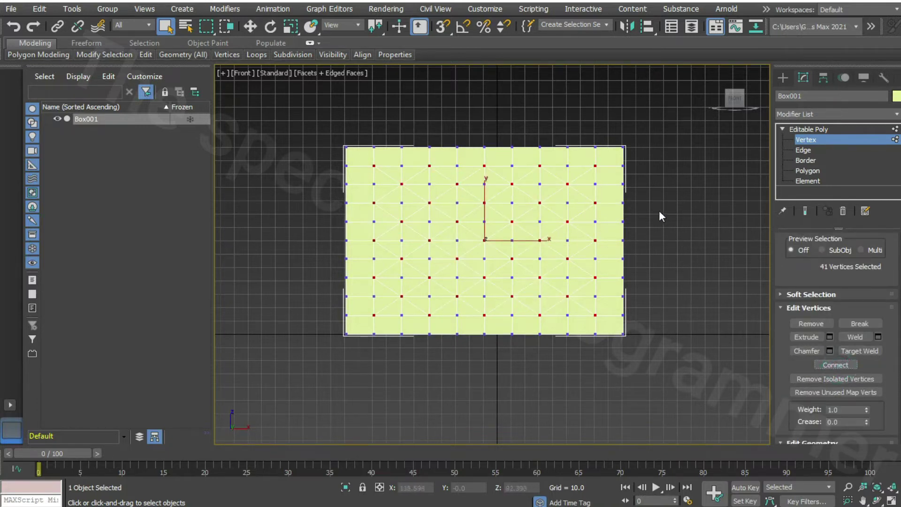
left_click(897, 95)
left_click(534, 236)
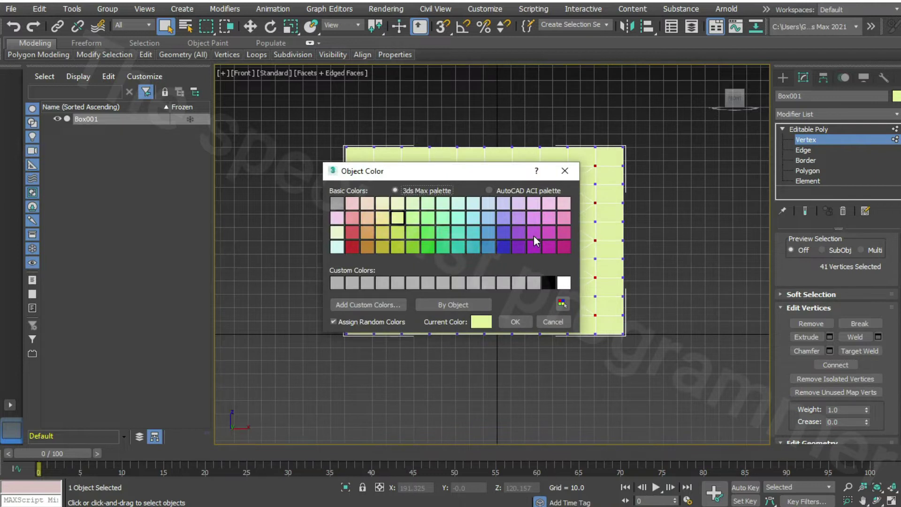
left_click(526, 322)
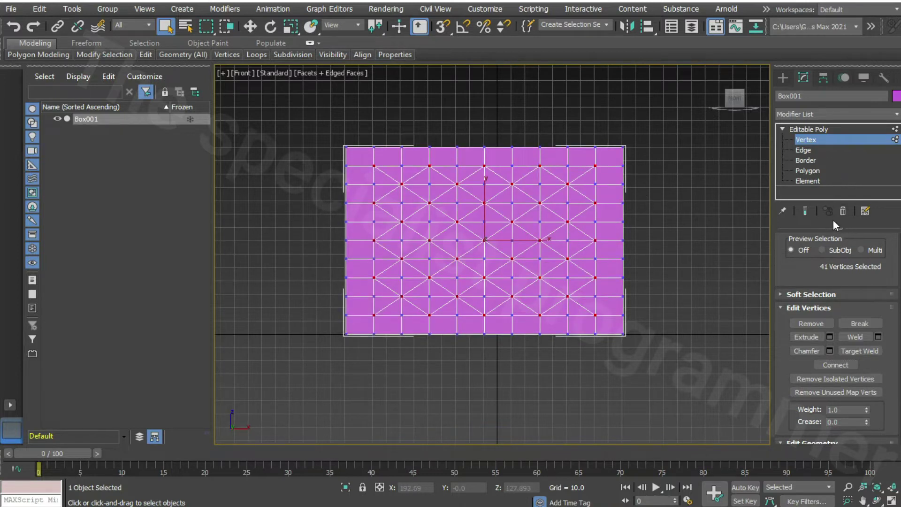
Extrude the vertices into dimples and the diagonal edges into grooves of height -5.
left_click(829, 337)
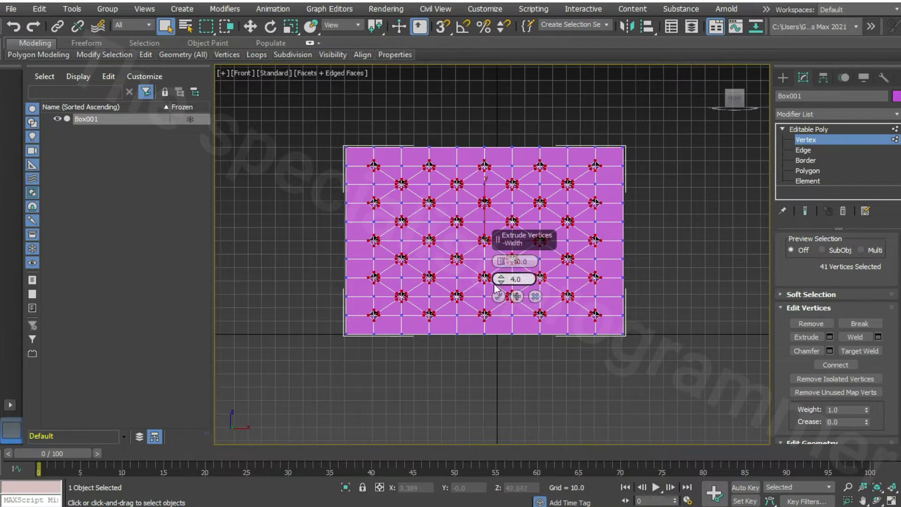
key("Return")
left_click(802, 150)
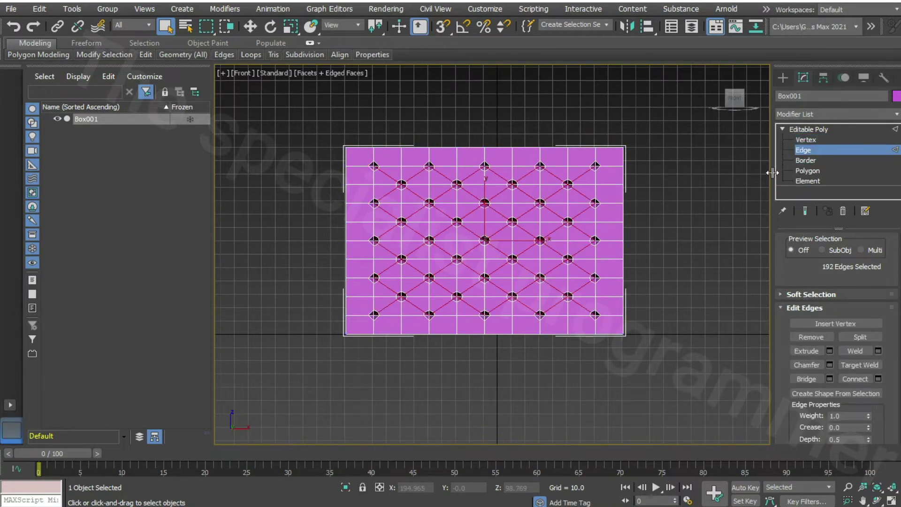
left_click(801, 150)
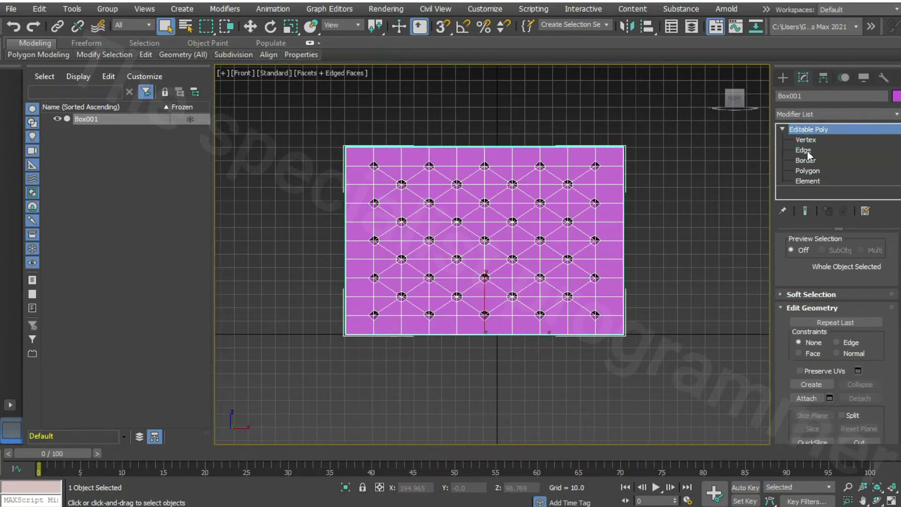
left_click(829, 351)
type("-5")
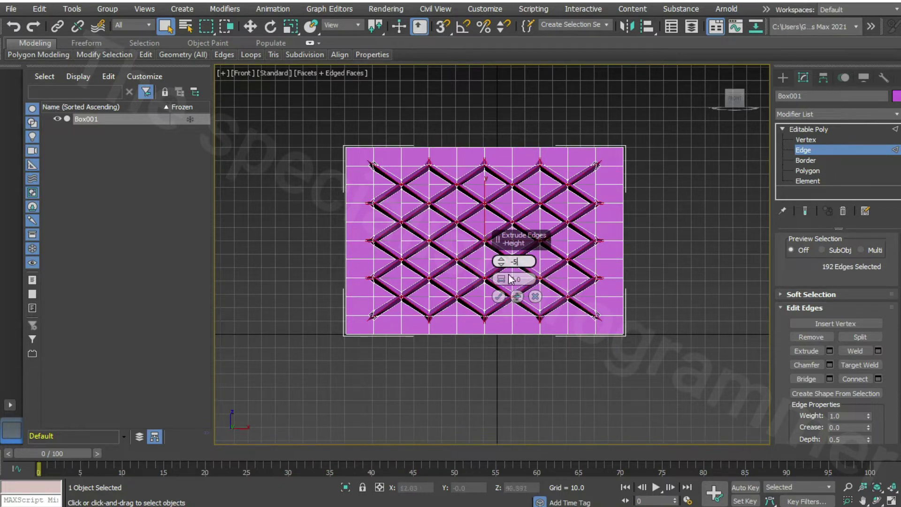
left_click_drag(511, 279, 515, 278)
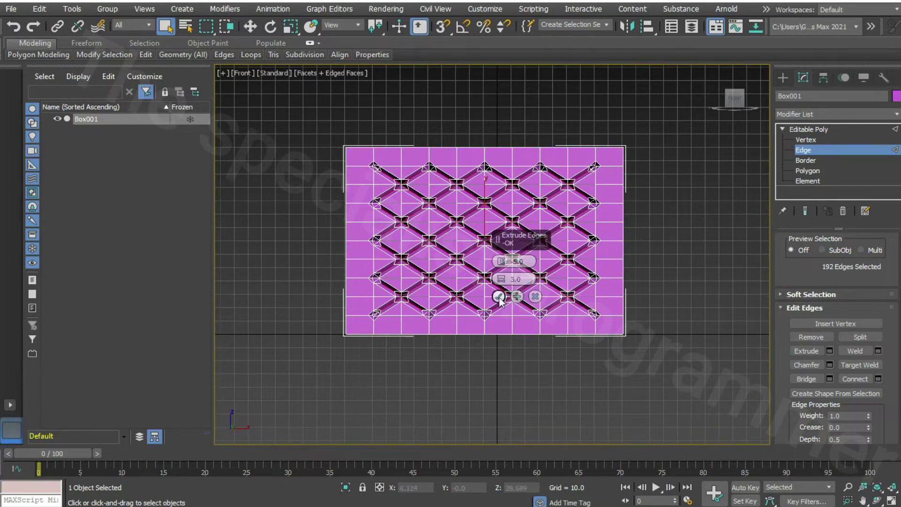
left_click(498, 296)
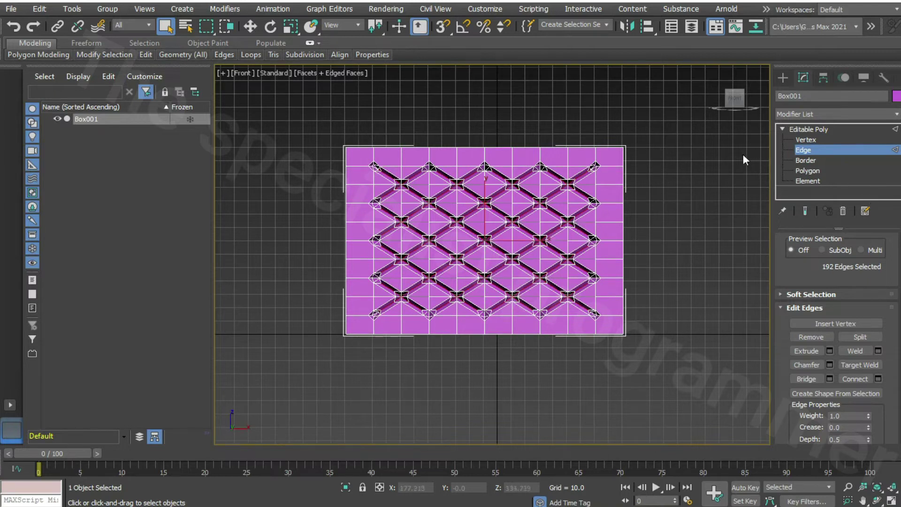
left_click(782, 77)
left_click(812, 163)
Create a small sphere at the top-left dimple and move it forward onto the panel front.
left_click_drag(373, 165, 378, 167)
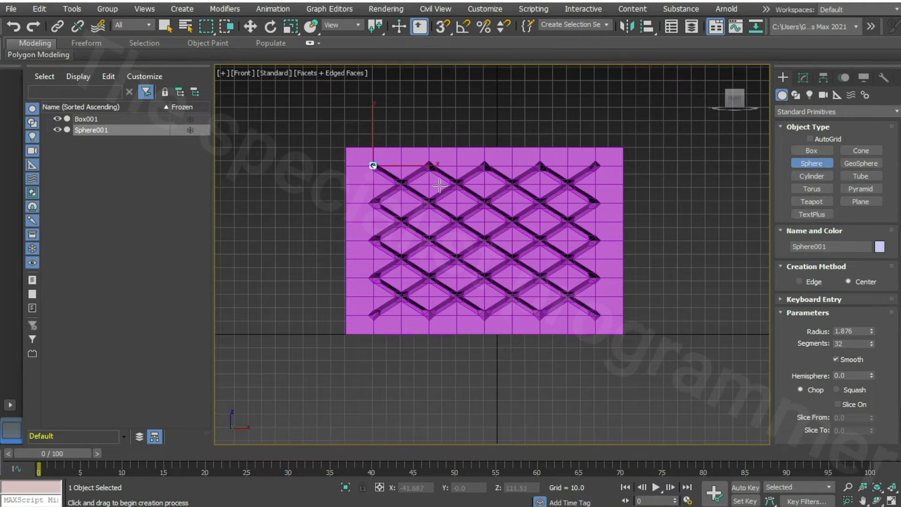
key("alt+w")
right_click(290, 159)
right_click(290, 159)
left_click(303, 162)
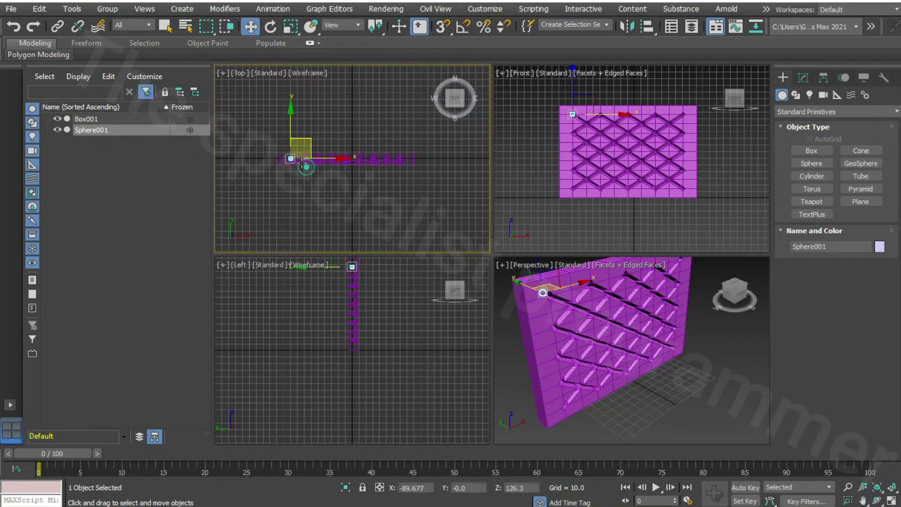
left_click_drag(291, 127, 295, 134)
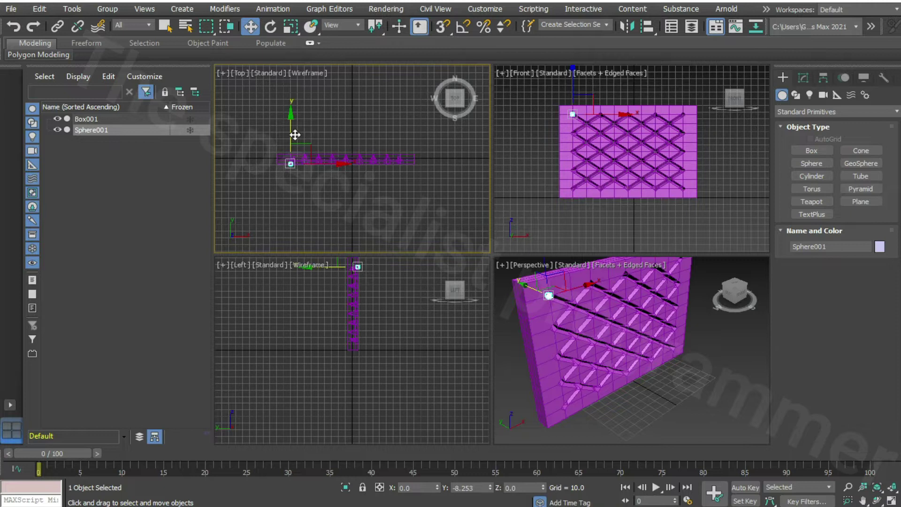
Maximize the Front view and select the sphere to begin cloning it.
right_click(518, 159)
key("alt+w")
scroll(518, 160, "up", 3)
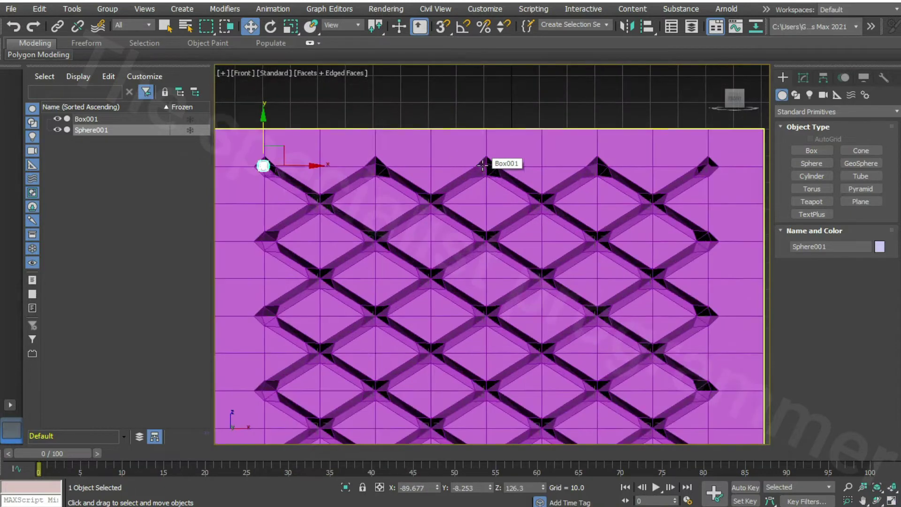
left_click(318, 152)
left_click(263, 167)
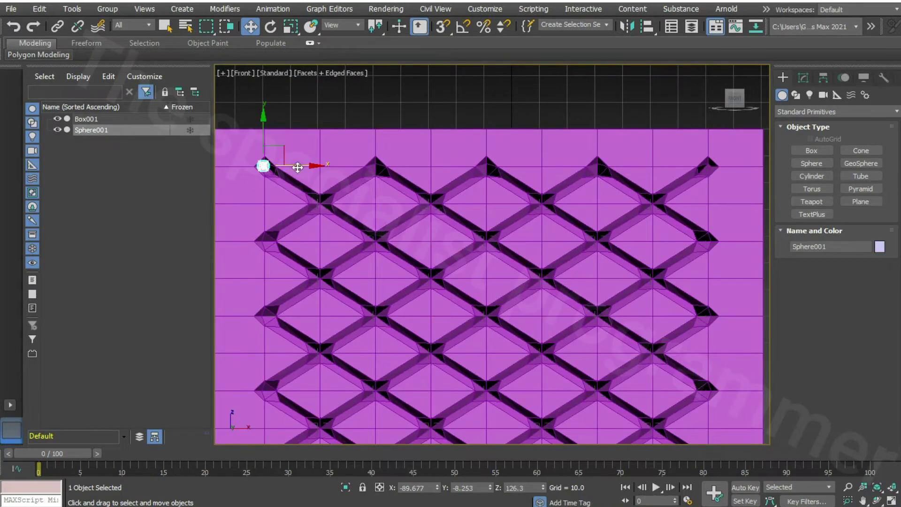
right_click(267, 171)
left_click(288, 237)
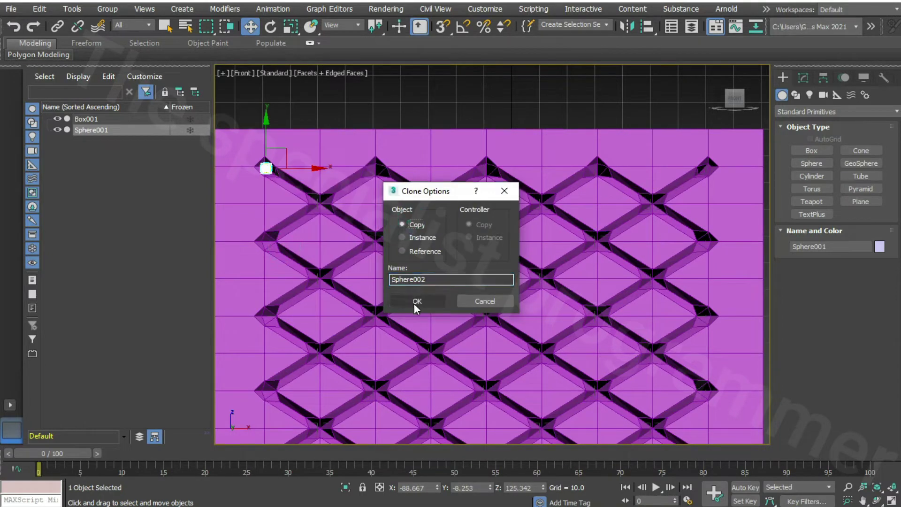
Copy the sphere into each remaining top-row dimple.
left_click(415, 301)
left_click_drag(266, 169, 747, 166)
right_click(375, 170)
left_click(397, 235)
left_click(415, 302)
right_click(491, 170)
left_click(415, 302)
right_click(598, 169)
left_click(620, 235)
left_click(416, 302)
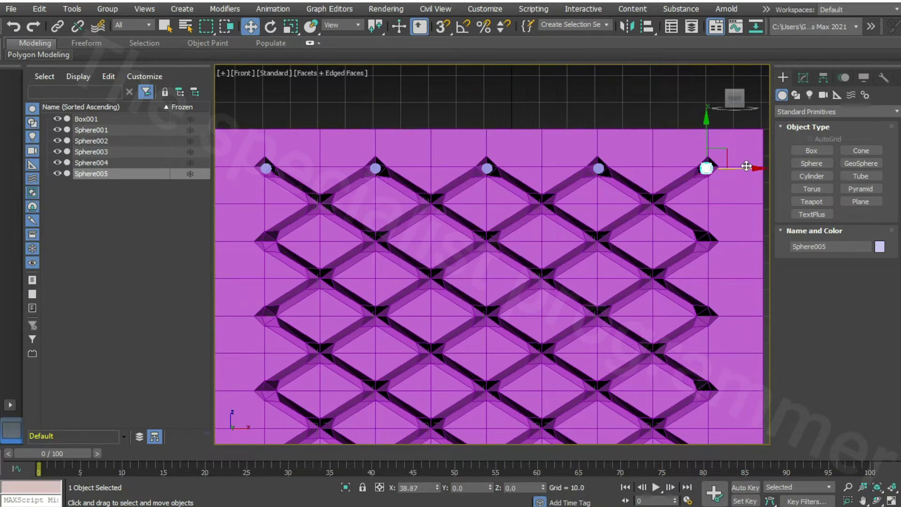
Select the five top-row spheres and copy the row down to the next intersections.
left_click(265, 169)
left_click(376, 168, "ctrl")
left_click(487, 168, "ctrl")
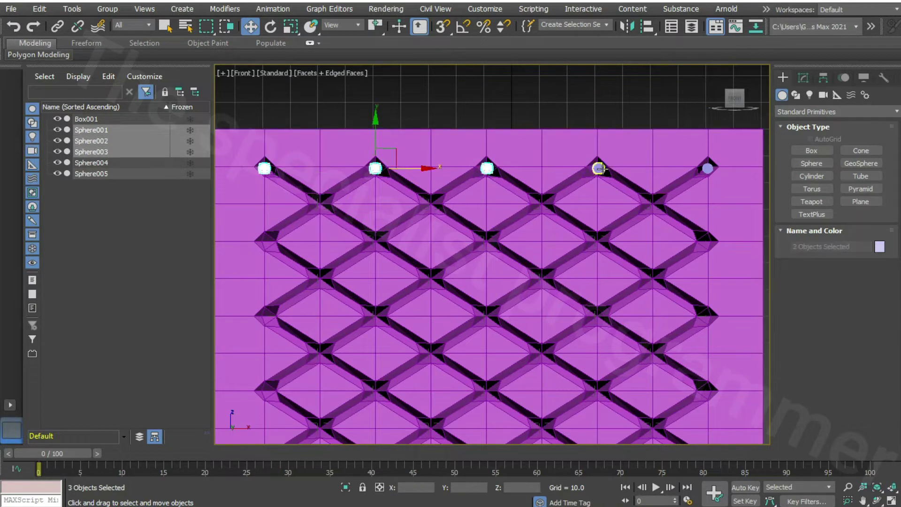
left_click(600, 169, "ctrl")
left_click(707, 168, "ctrl")
right_click(707, 169)
left_click(728, 243)
left_click(415, 302)
left_click_drag(486, 127, 478, 263)
Copy the sphere row further down to the lower and bottom intersections.
left_click(414, 299)
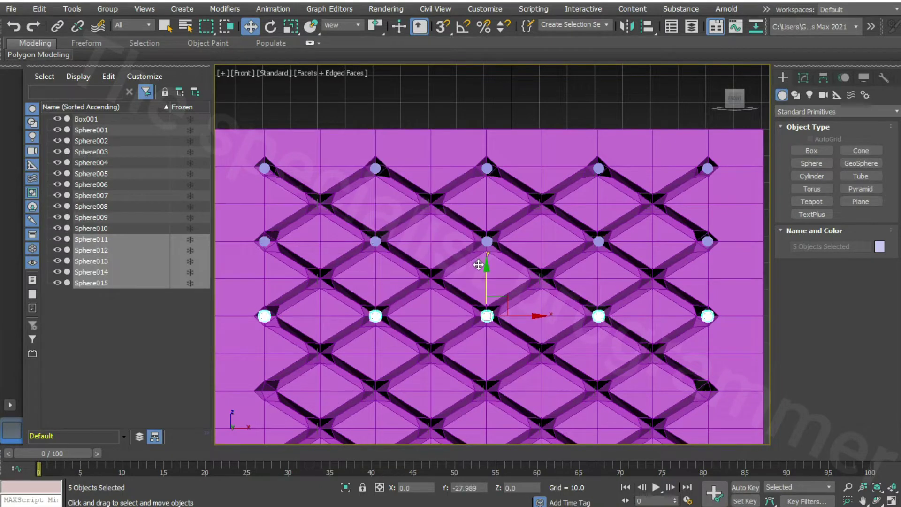
left_click_drag(487, 297, 486, 299, "shift")
left_click(487, 301)
left_click_drag(486, 256, 486, 333)
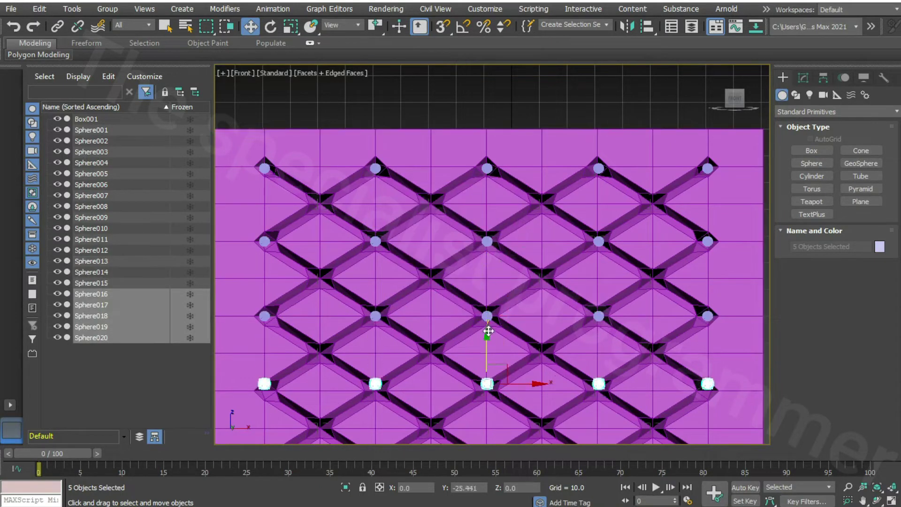
middle_click_drag(608, 353, 607, 267)
right_click(486, 306)
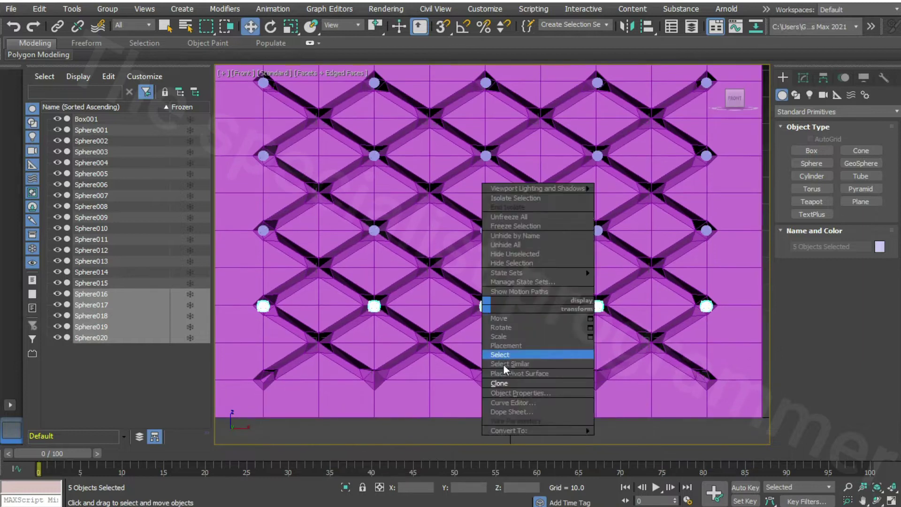
left_click(497, 356)
left_click_drag(487, 258, 486, 330)
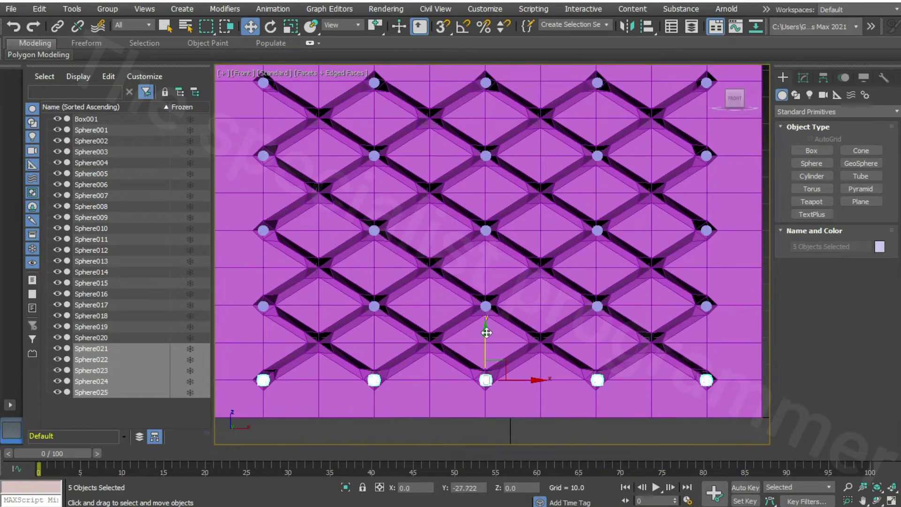
Select the top row of spheres and nudge it slightly upward.
middle_click_drag(587, 211, 599, 204)
left_click(708, 77)
left_click(598, 77, "ctrl")
left_click(487, 78, "ctrl")
left_click(376, 78, "ctrl")
left_click(264, 77, "ctrl")
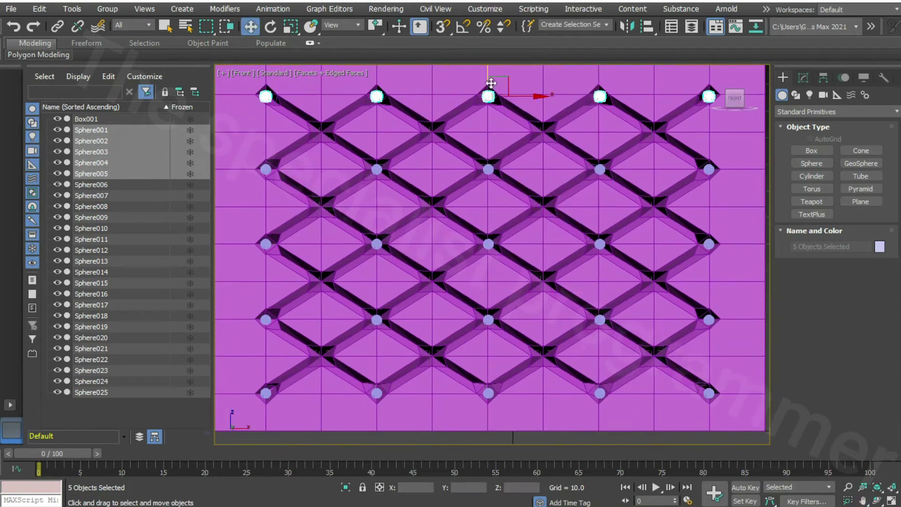
left_click_drag(488, 90, 488, 87)
Copy four spheres down into the intersections between the rows.
left_click(266, 94, "alt")
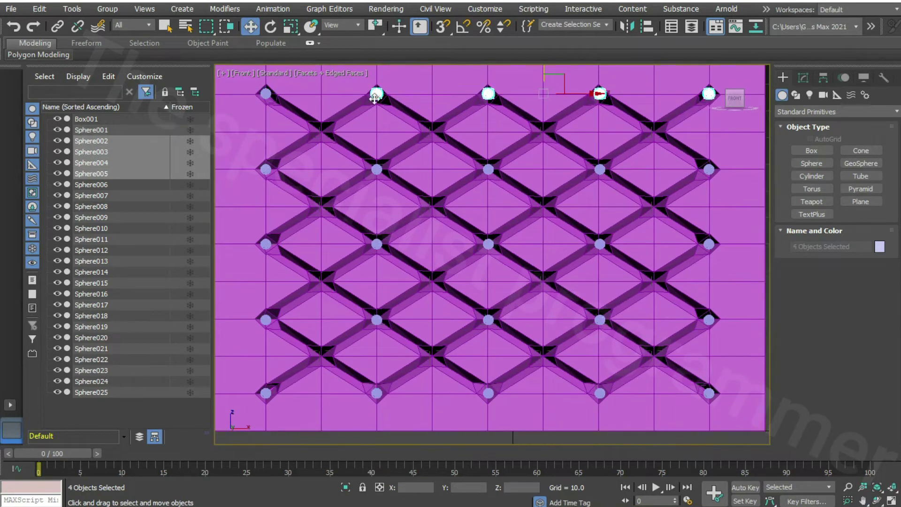
right_click(376, 97)
left_click(394, 134)
left_click(419, 298)
mouse_move(543, 79)
left_mouse_down()
mouse_move(543, 105)
mouse_move(486, 118)
mouse_move(488, 254)
left_mouse_up()
right_click(537, 131)
left_click(556, 169)
key("Return")
Copy another in-between row of spheres, then select the headboard Box001.
right_click(540, 206)
left_click(556, 243)
key("Return")
left_click(698, 151)
scroll(699, 155, "down", 3)
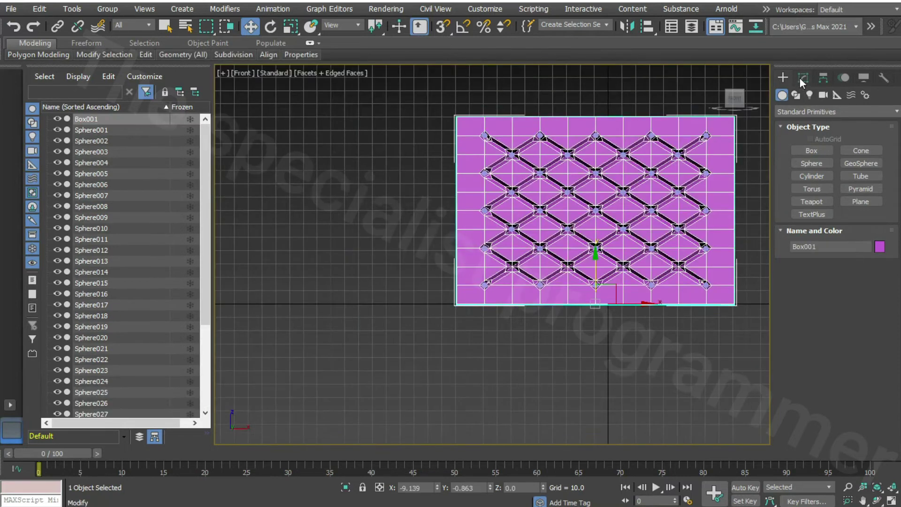
Attach all the button spheres to Box001 with Editable Poly Attach.
left_click(803, 78)
scroll(841, 308, "down", 3)
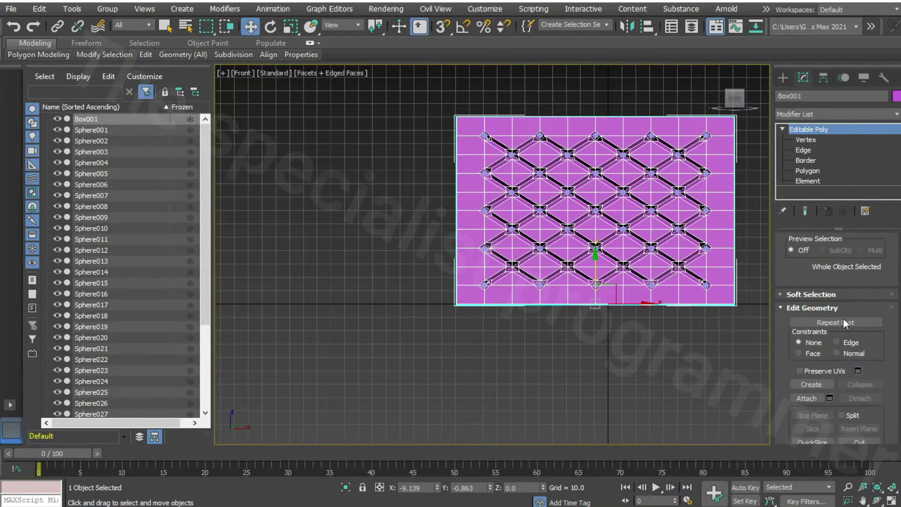
left_click(806, 398)
left_click(107, 130)
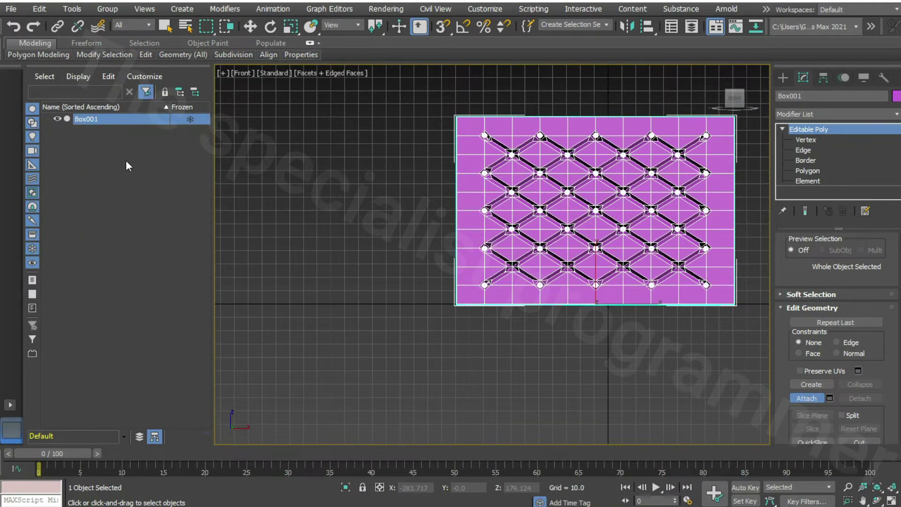
Step through vertex, edge and object sub-object levels on the headboard.
left_click(806, 139)
left_click(793, 149)
left_click(806, 129)
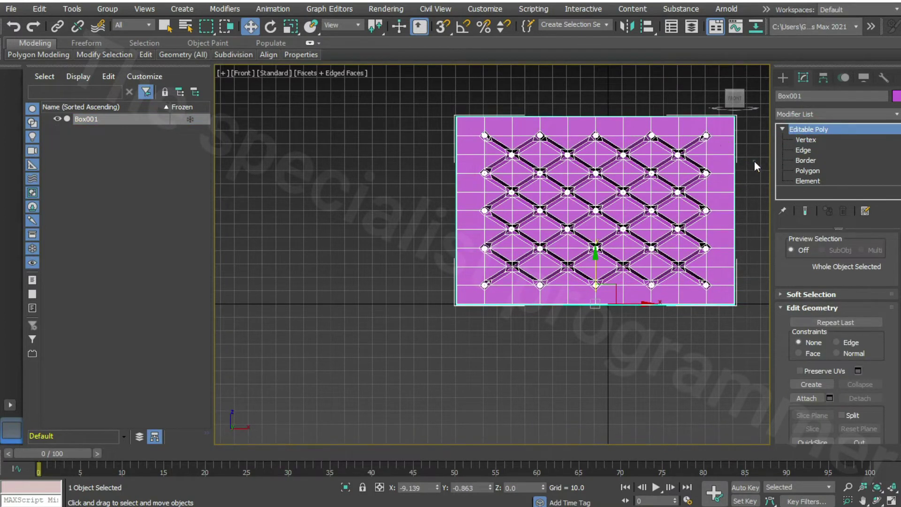
left_click(790, 138)
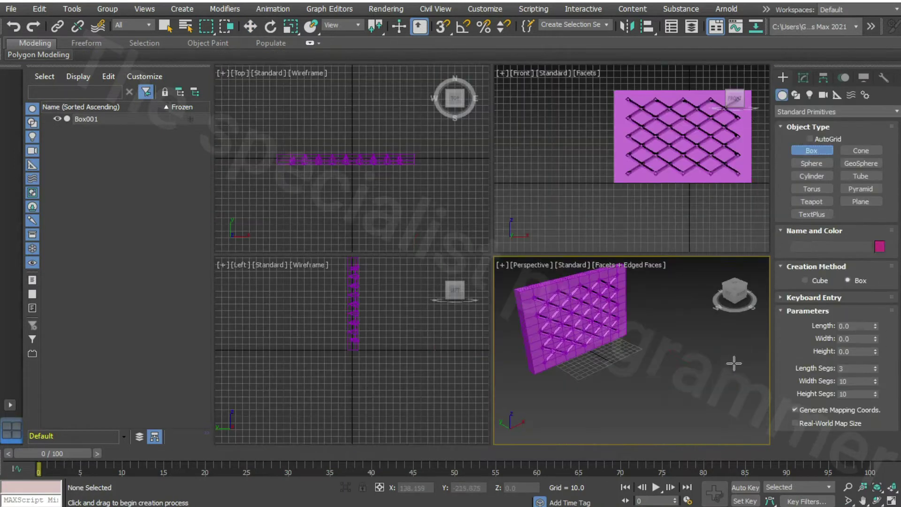
Draw a new box and size it Length 200, Width 150, Height 25.
left_click_drag(734, 362, 554, 371)
left_click(563, 330)
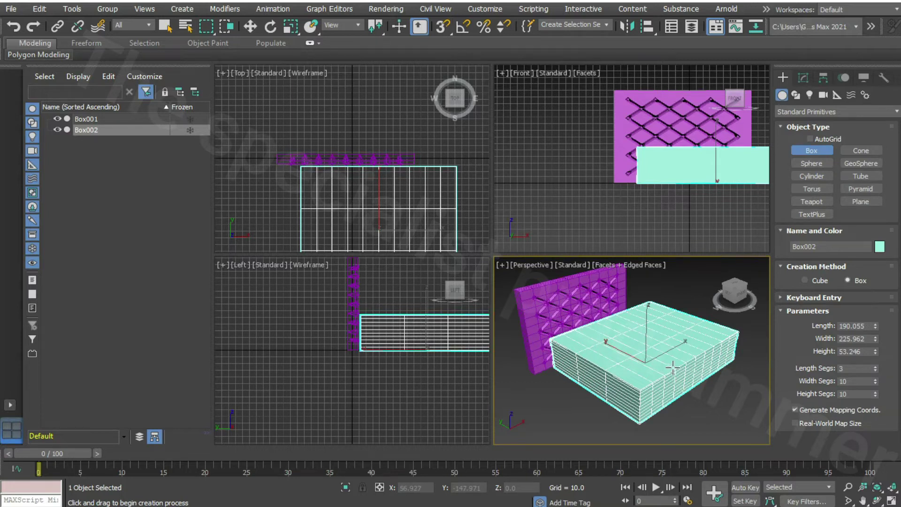
double_click(865, 326)
type("0")
key("Tab")
type("15")
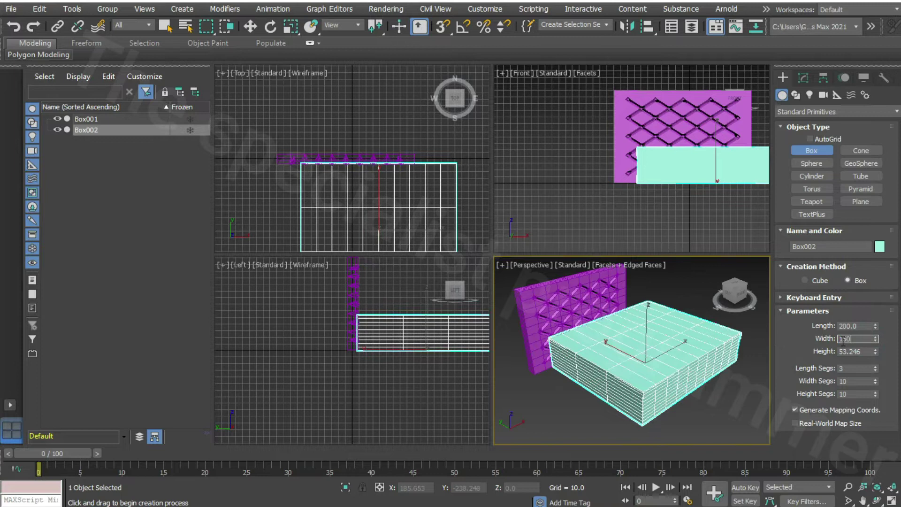
type("0")
left_click(864, 351)
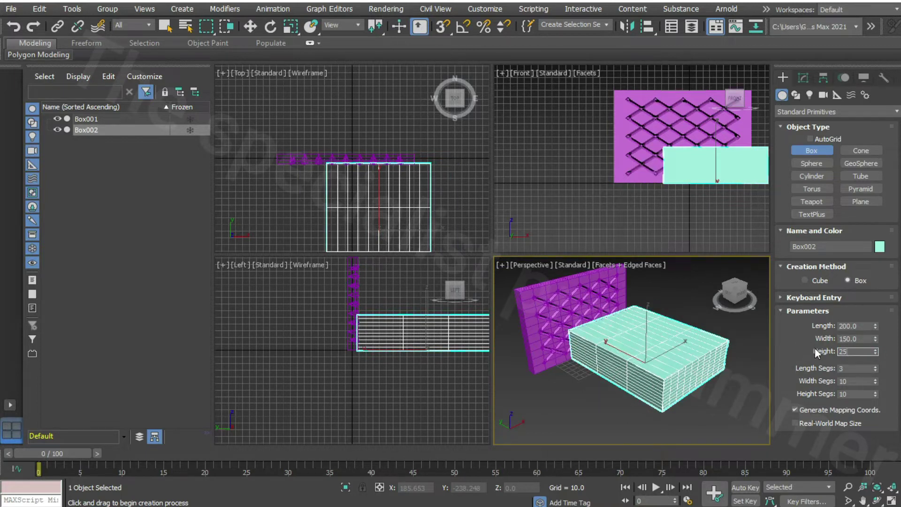
key("Return")
Move the base box left so it sits under the headboard.
right_click(723, 183)
key("w")
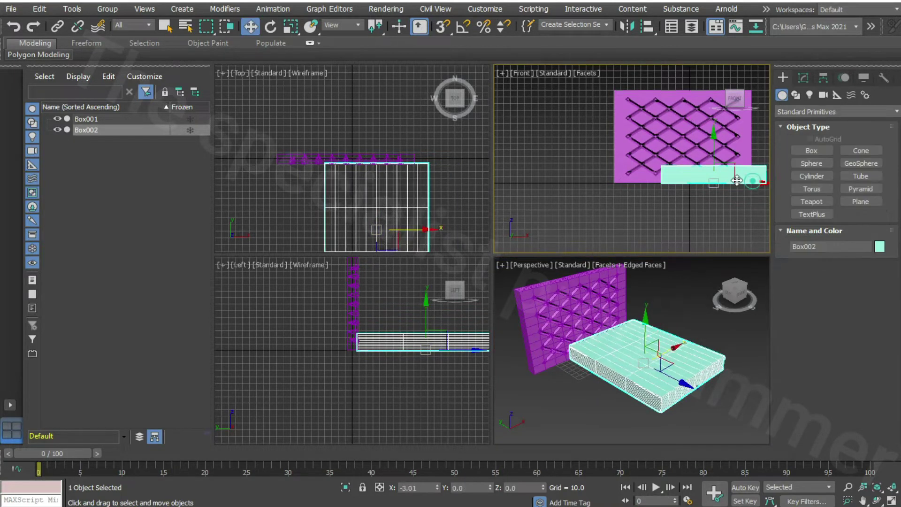
left_click_drag(737, 180, 720, 179)
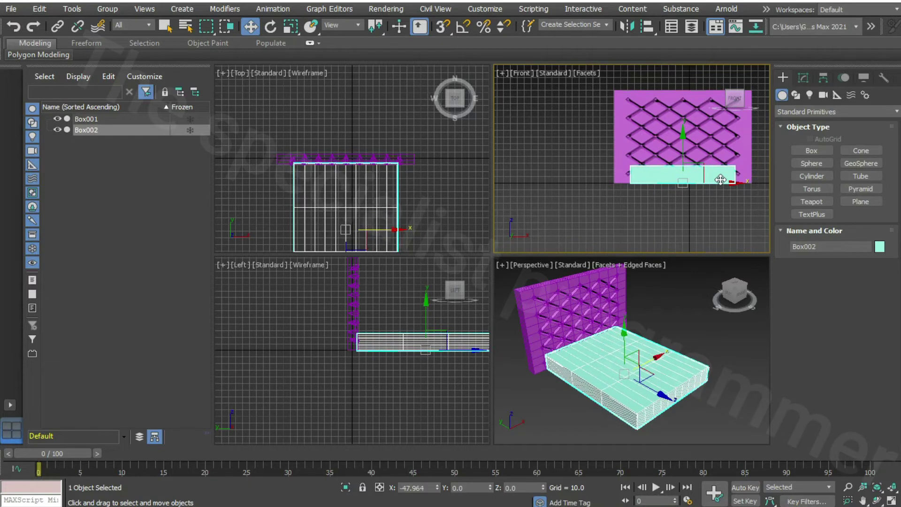
left_click(632, 355)
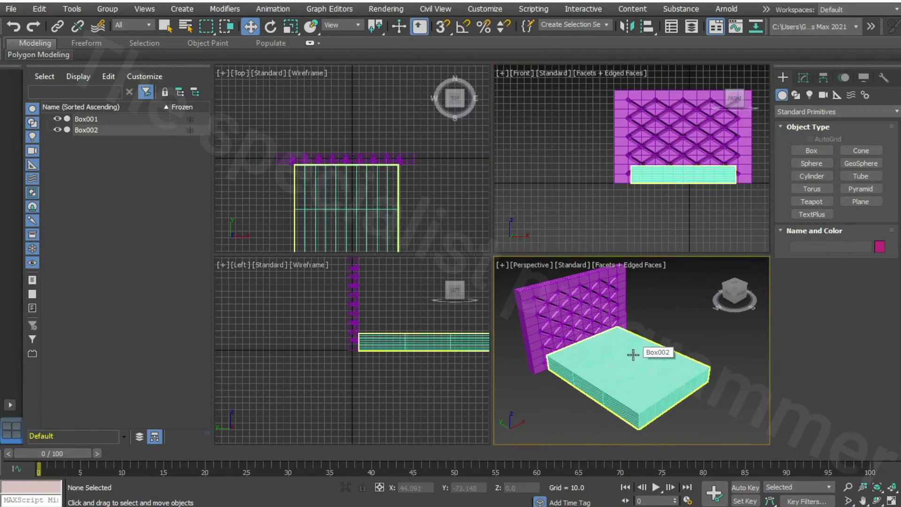
Set the base box segments to 10 length, 10 width and 3 height.
left_click(803, 78)
double_click(852, 296)
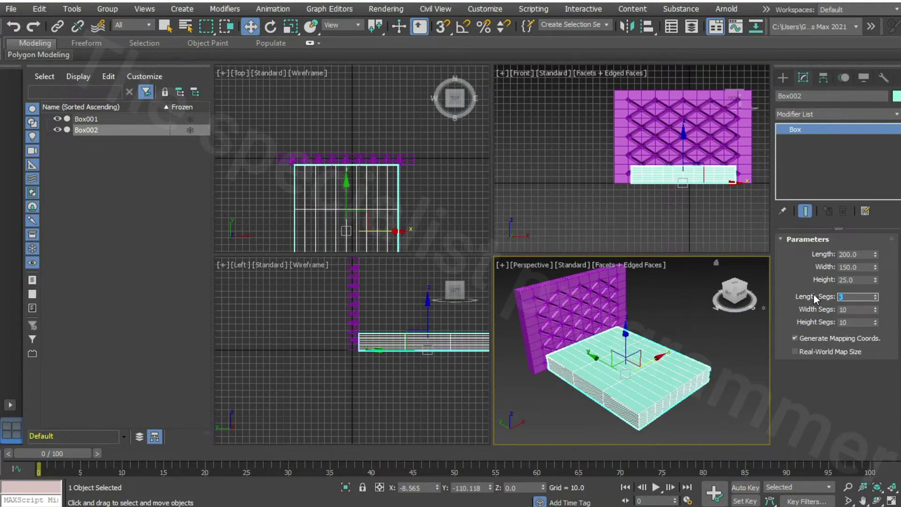
double_click(849, 322)
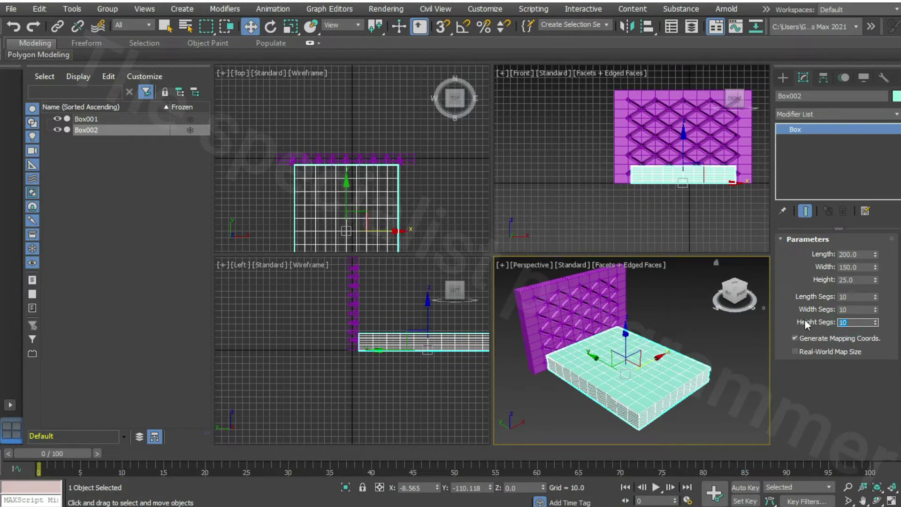
type("3")
key("Return")
left_click(677, 365)
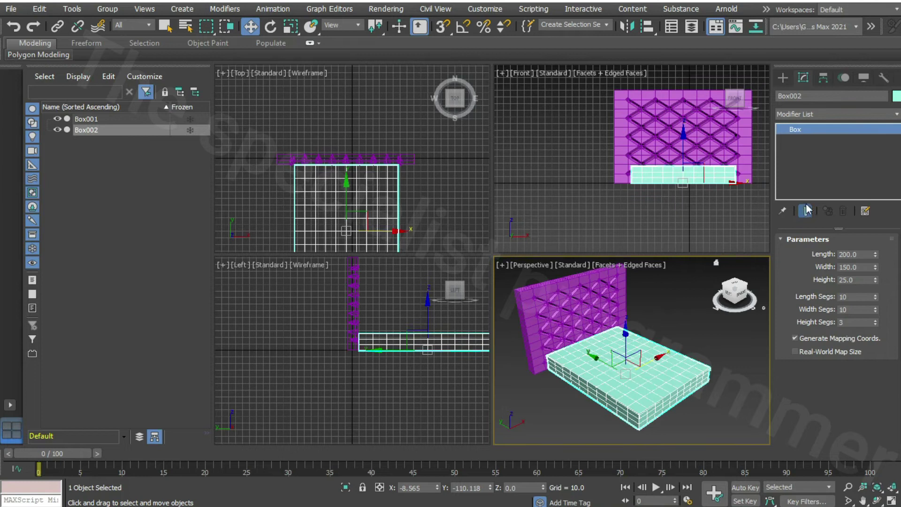
Clone the base box as a copy and lift it on top of the base.
right_click(639, 358)
left_click(653, 437)
left_click(413, 300)
mouse_move(624, 329)
left_mouse_down()
mouse_move(623, 316)
mouse_move(626, 324)
left_mouse_up()
Resize the copied mattress box to Length 185 and Width 140.
double_click(849, 254)
type("190")
key("Tab")
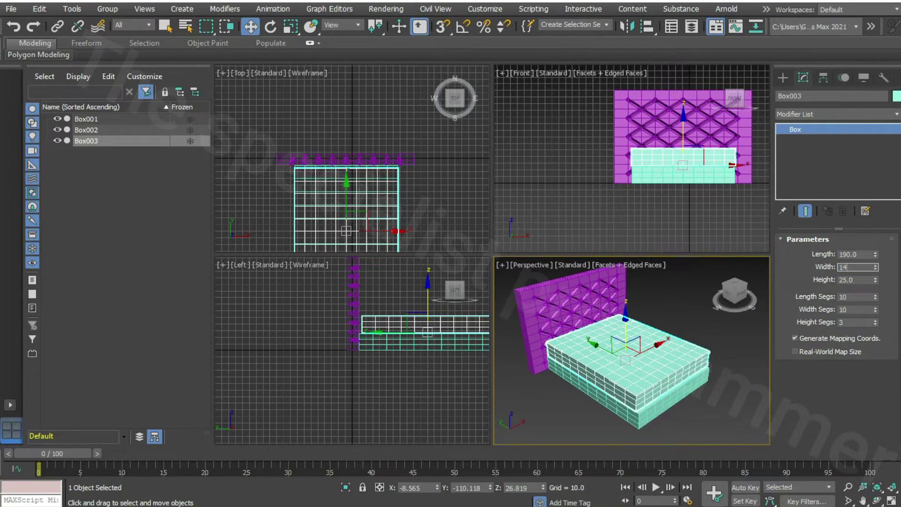
key("Tab")
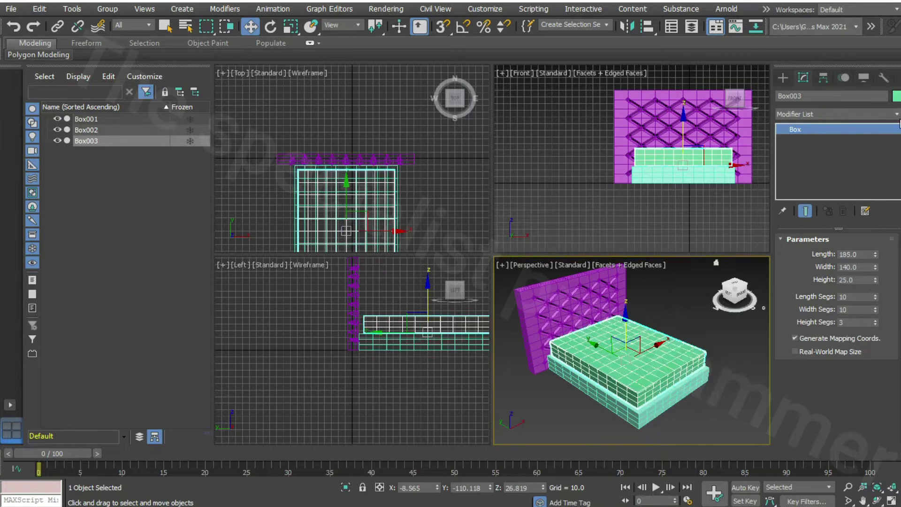
Change the mattress object colour to olive-yellow.
left_click(896, 96)
left_click(443, 232)
left_click(515, 317)
left_click(727, 360)
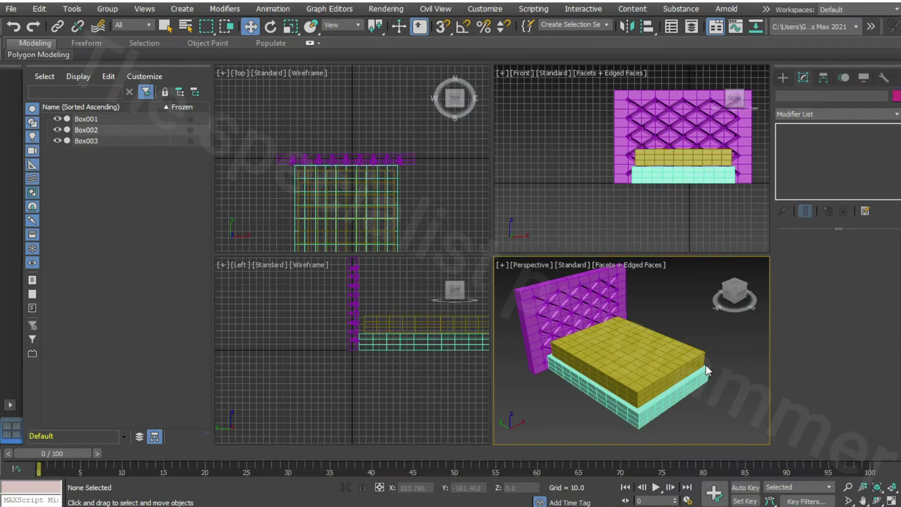
left_click(683, 157)
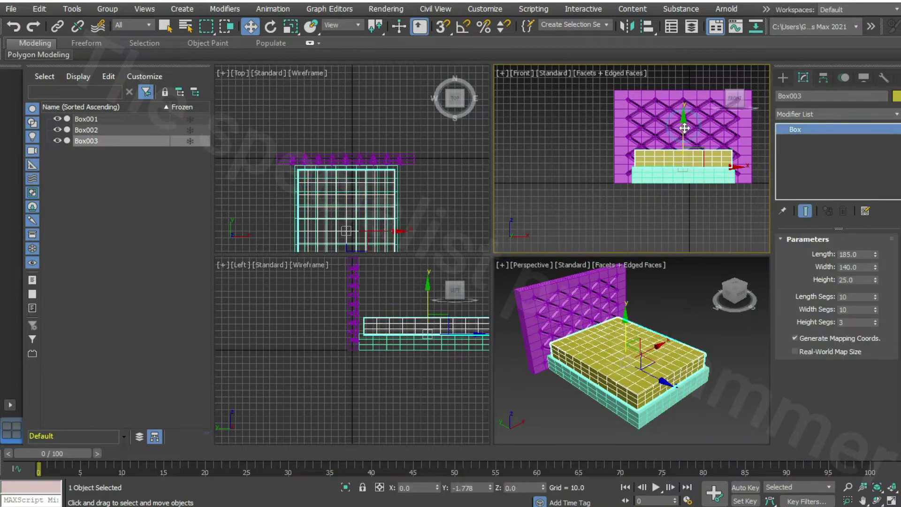
left_click(728, 343)
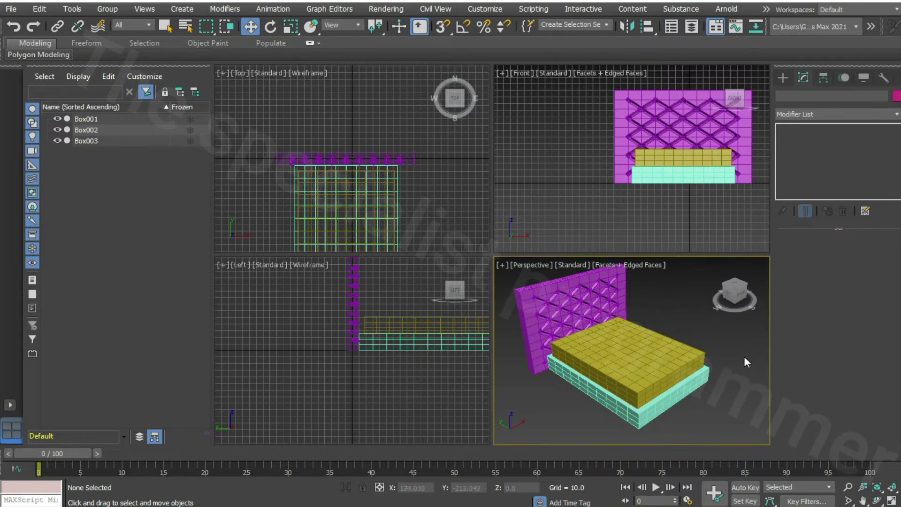
Start the Box tool from the Create panel's standard primitives.
scroll(742, 353, "down", 3)
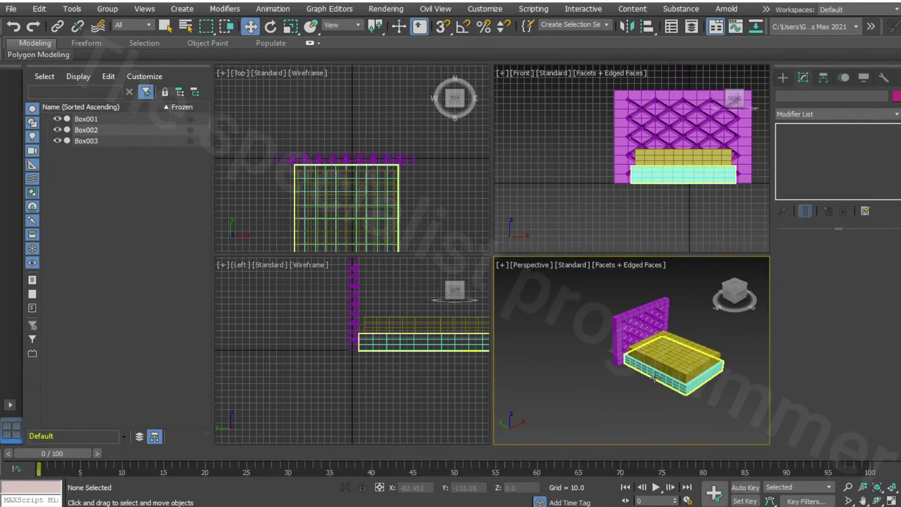
left_click(783, 78)
left_click(806, 149)
Draw a flat box beside the bed and size it 60 × 60 × 1.
left_click_drag(594, 366, 591, 406)
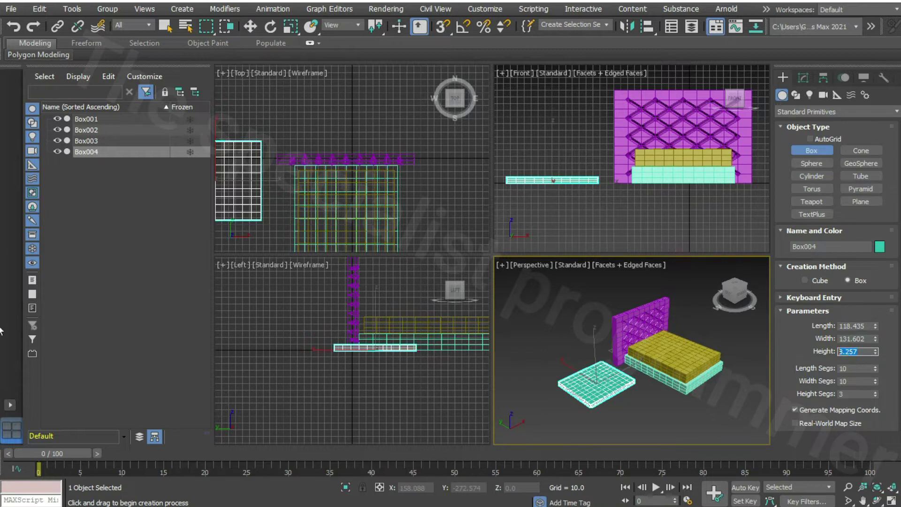
left_click(866, 339)
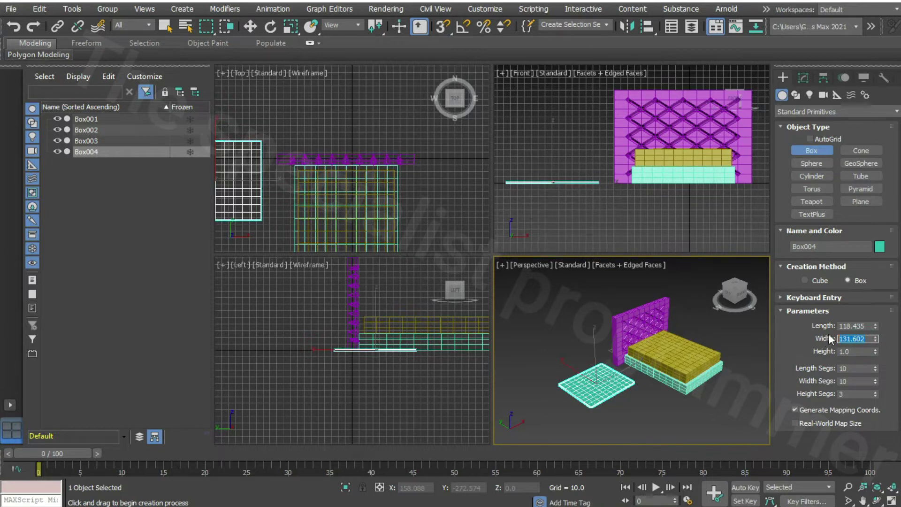
type("40")
left_click(866, 325)
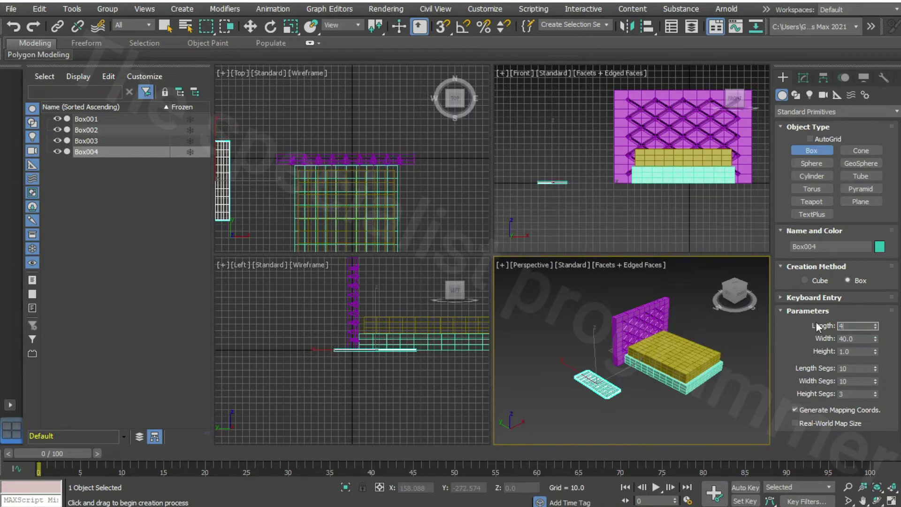
type("0.0")
key("Return")
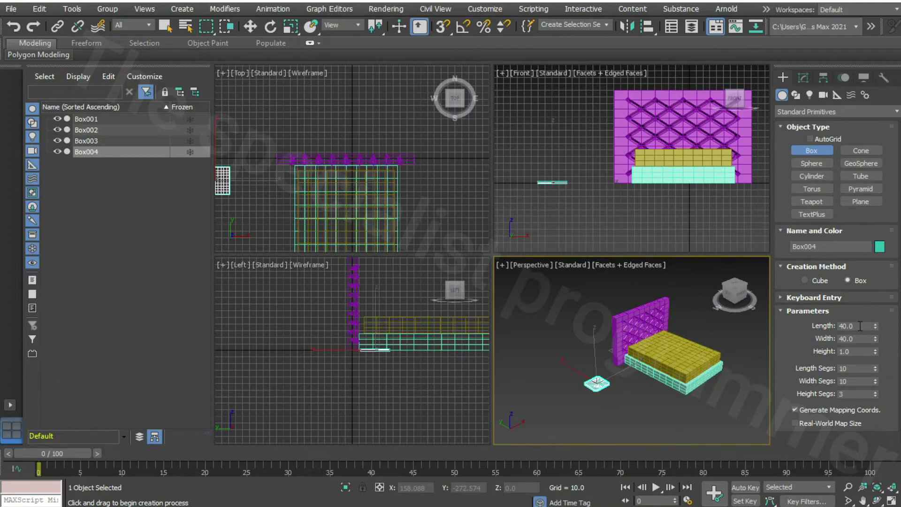
left_click(855, 325)
type("60")
key("Tab")
key("Return")
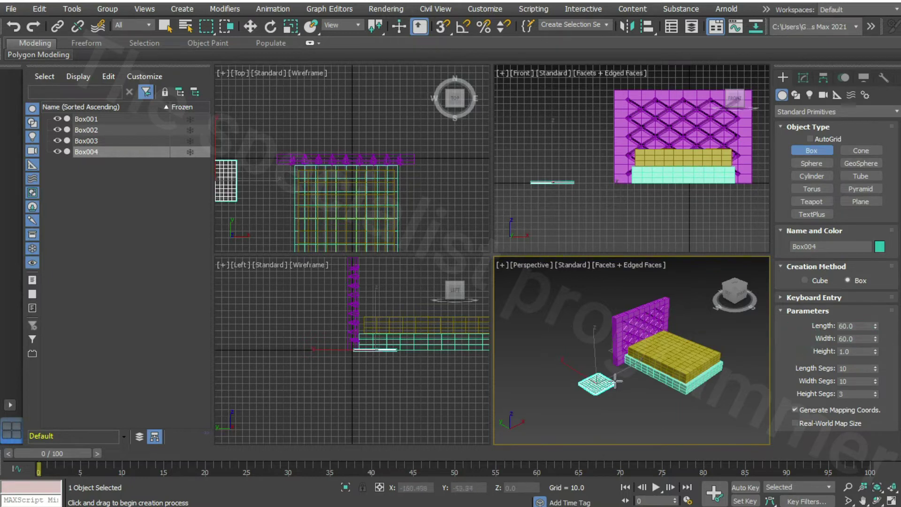
Add a Cloth modifier to the small flat box.
left_click(803, 77)
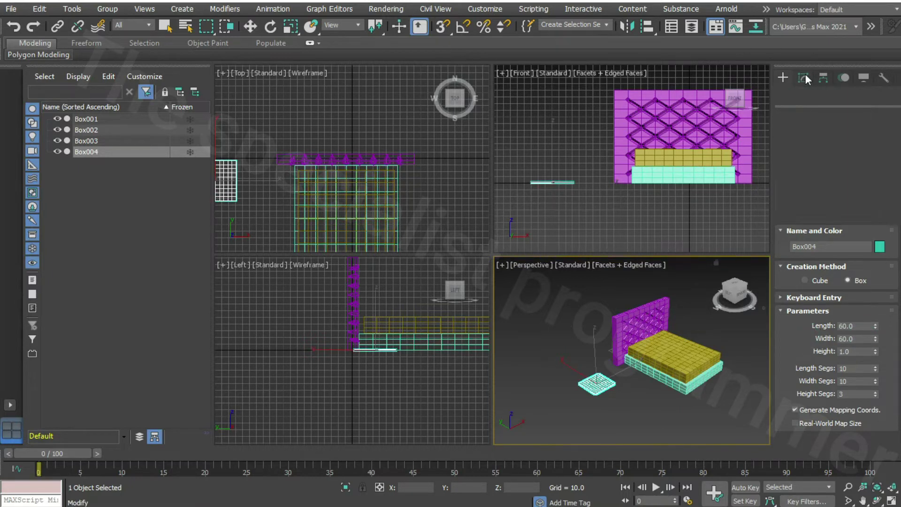
left_click(843, 113)
scroll(830, 345, "down", 3)
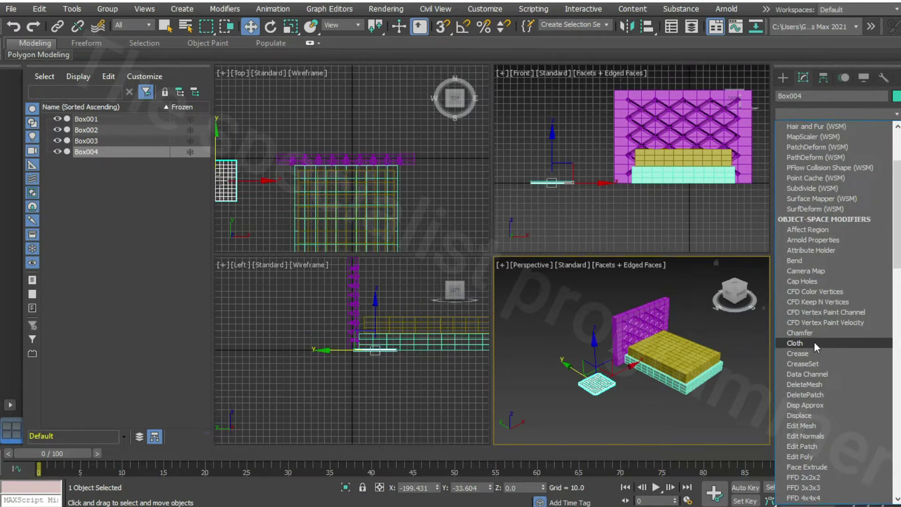
left_click(813, 342)
In Cloth Object Properties, make the box cloth with the Cotton preset.
left_click(840, 259)
left_click(341, 86)
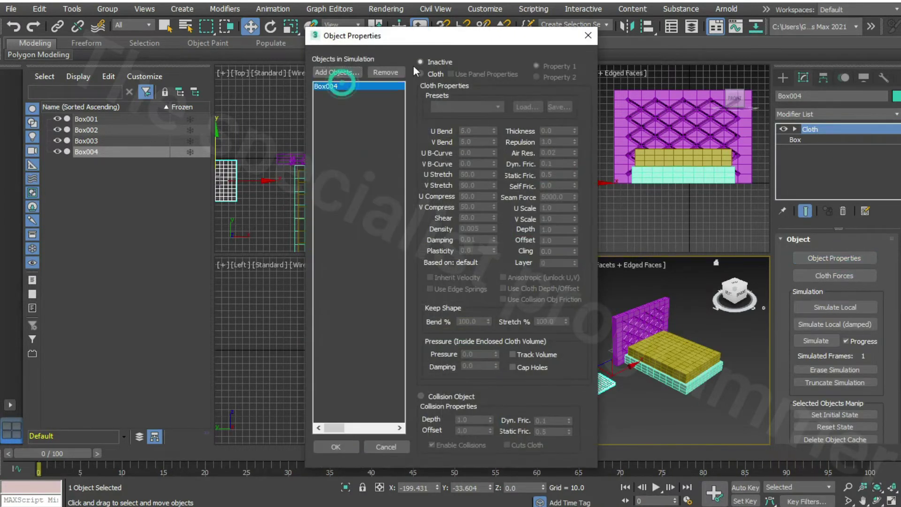
left_click(427, 74)
left_click(445, 105)
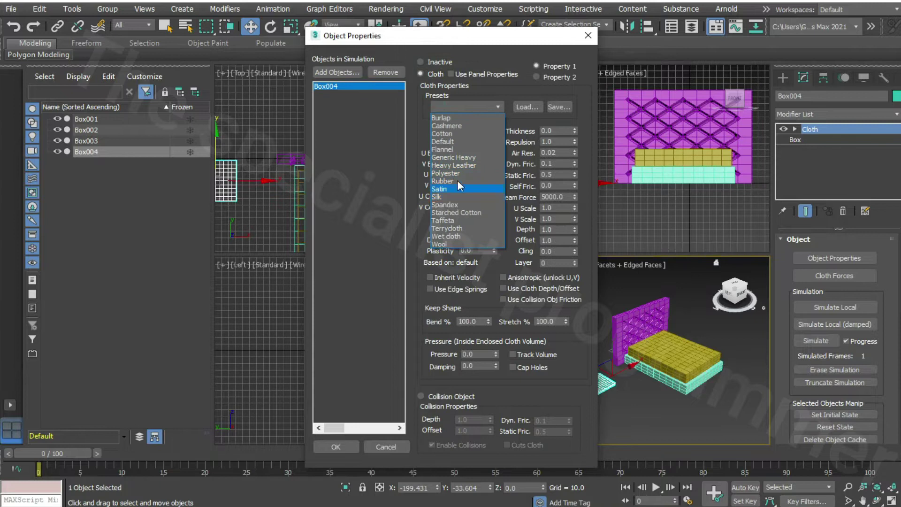
left_click(460, 134)
double_click(480, 353)
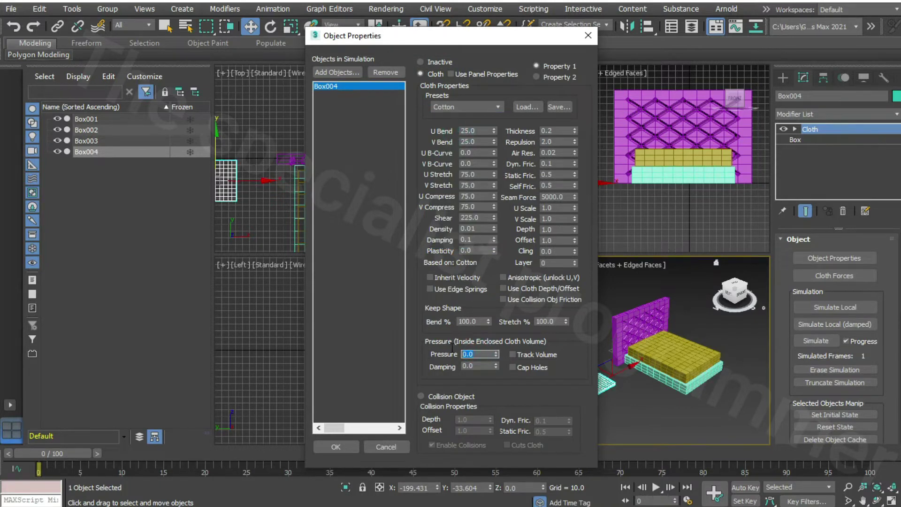
type("12")
left_click(336, 446)
Run Simulate Local to puff the box into a pillow, then stop.
left_click(891, 502)
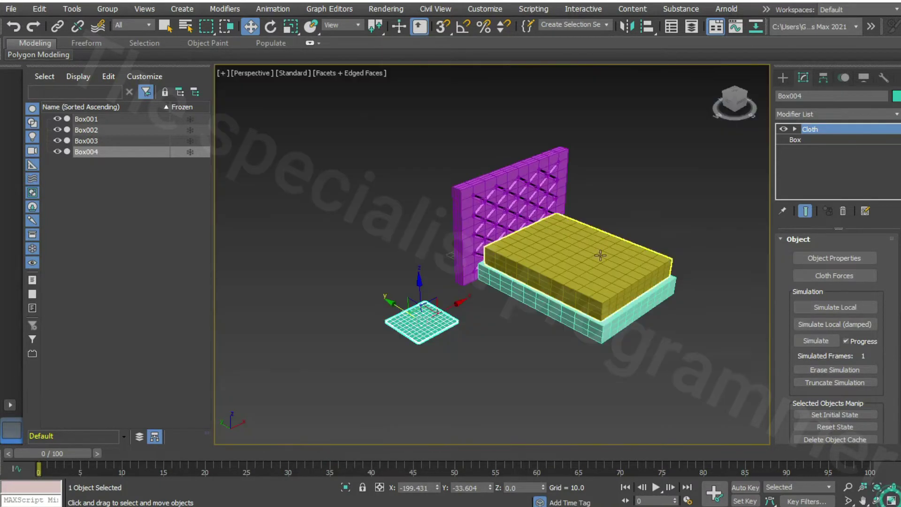
scroll(866, 311, "down", 3)
scroll(868, 311, "down", 3)
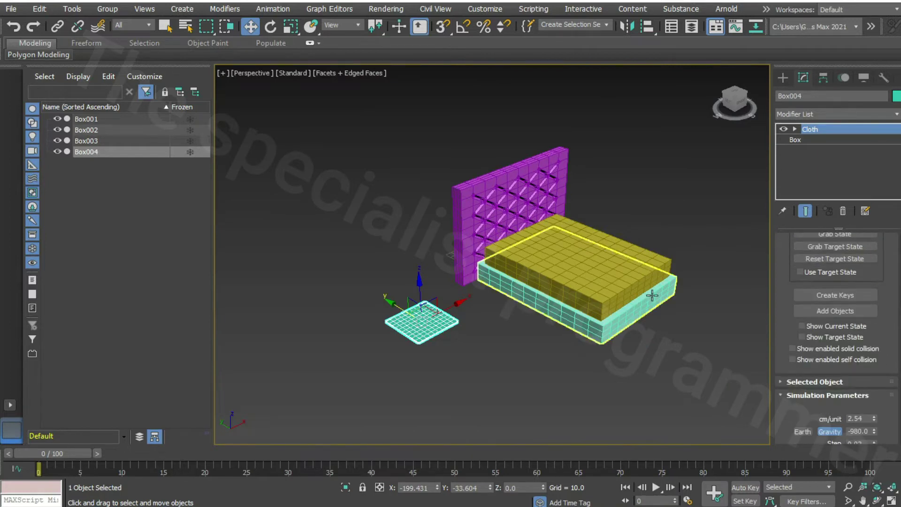
scroll(794, 343, "up", 5)
scroll(877, 309, "down", 3)
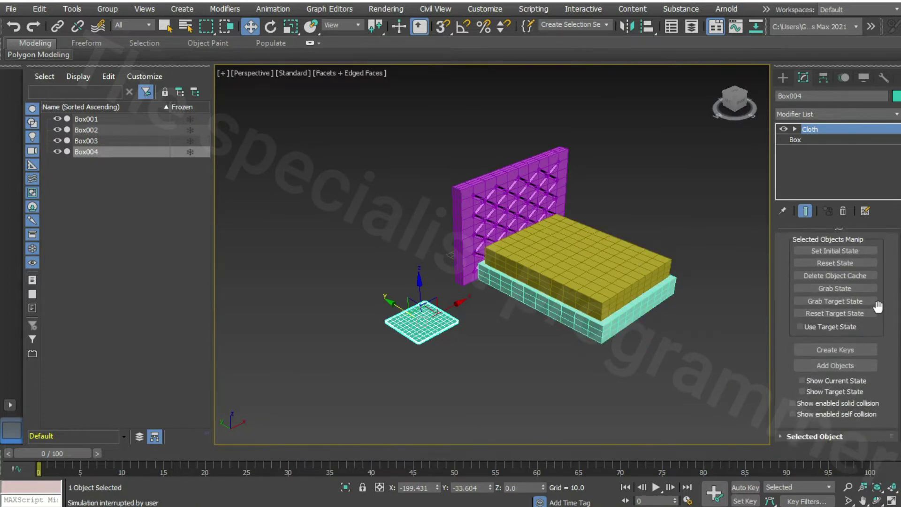
scroll(851, 374, "down", 3)
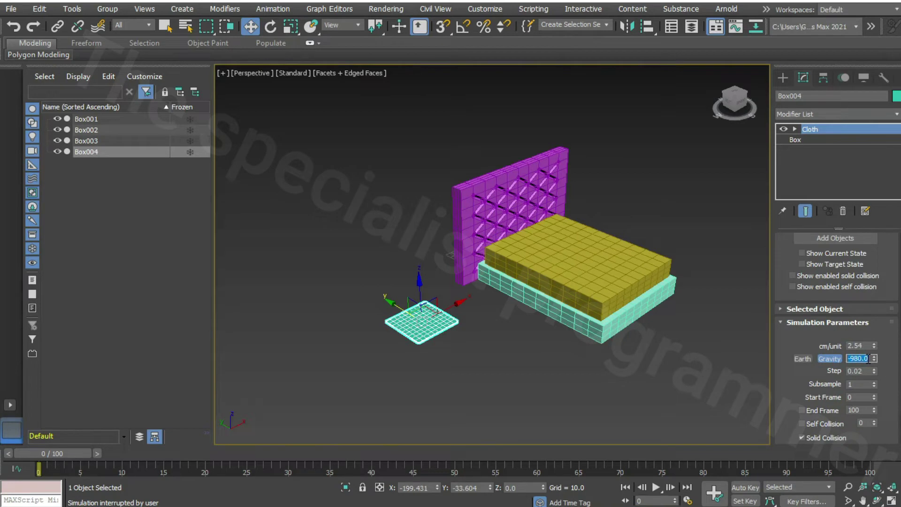
scroll(797, 333, "up", 5)
scroll(797, 334, "up", 5)
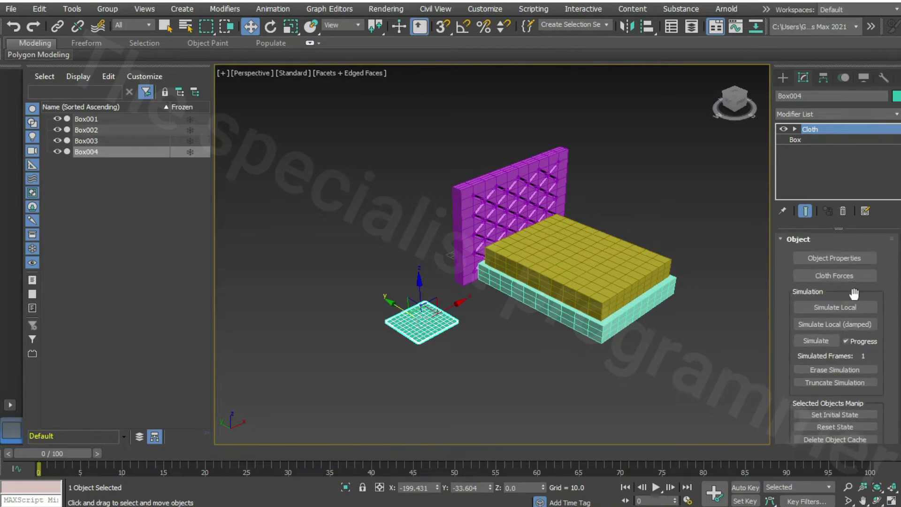
left_click(834, 308)
left_click(798, 308)
Move the pillow onto the mattress near the headboard.
key("w")
left_click_drag(423, 304, 556, 179)
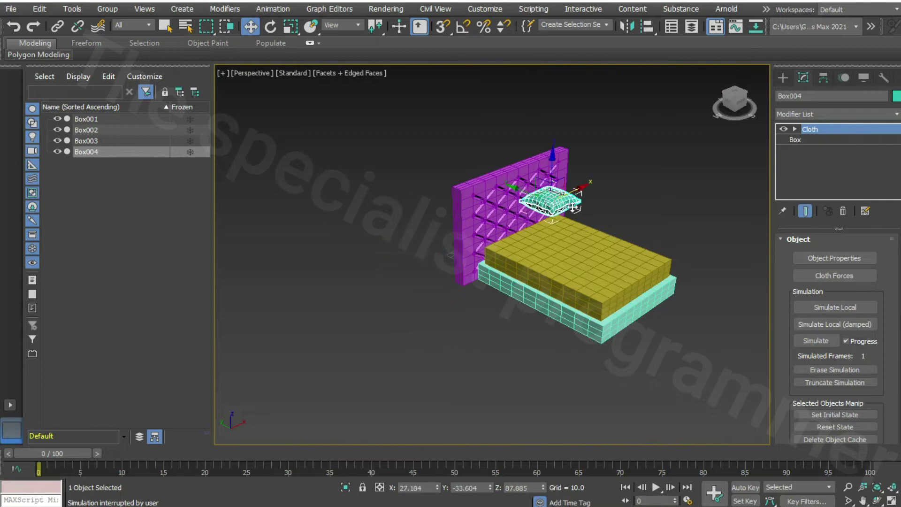
left_click_drag(556, 180, 558, 196)
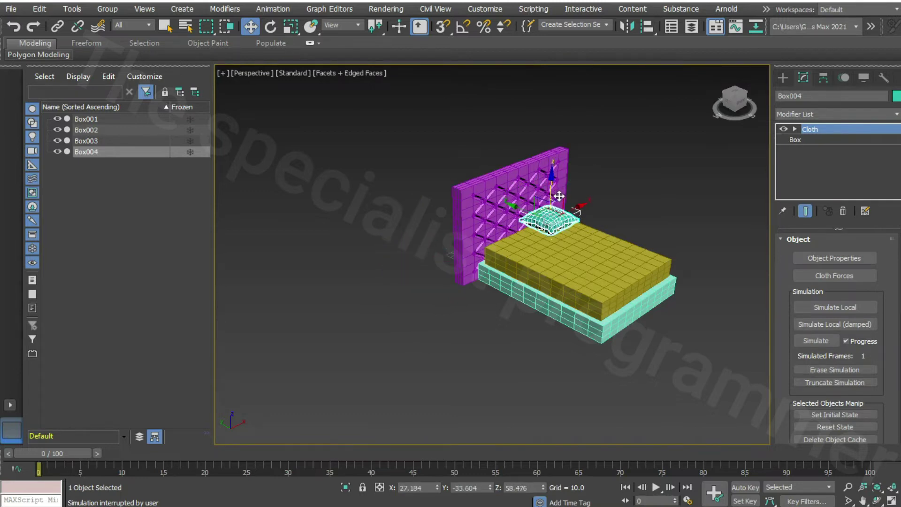
left_click(636, 255)
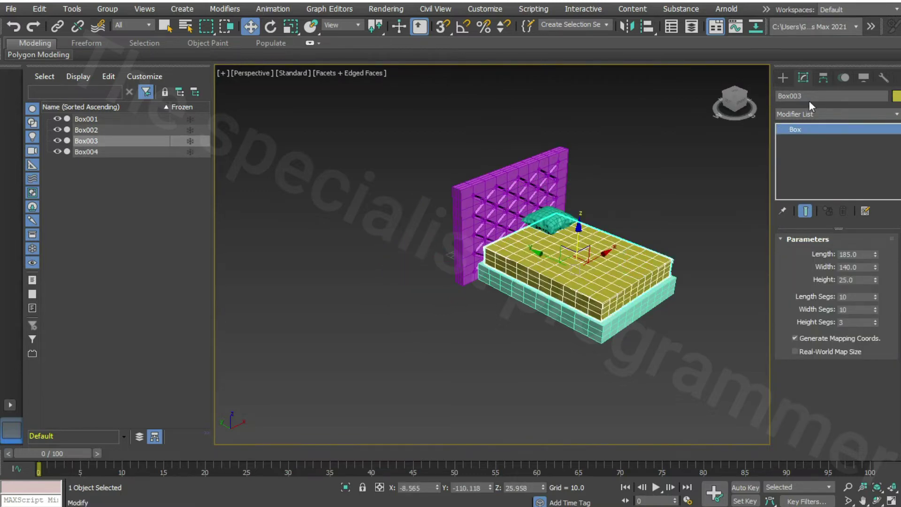
Draw a flat box in front of the bed sized 60 × 135 × 1.
left_click(688, 239)
left_click(783, 77)
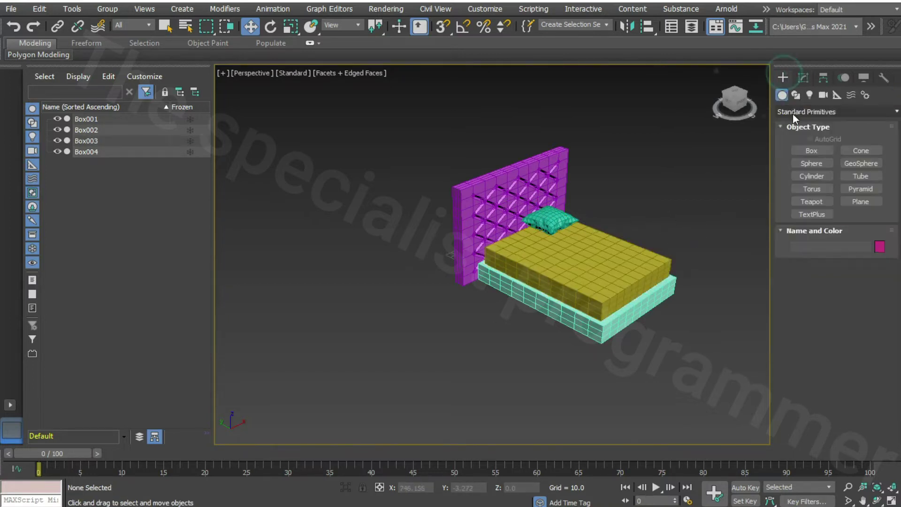
left_click(812, 151)
left_click_drag(481, 322, 305, 375)
left_click(305, 372)
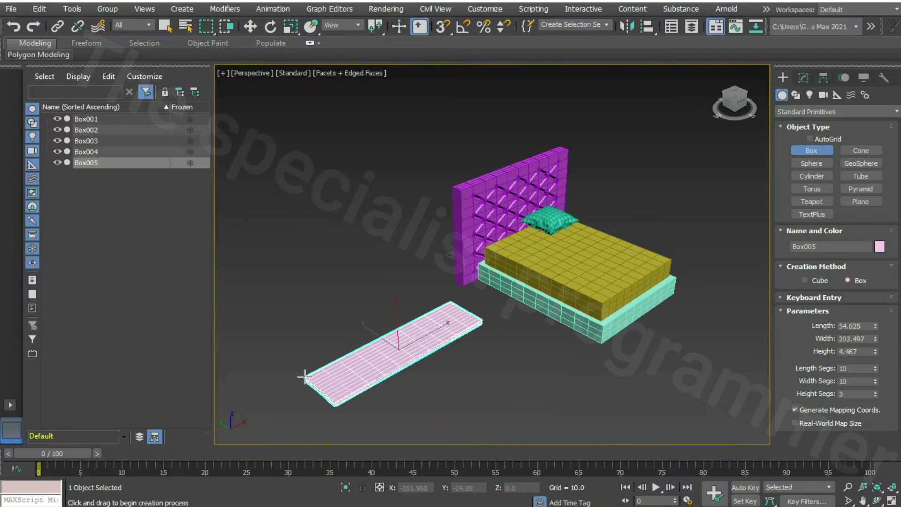
double_click(860, 351)
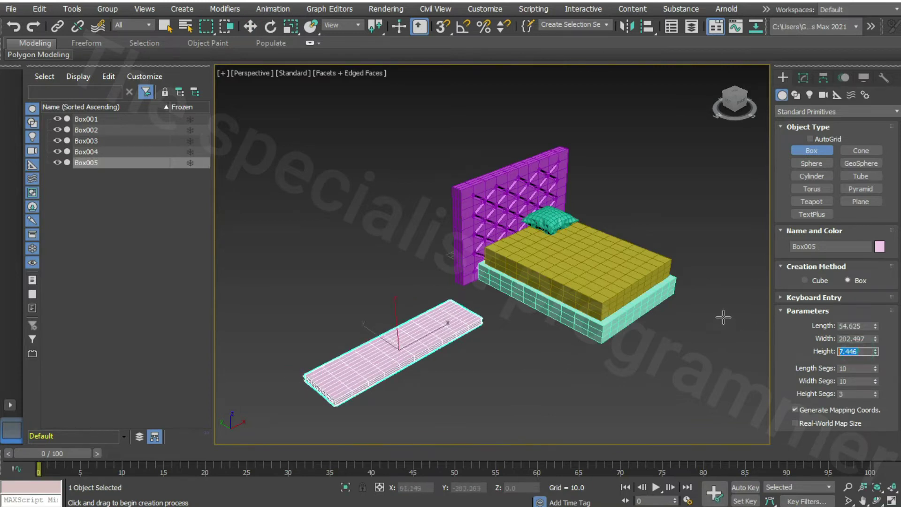
double_click(866, 337)
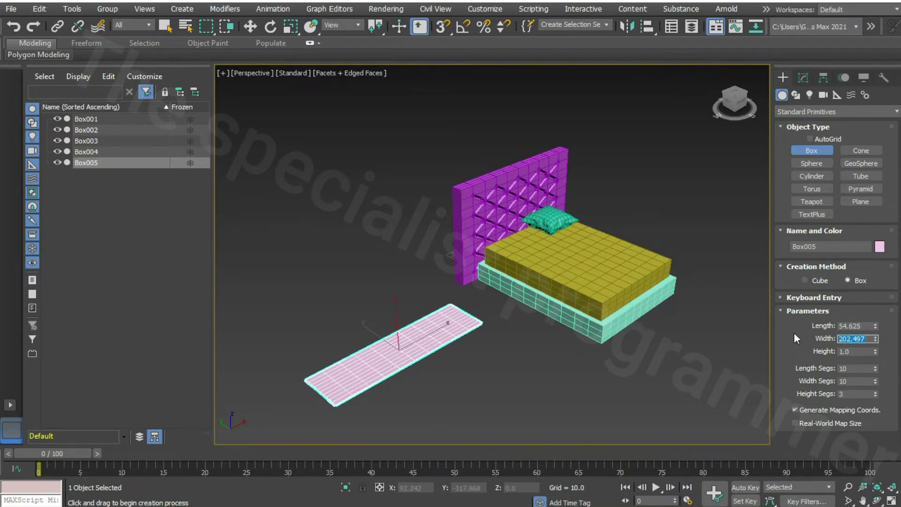
type("135")
key("shift+Tab")
type("60")
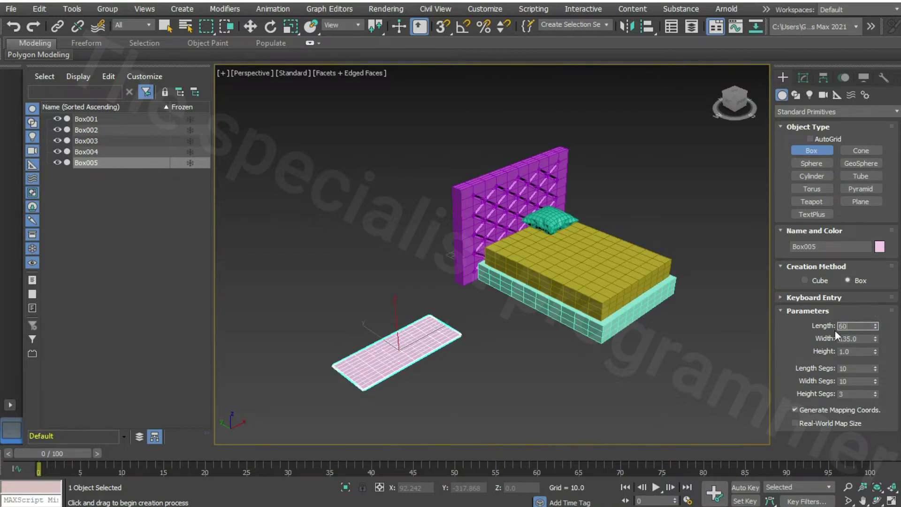
left_click(814, 330)
Add a Cloth modifier and set the pink box as Cotton cloth.
left_click(810, 75)
left_click(866, 115)
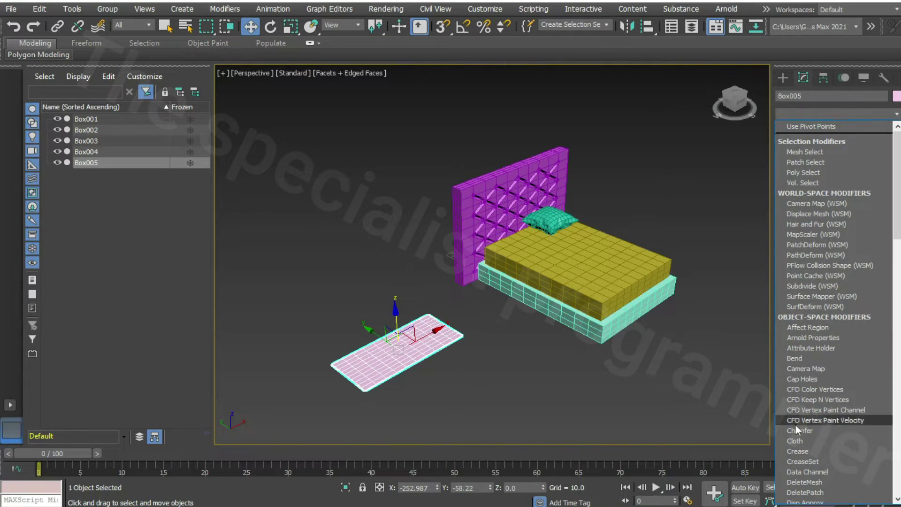
left_click(795, 440)
left_click(834, 258)
left_click(328, 86)
left_click(425, 74)
left_click(453, 106)
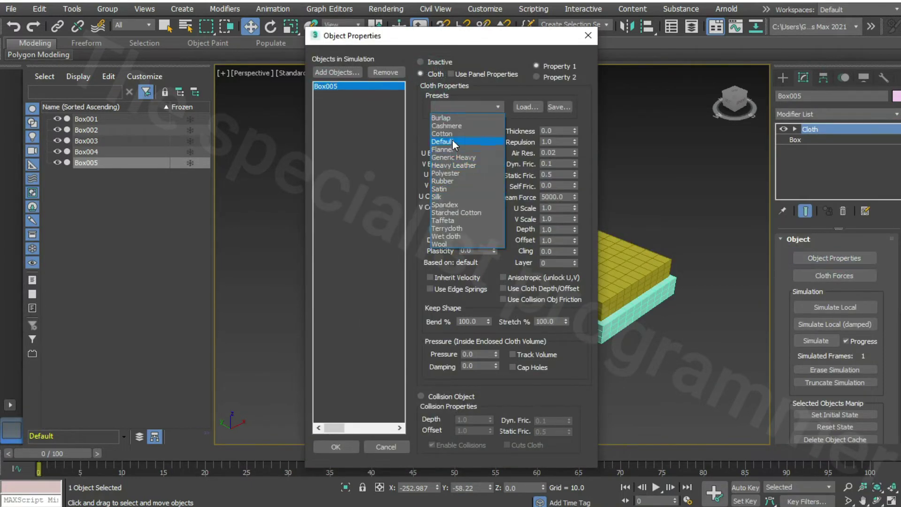
left_click(441, 134)
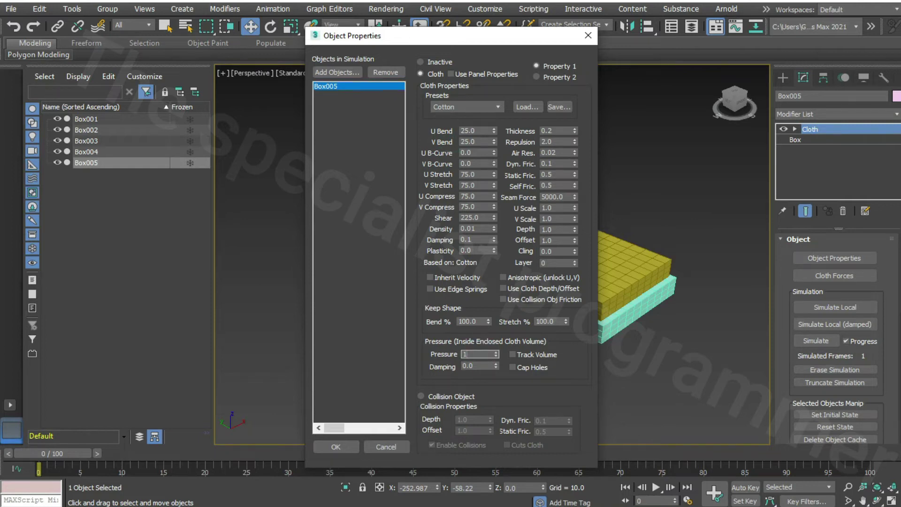
left_click(336, 447)
Simulate the pink cloth locally into a long pillow, then stop.
scroll(886, 301, "down", 3)
scroll(886, 302, "down", 3)
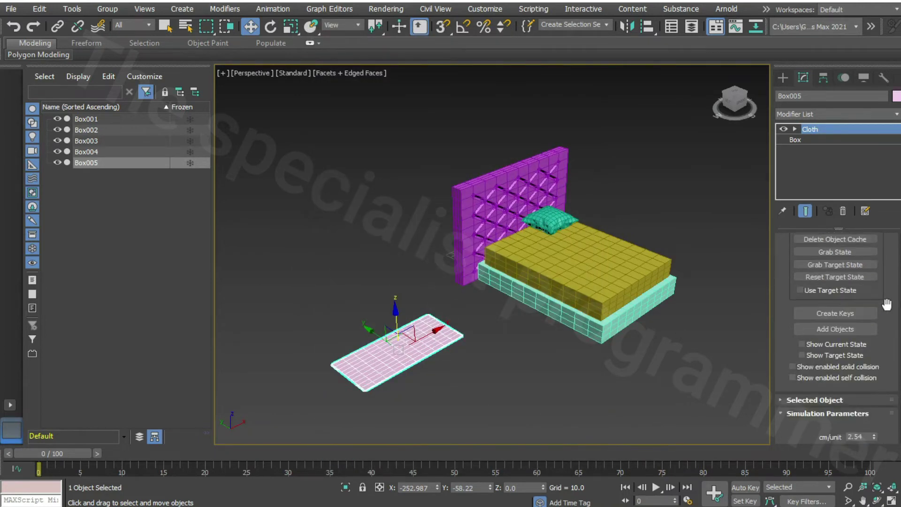
scroll(868, 347, "down", 3)
scroll(846, 388, "up", 10)
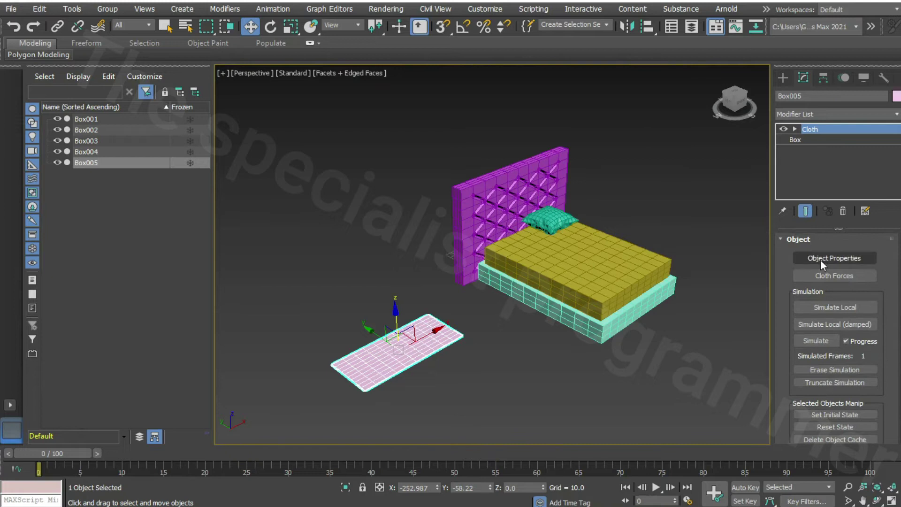
left_click(829, 306)
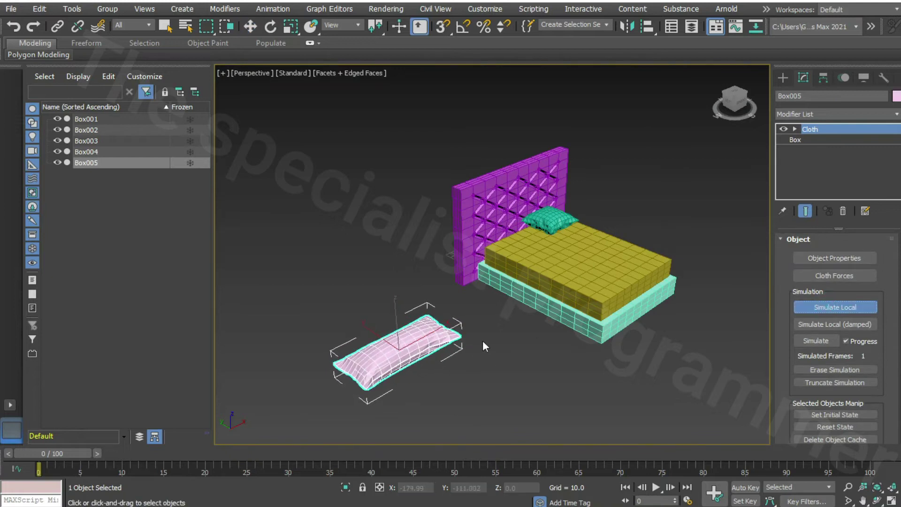
left_click(834, 305)
Place the long pink pillow on the bed against the headboard.
mouse_move(395, 318)
left_mouse_down()
mouse_move(557, 216)
mouse_move(595, 237)
mouse_move(576, 182)
mouse_move(610, 204)
left_mouse_up()
key("e")
key("w")
left_click(251, 72)
left_click(300, 209)
left_click_drag(407, 149, 401, 149)
In Front view, clone the teal pillow as a copy (Box006).
left_click(236, 73)
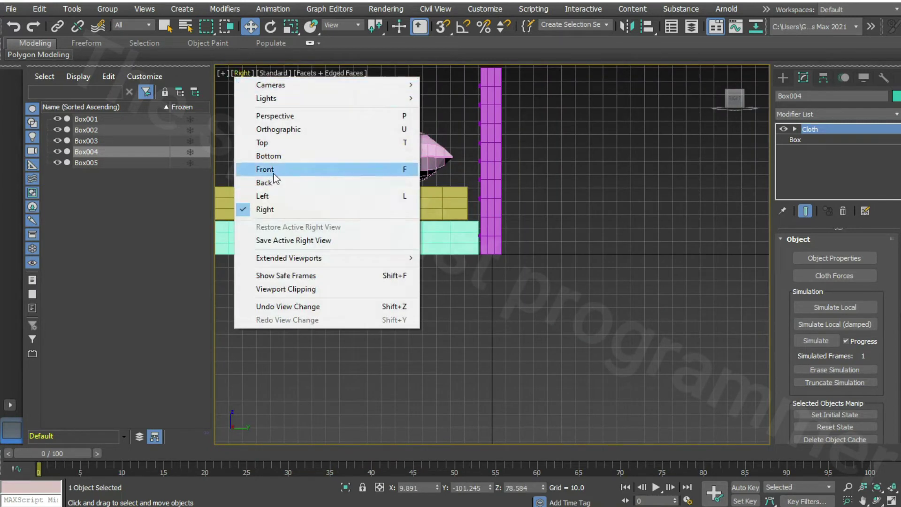
left_click(262, 173)
right_click(535, 155)
left_click(580, 221)
left_click(404, 302)
left_click(18, 26)
right_click(500, 152)
left_click(534, 225)
left_click(416, 299)
Arrange the two teal pillows side by side before the pink pillow.
left_click_drag(556, 148, 472, 145)
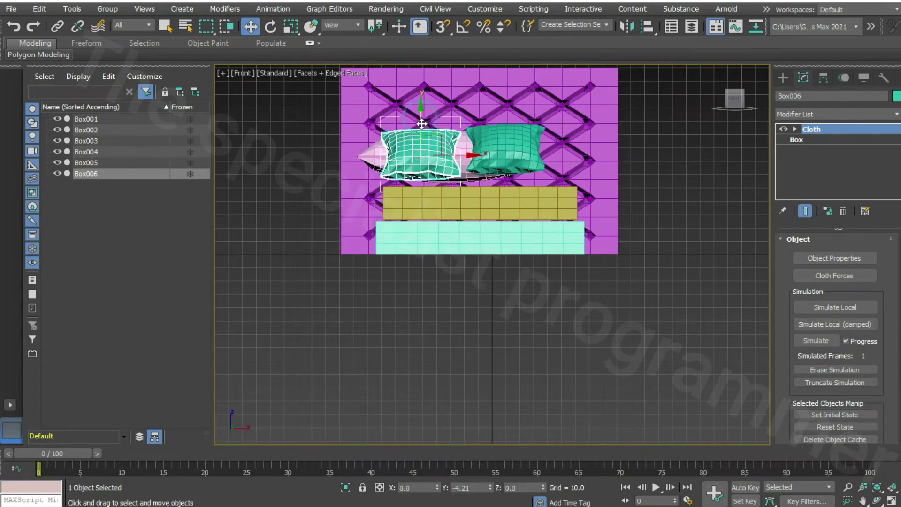
left_click(548, 163)
mouse_move(547, 164)
left_mouse_down()
mouse_move(574, 161)
mouse_move(556, 160)
left_mouse_up()
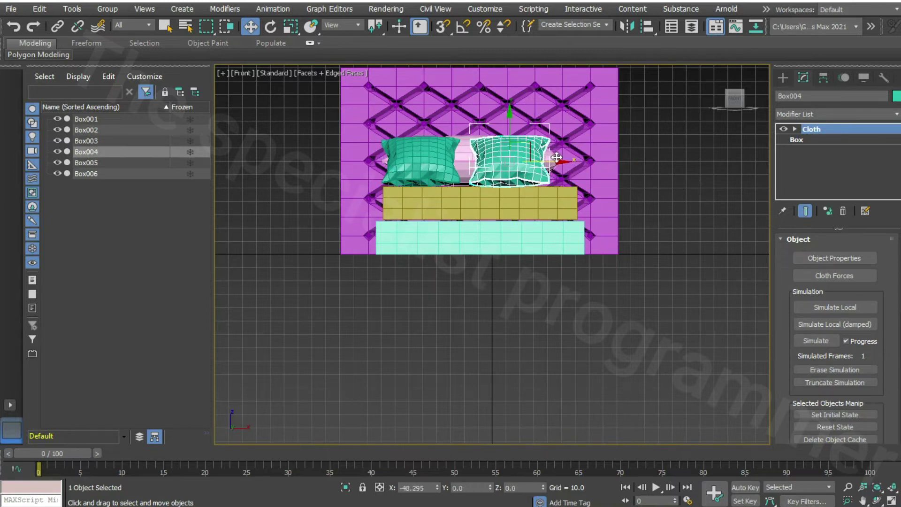
left_click_drag(457, 159, 475, 159)
Maximize the Perspective view and pan to centre the bed.
left_click(889, 501)
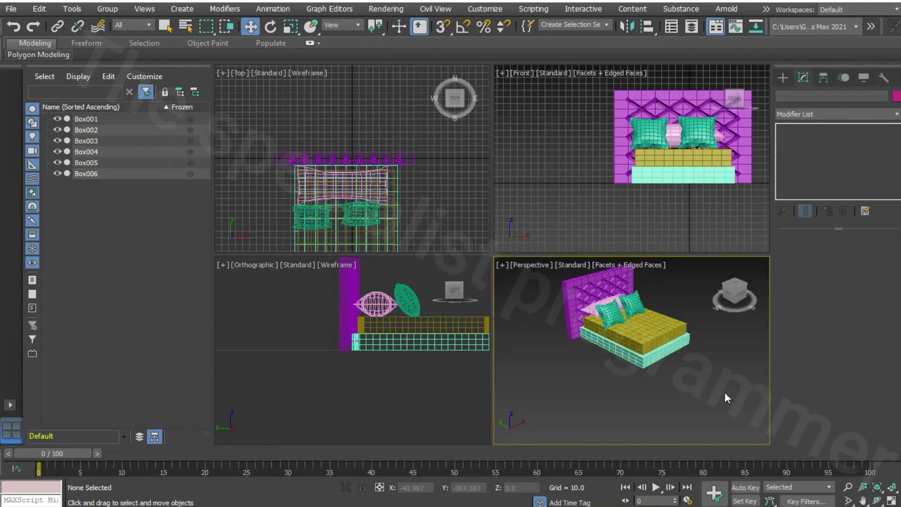
left_click(890, 501)
left_click(864, 500)
left_click_drag(573, 171, 590, 241)
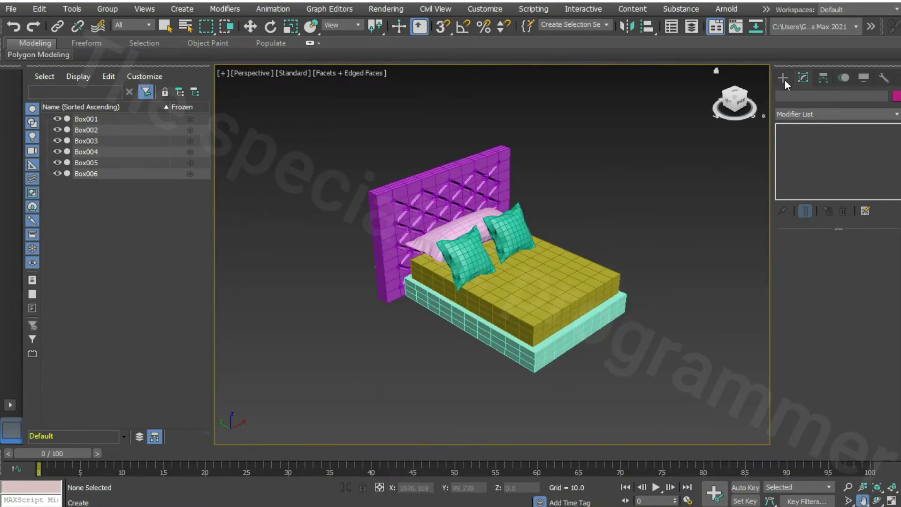
left_click(783, 77)
Create a small 10 × 10 × 10 box beside the bed as a leg block.
left_click(812, 151)
left_click_drag(399, 326, 371, 331)
left_click(372, 314)
left_click(865, 326)
type("10")
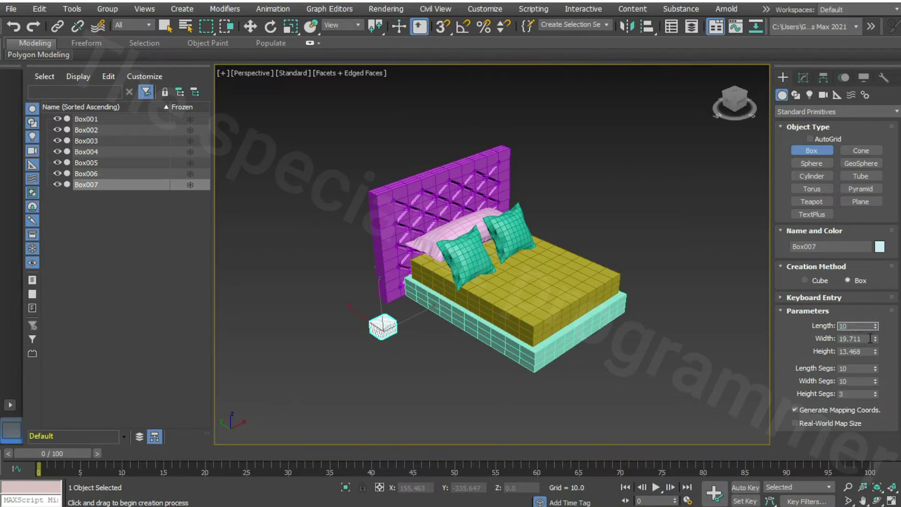
left_click(870, 338)
left_click(844, 350)
type("10")
key("Return")
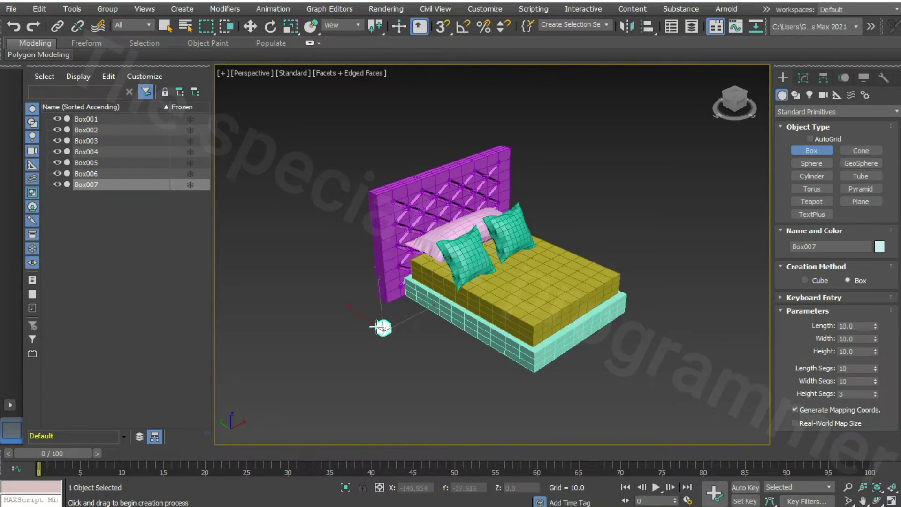
Position leg block Box007 under the headboard's left end in the Front and Top views.
key("w")
mouse_move(384, 317)
left_mouse_down()
mouse_move(404, 307)
mouse_move(358, 285)
mouse_move(371, 305)
mouse_move(386, 305)
left_mouse_up()
key("alt+w")
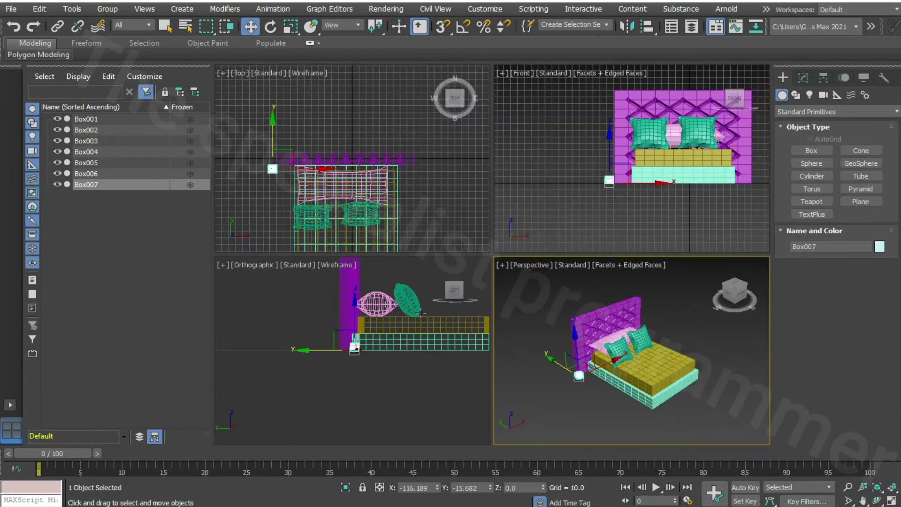
right_click(313, 145)
right_click(622, 164)
scroll(618, 158, "up", 2)
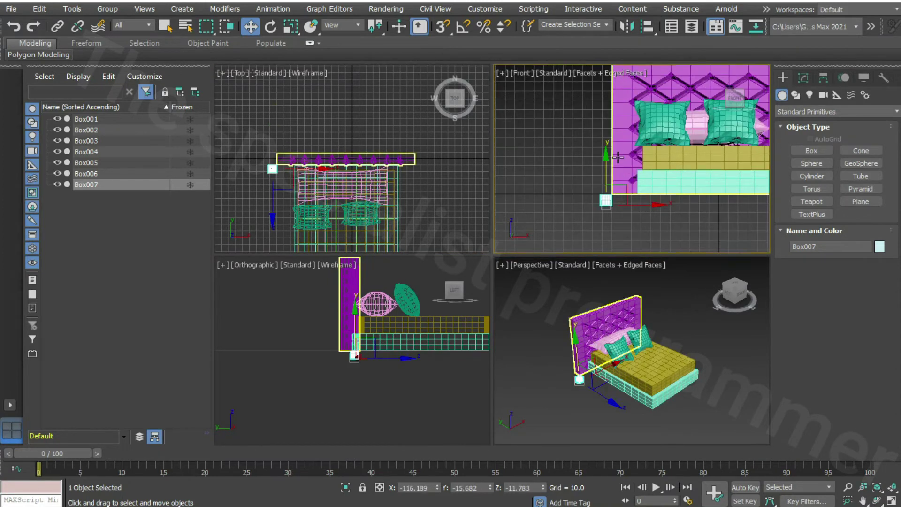
scroll(618, 158, "up", 2)
mouse_move(652, 222)
left_mouse_down()
mouse_move(694, 223)
mouse_move(680, 218)
left_mouse_up()
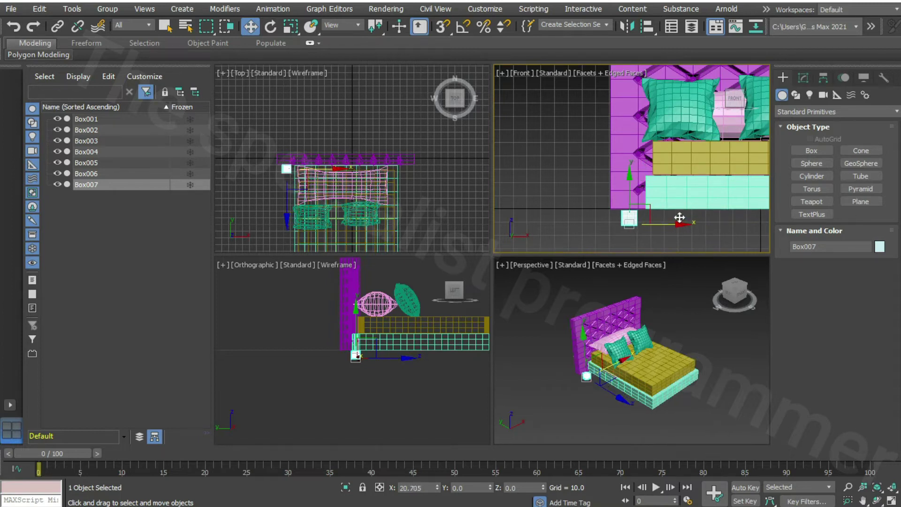
scroll(631, 201, "up", 2)
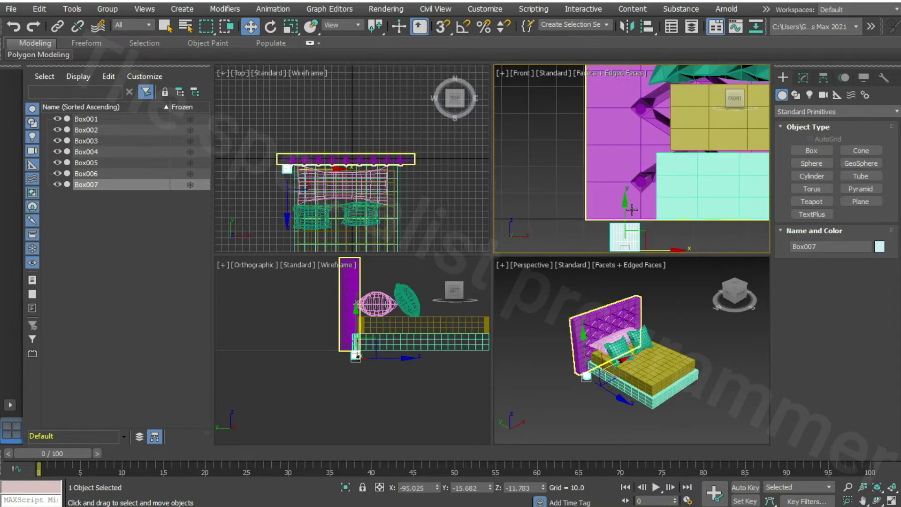
left_click_drag(627, 206, 627, 202)
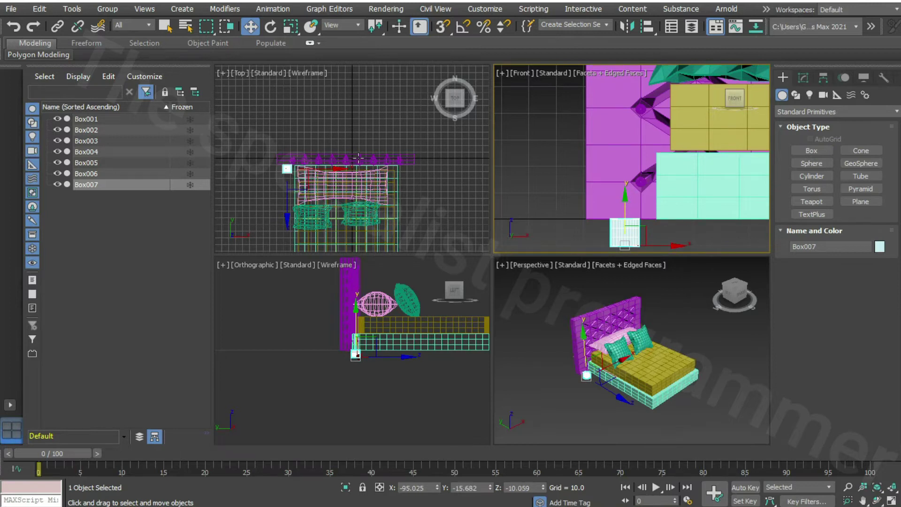
left_click_drag(288, 169, 289, 127)
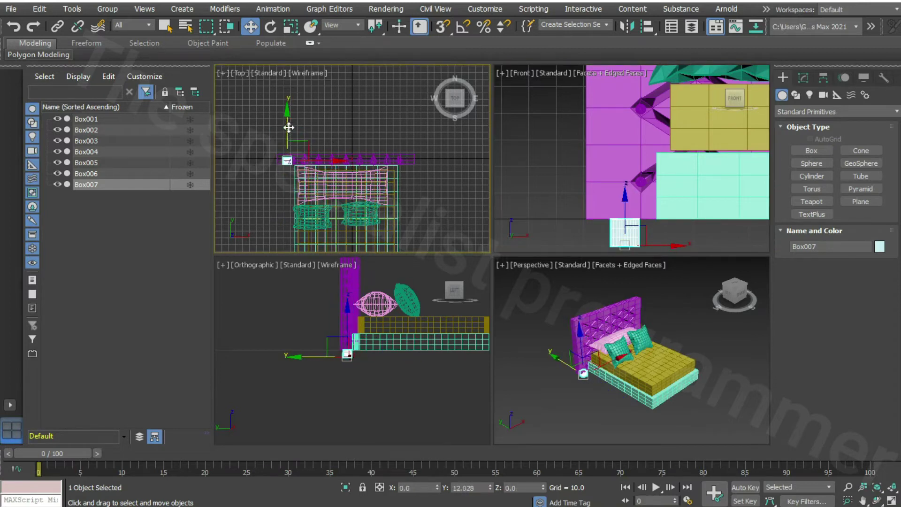
Clone the leg as copy Box008 and slide it along X to the headboard's right end.
right_click(92, 183)
left_click(139, 248)
left_click(417, 301)
left_click_drag(334, 160, 451, 162)
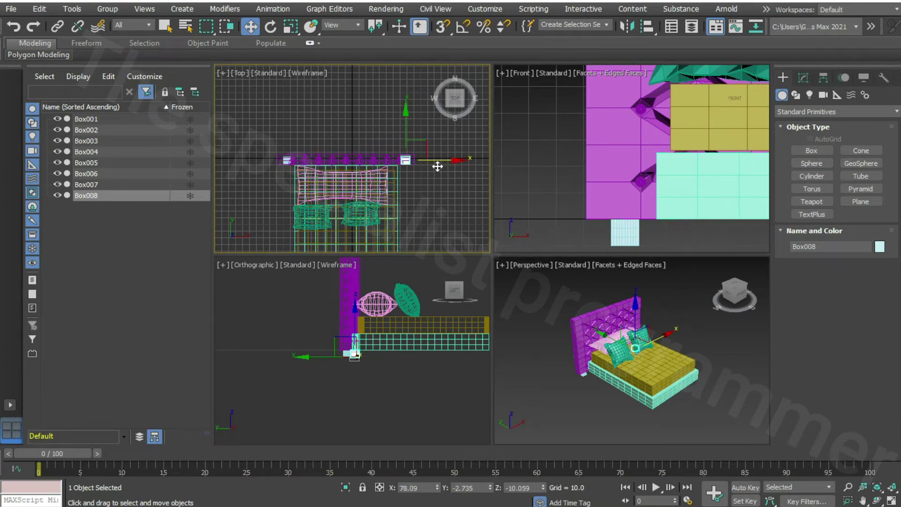
scroll(432, 175, "down", 4)
Clone Box008 as Box009 and move it under a foot corner of the bed.
right_click(427, 169)
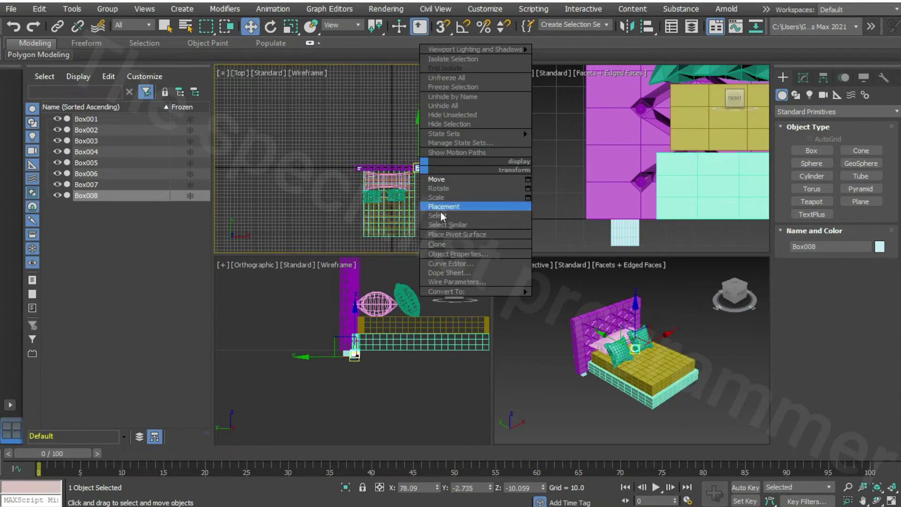
left_click(460, 205)
left_click(408, 298)
left_click_drag(418, 137, 422, 203)
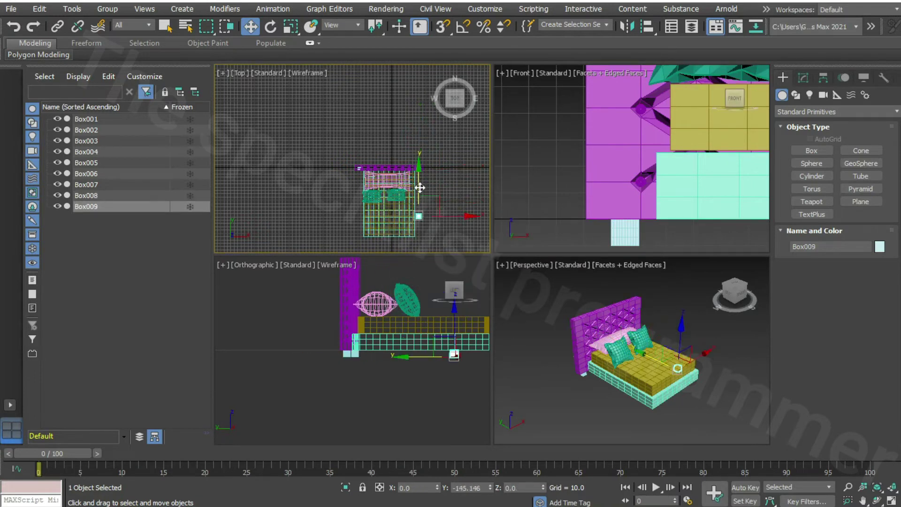
left_click_drag(469, 231, 458, 228)
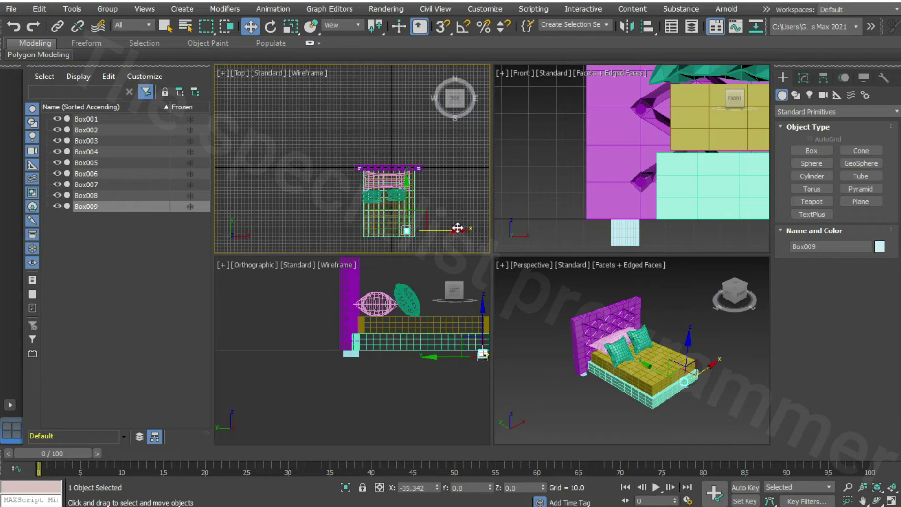
Clone the foot leg as Box010 and move it to the other foot corner.
right_click(406, 231)
left_click(432, 297)
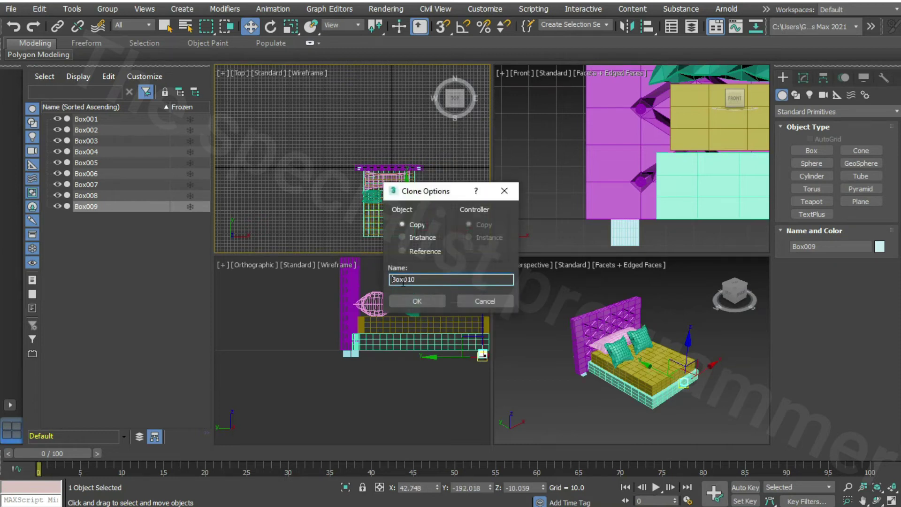
left_click_drag(429, 232, 411, 228)
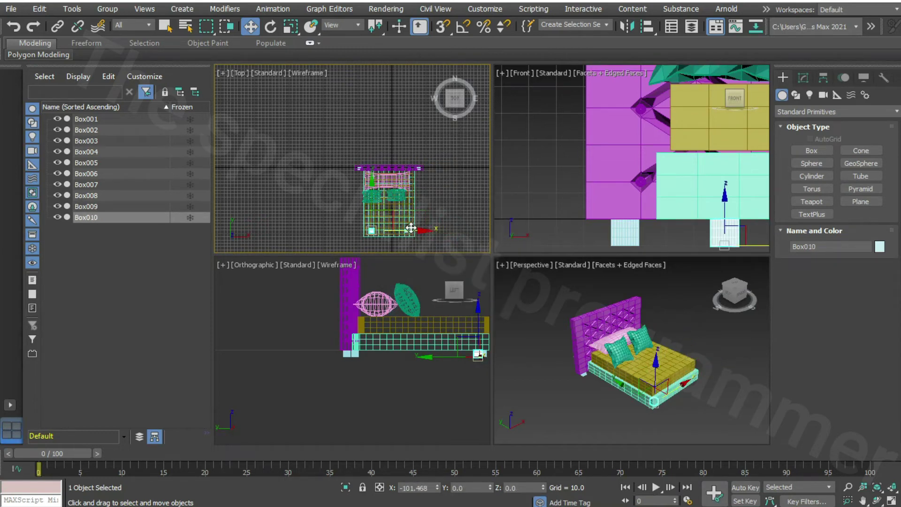
left_click(660, 233)
left_click(652, 432)
key("alt+w")
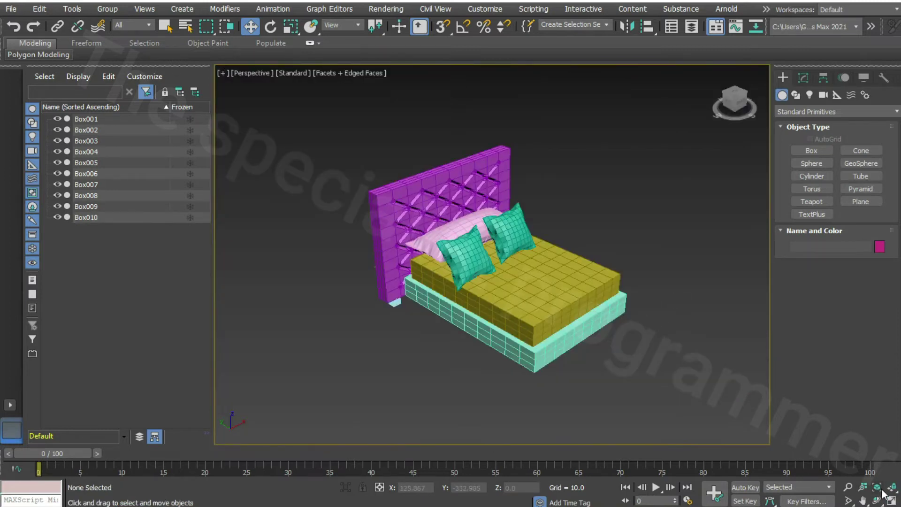
left_click(887, 501)
Nudge the Box009 leg slightly toward the bed's foot and check in Perspective.
left_click(123, 217)
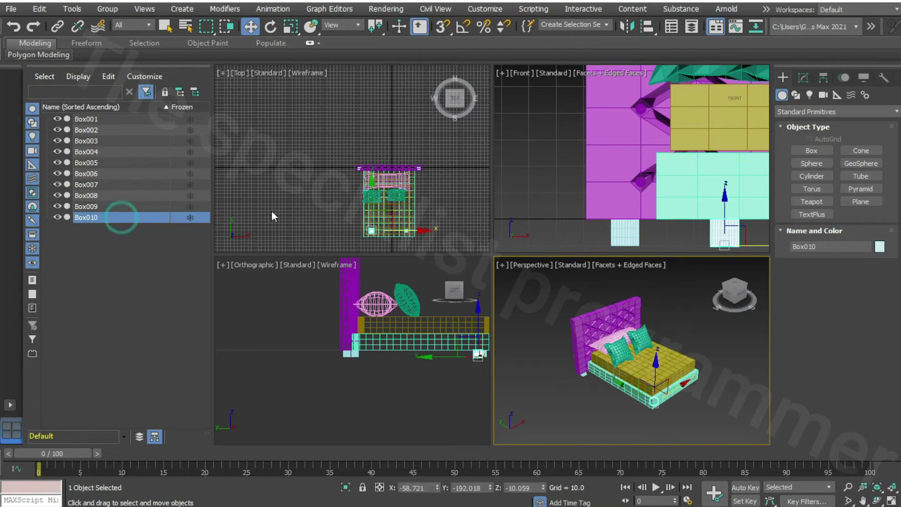
left_click(371, 196)
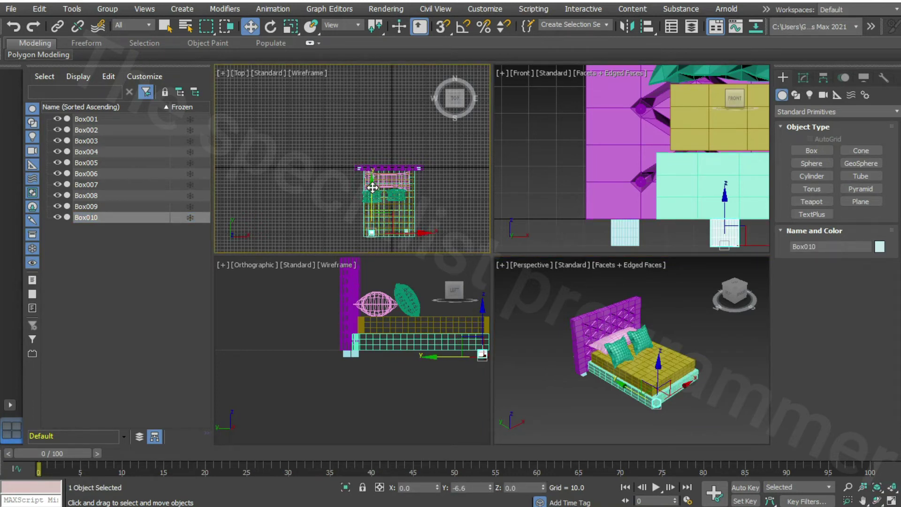
left_click(129, 207)
left_click_drag(402, 188, 402, 191)
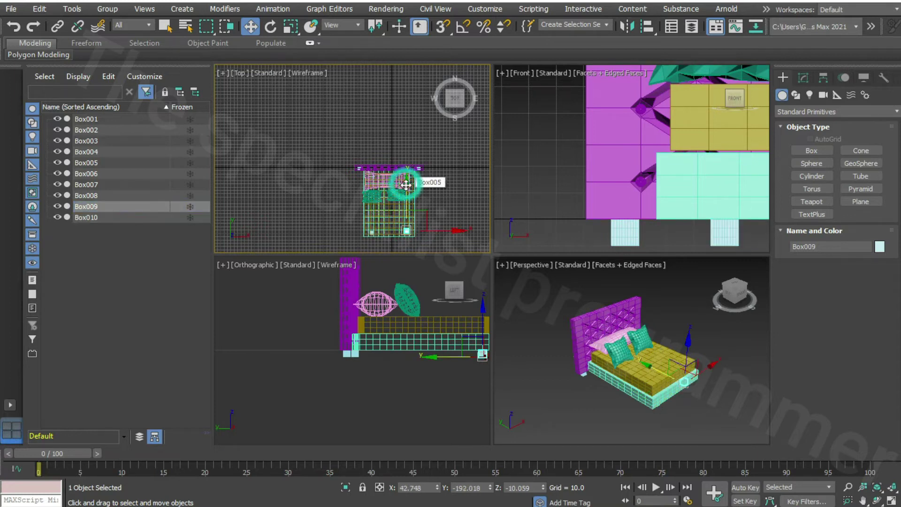
left_click(700, 364)
key("alt+w")
scroll(627, 304, "up", 3)
scroll(627, 304, "down", 2)
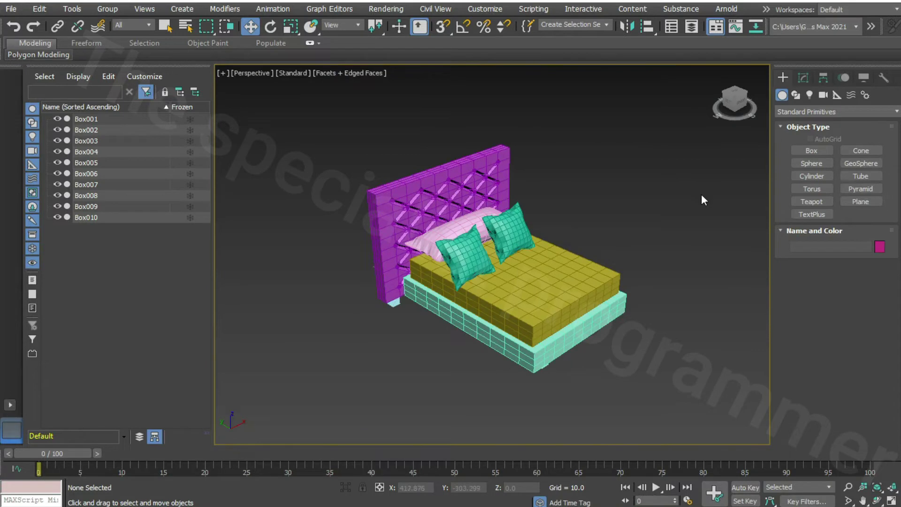
left_click_drag(736, 107, 731, 98)
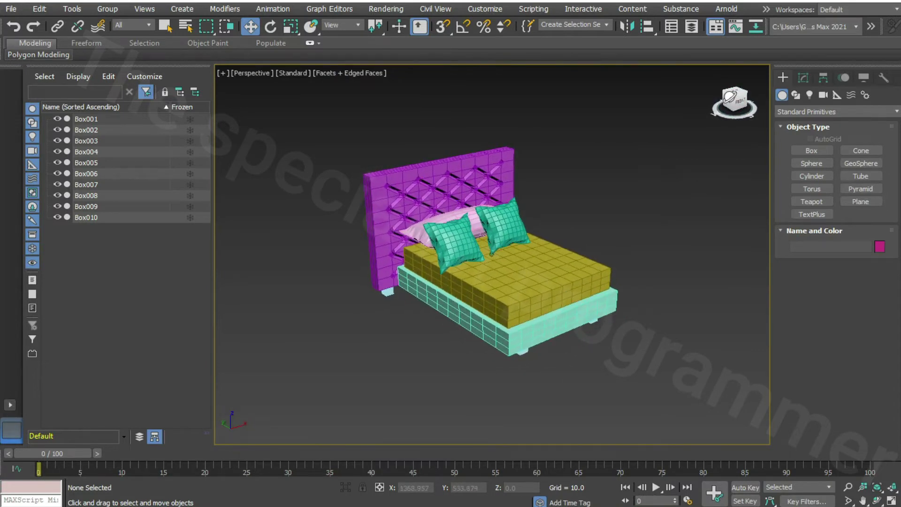
key("alt+w")
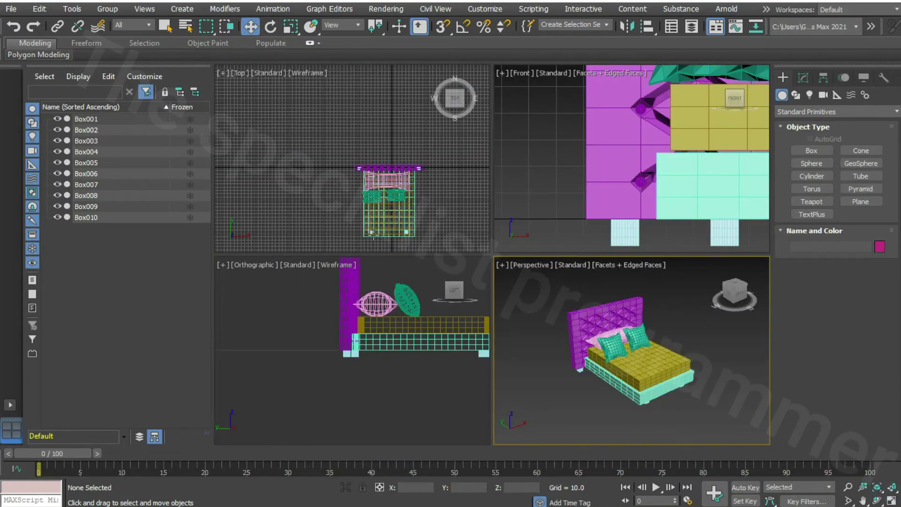
left_click(374, 237)
left_click(94, 217)
scroll(373, 177, "up", 2)
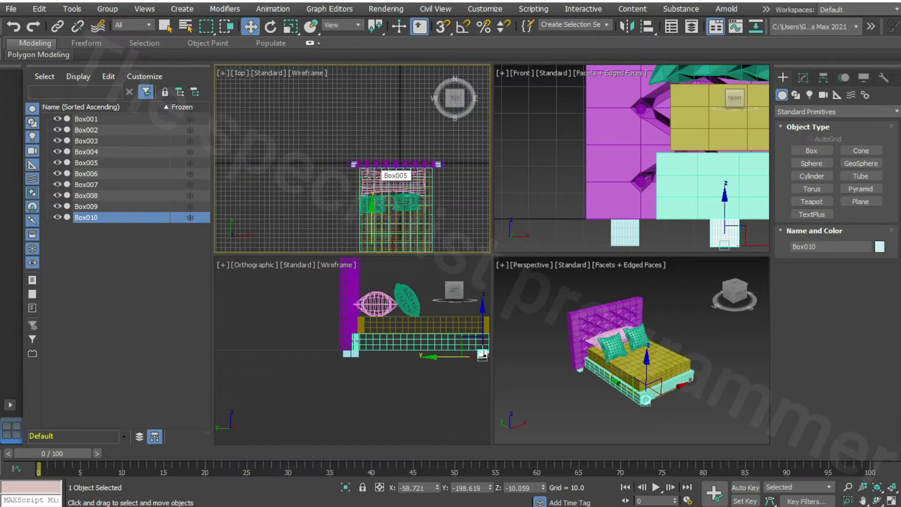
middle_click_drag(459, 215, 457, 141)
scroll(456, 174, "up", 2)
scroll(456, 174, "up", 2)
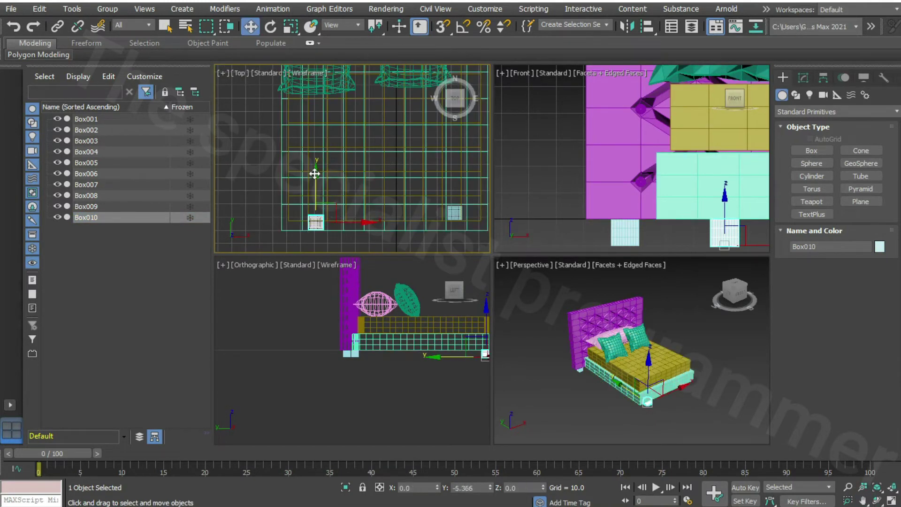
left_click(455, 214)
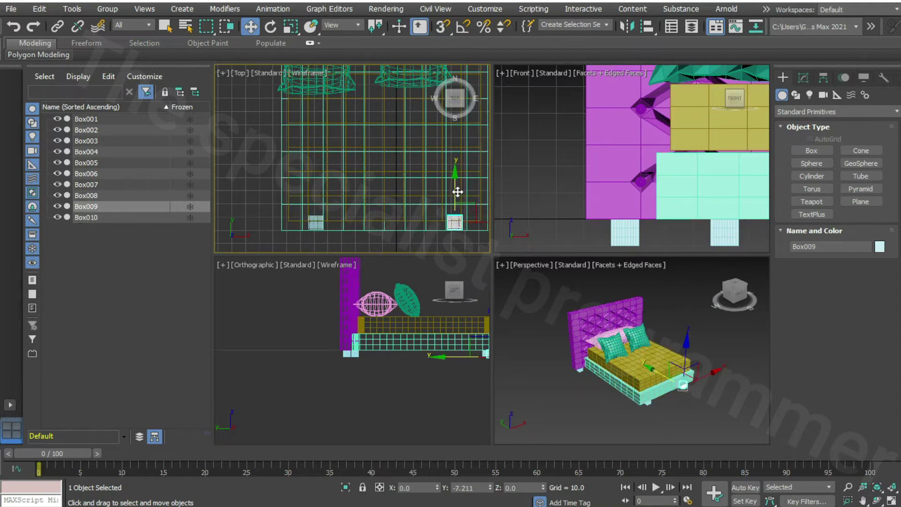
left_click(737, 381)
key("alt+w")
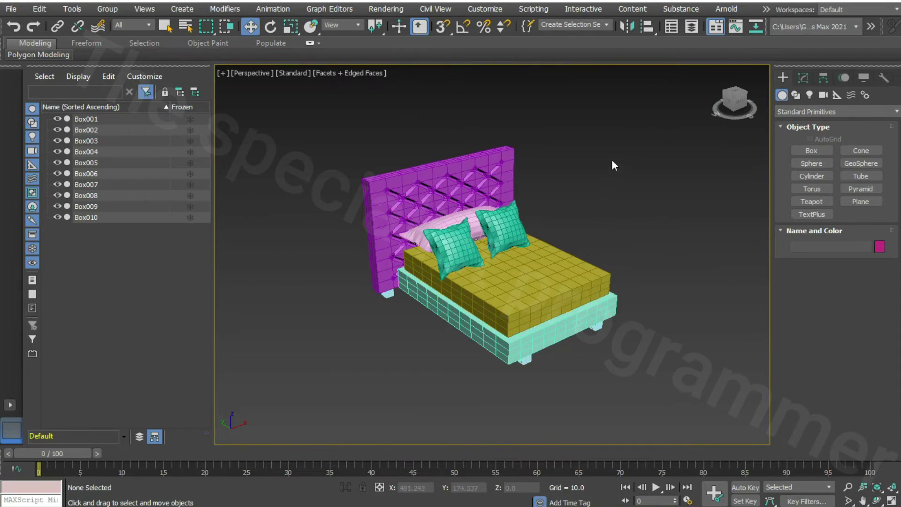
key("m")
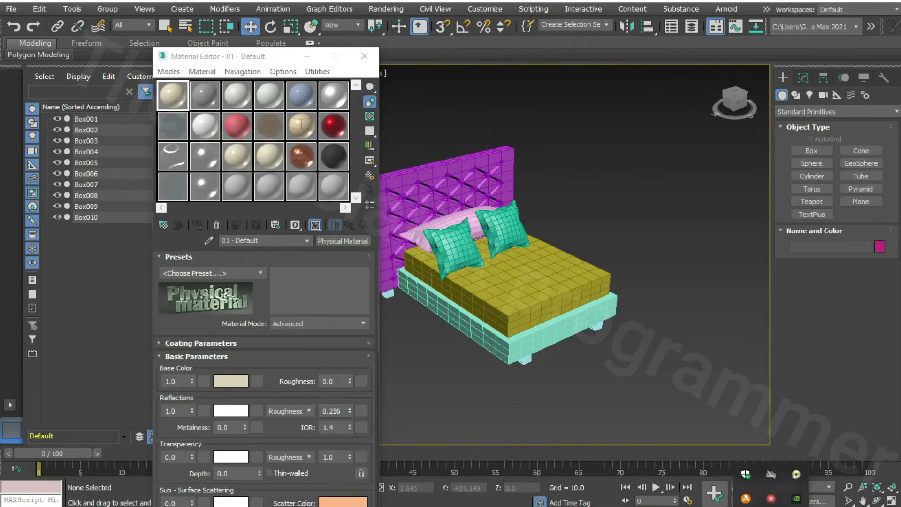
Give Material 24 in an empty slot a dark brown base colour (0.144, 0.041, 0.013).
left_click(331, 191)
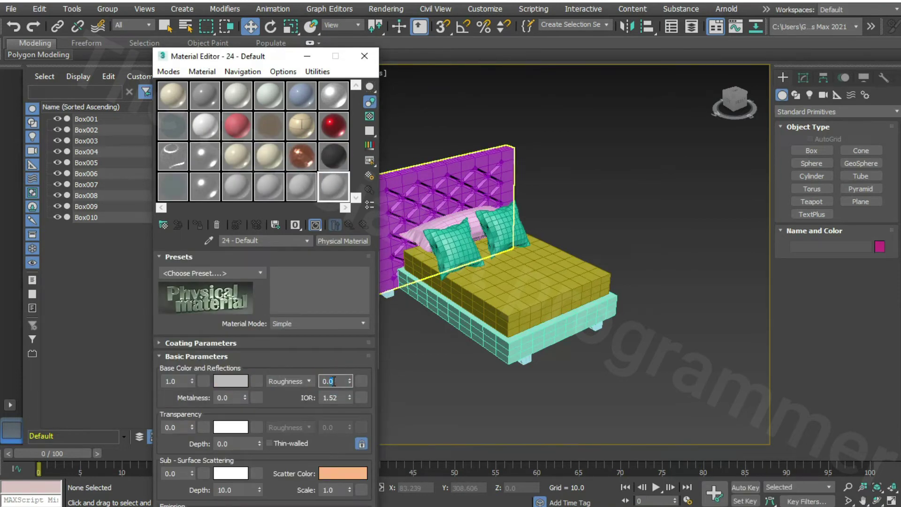
left_click(311, 358)
left_click(295, 183)
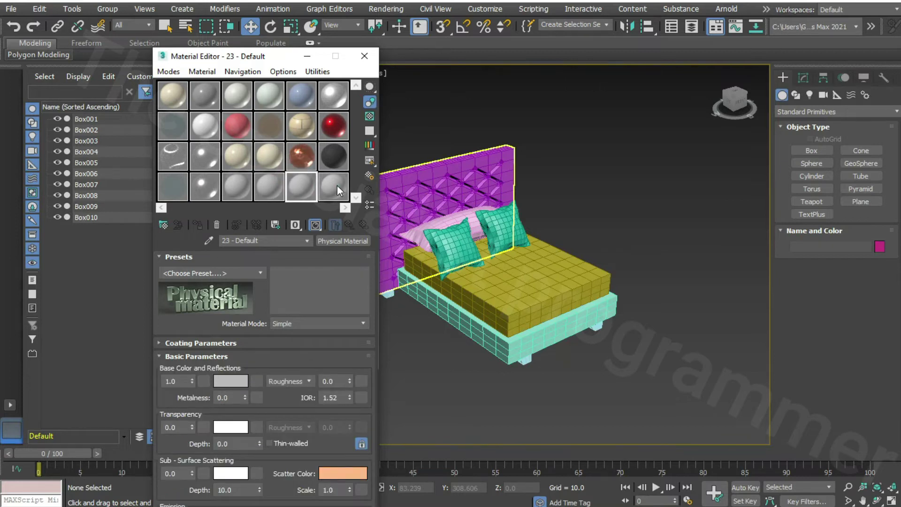
left_click(245, 382)
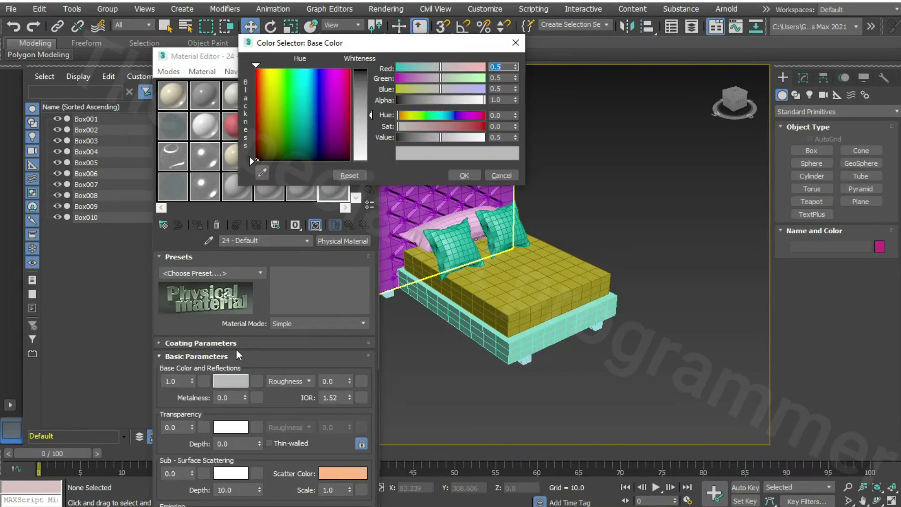
left_click(263, 150)
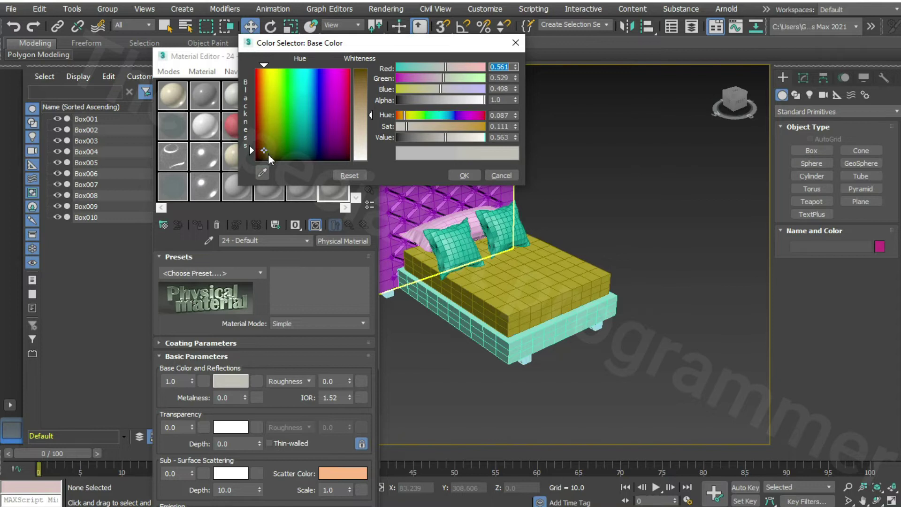
left_click(268, 114)
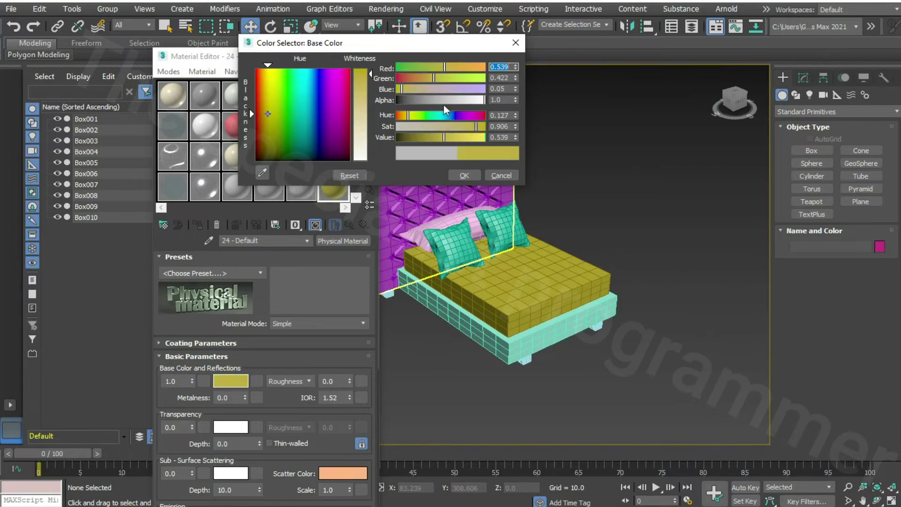
left_click(409, 136)
left_click(400, 78)
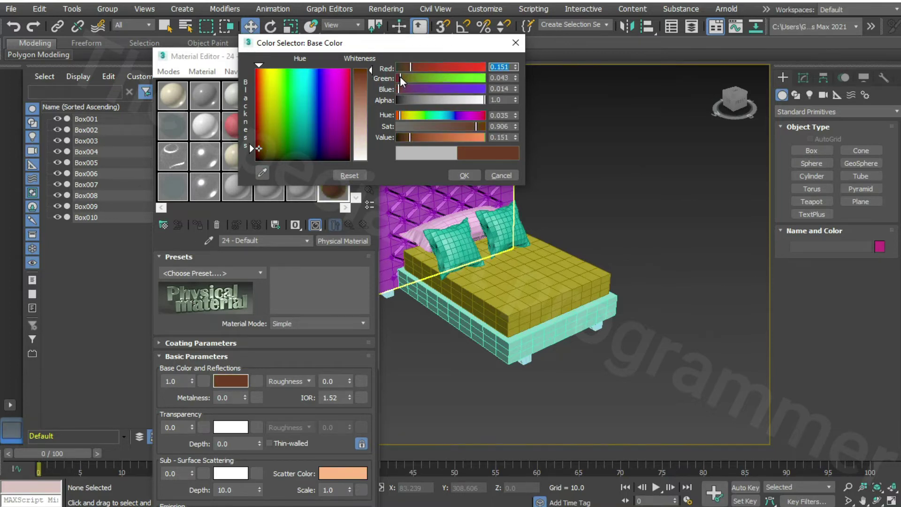
left_click(420, 137)
left_click_drag(432, 136, 410, 137)
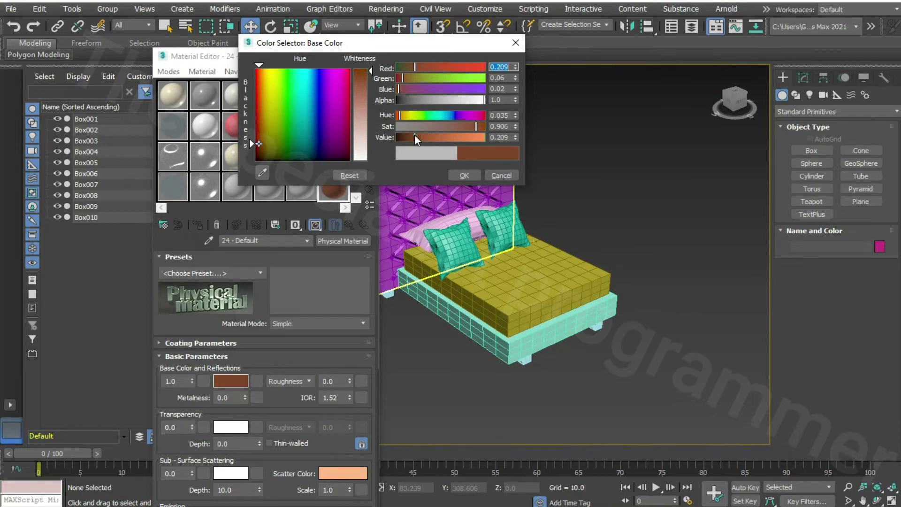
left_click(455, 174)
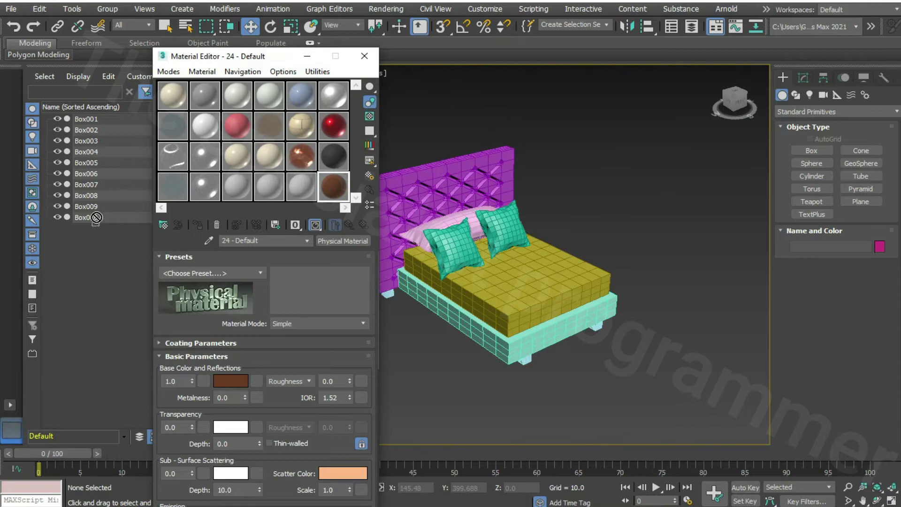
Drag the brown material onto the headboard, bed base and left leg.
left_click_drag(96, 217, 386, 292)
left_click_drag(392, 239, 392, 240)
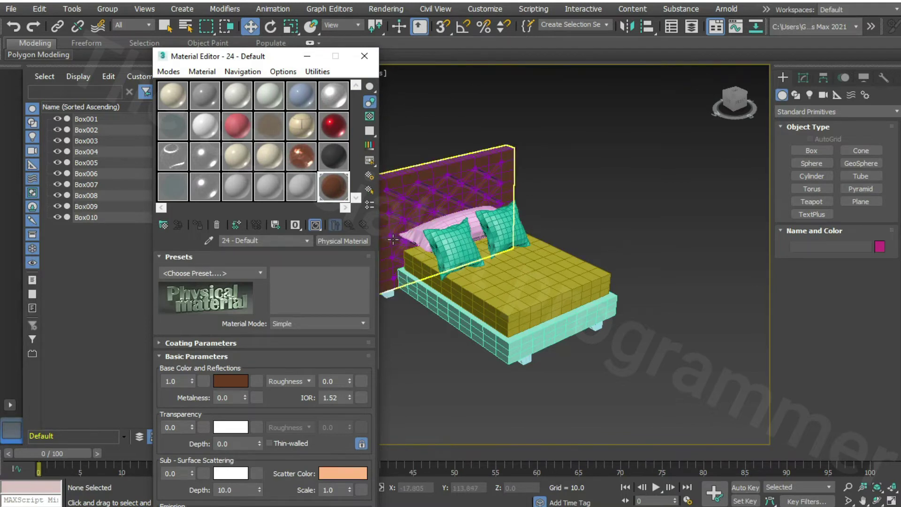
left_click_drag(332, 184, 407, 279)
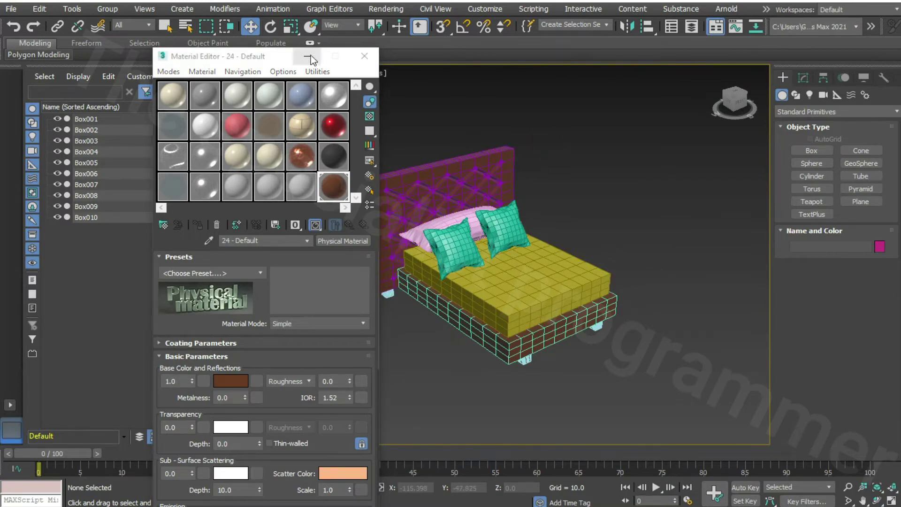
left_click_drag(289, 60, 190, 46)
left_click_drag(235, 172, 392, 296)
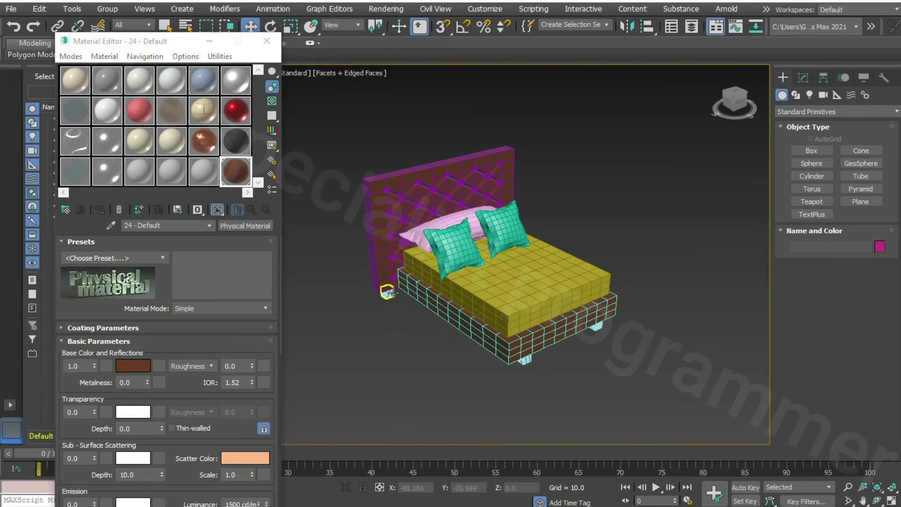
left_click_drag(735, 107, 739, 75)
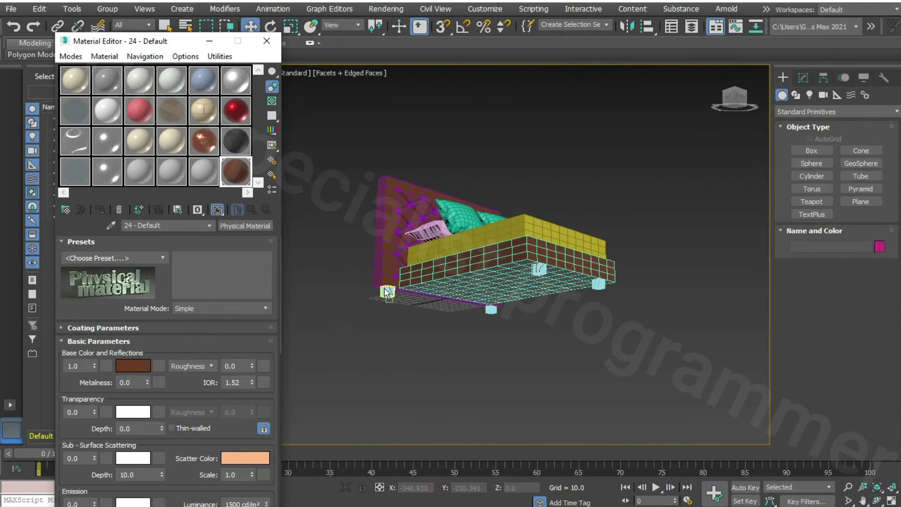
Assign the brown 24 - Default material to each of the four legs and the Box002 base.
left_click(387, 292)
left_click(97, 211)
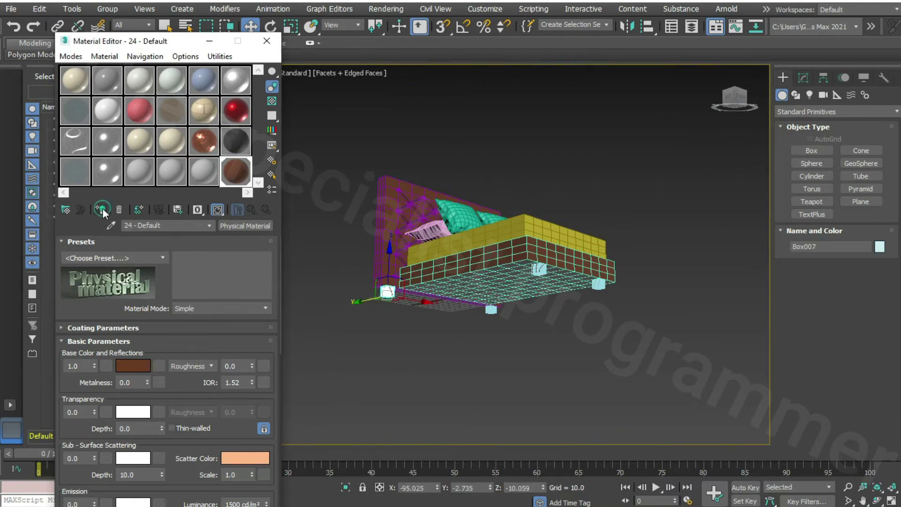
left_click(491, 310)
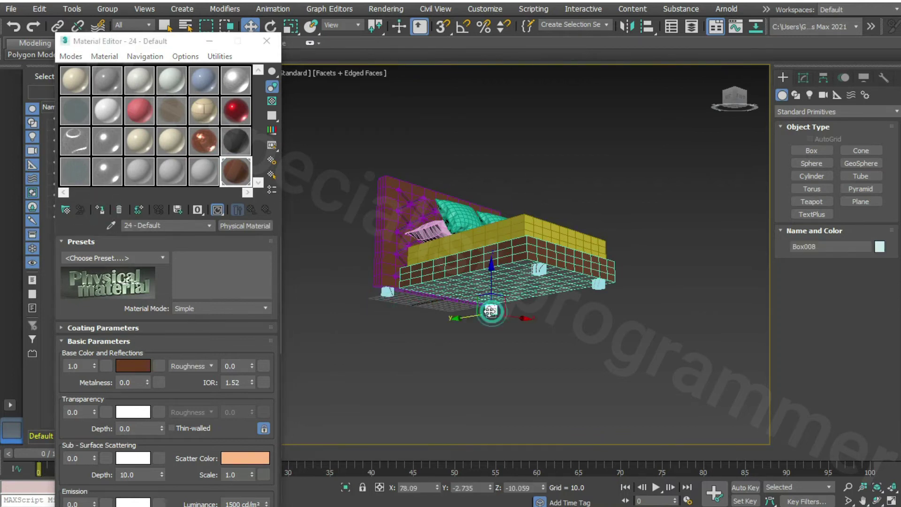
left_click(101, 212)
left_click(539, 268)
left_click(103, 210)
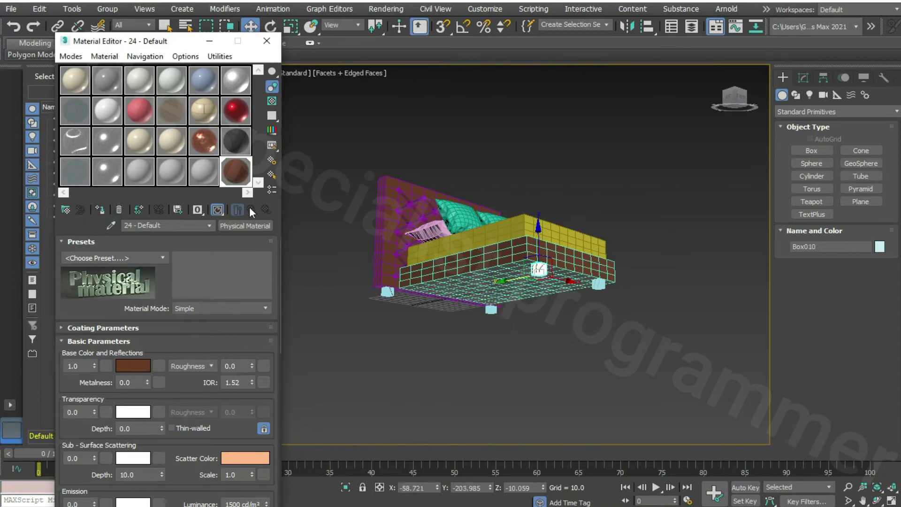
left_click(600, 287)
left_click(101, 212)
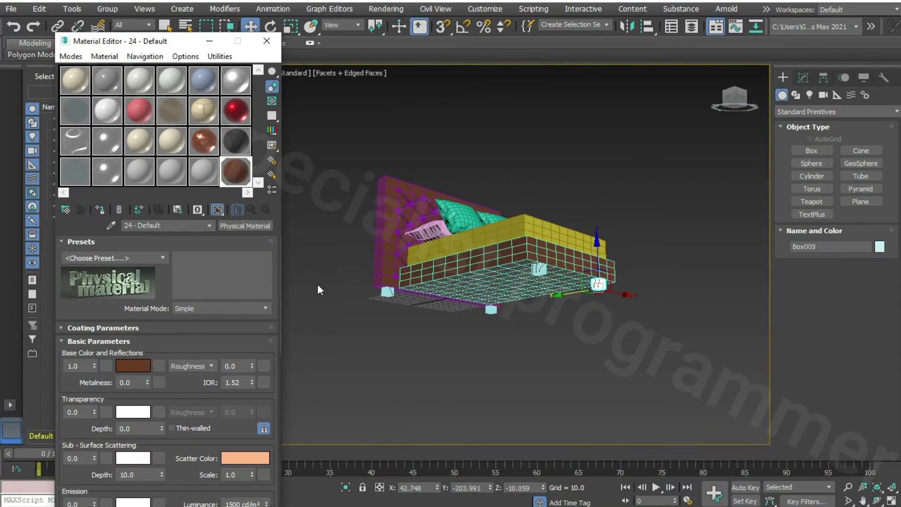
left_click(448, 275)
left_click(101, 211)
left_click(715, 70)
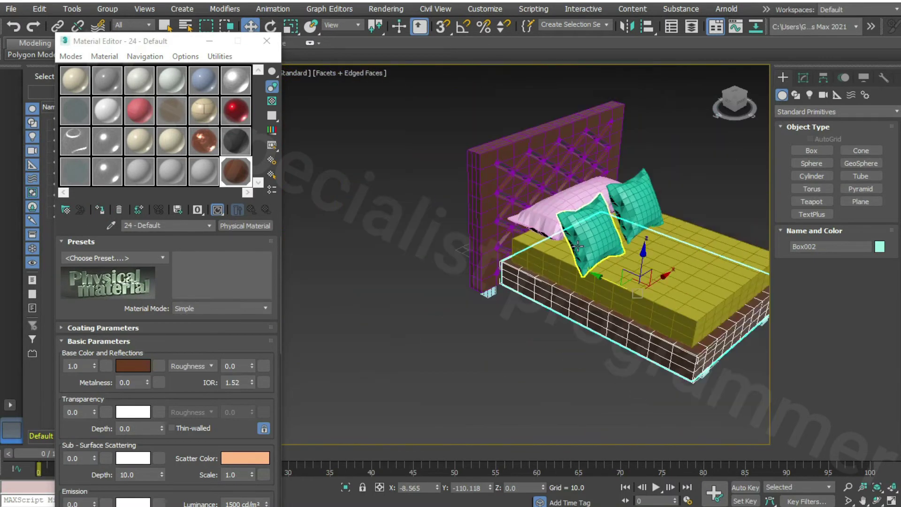
Set material 23's IOR to 1.0.
left_click(204, 172)
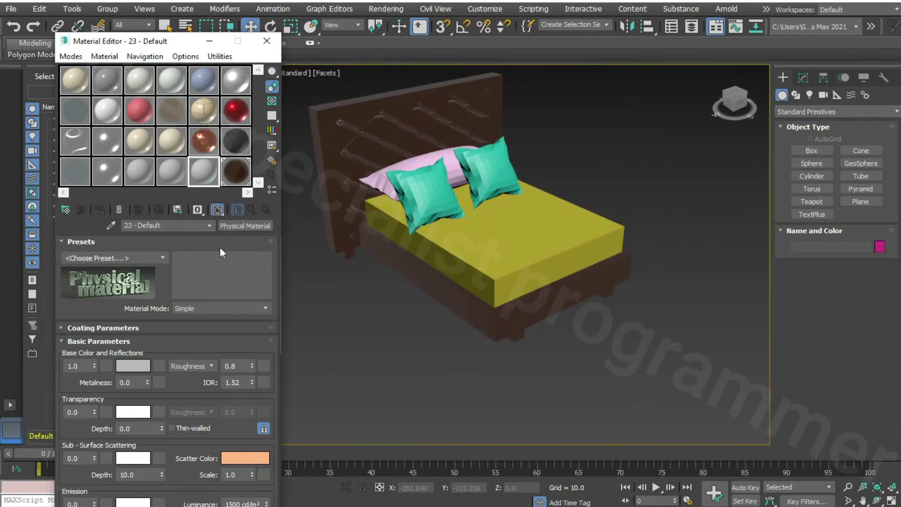
double_click(236, 383)
type("1")
key("Return")
scroll(189, 381, "down", 3)
scroll(197, 327, "down", 8)
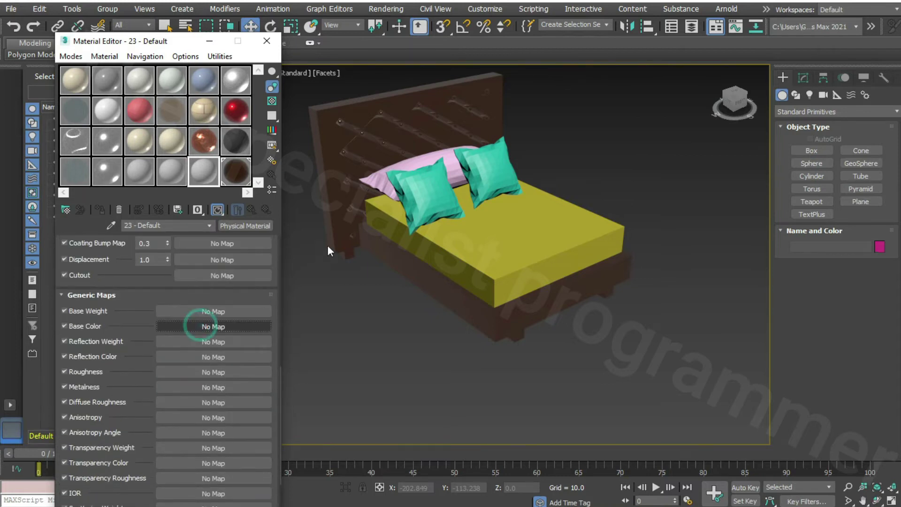
Add a Bitmap Lookup base colour loading images (2).jpg and apply it to the mattress.
left_click(441, 149)
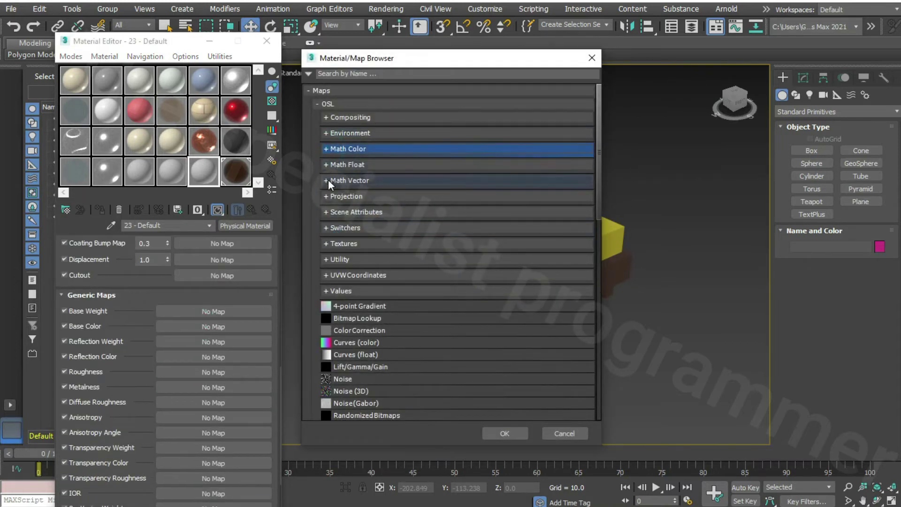
double_click(368, 317)
left_click(34, 110)
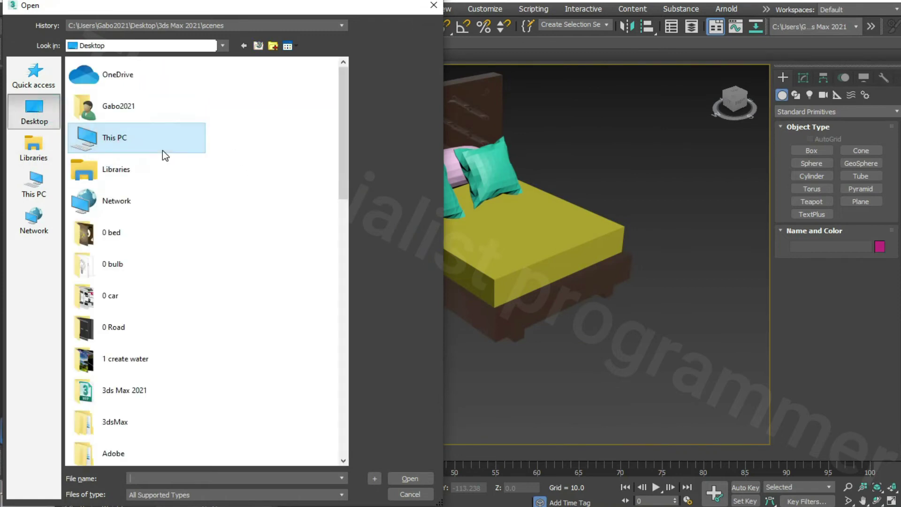
double_click(173, 235)
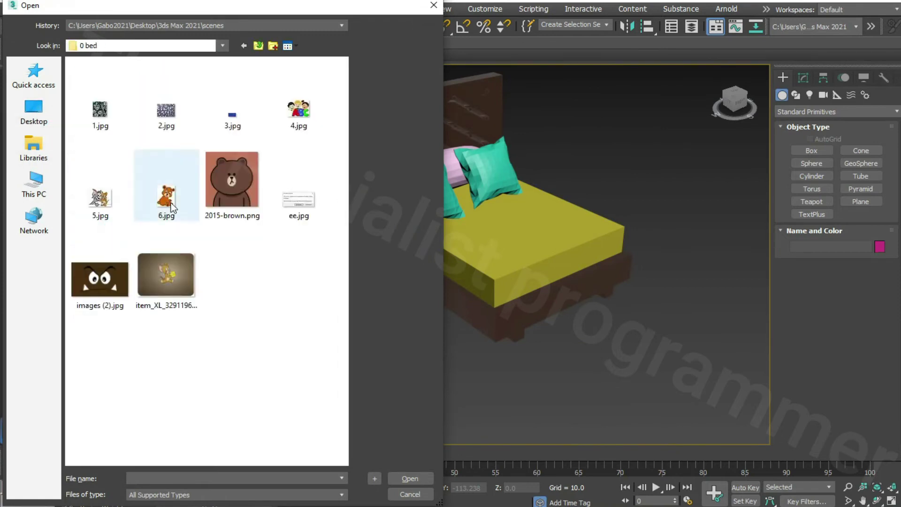
double_click(115, 276)
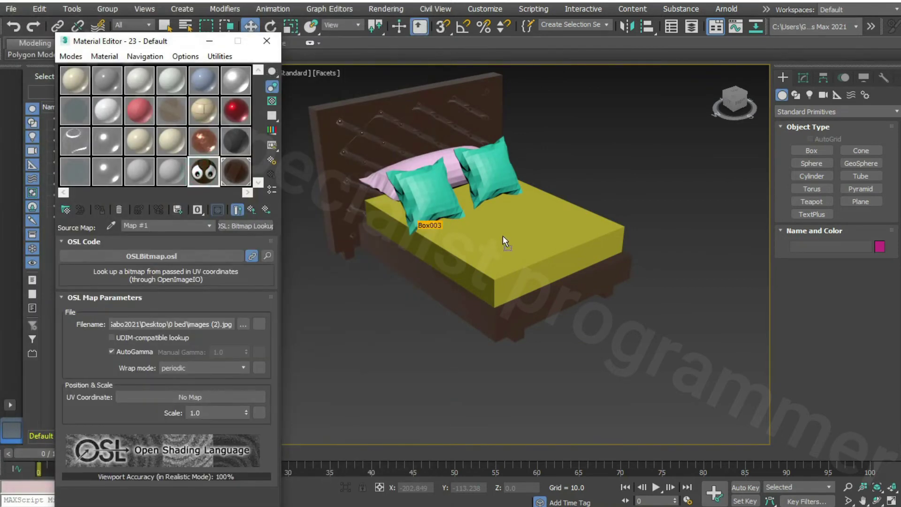
left_click_drag(503, 240, 502, 240)
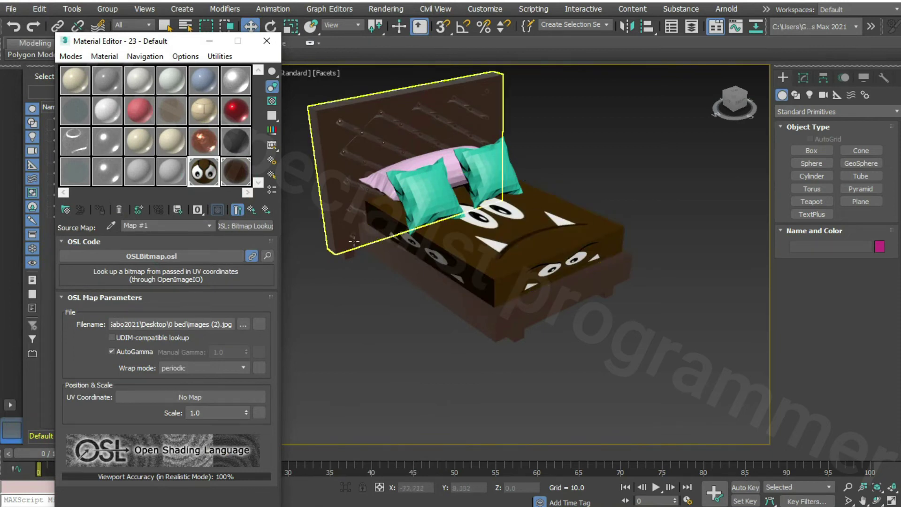
Set material 22's roughness to 0.8.
left_click(172, 173)
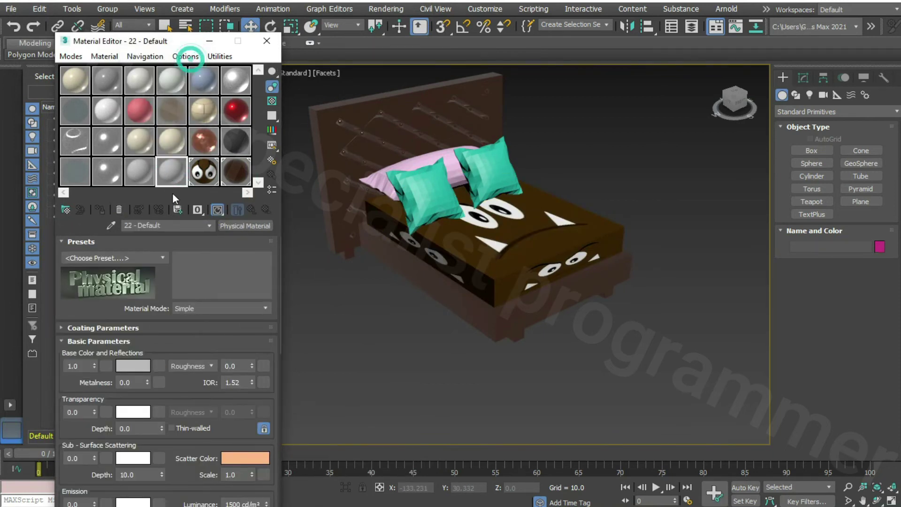
scroll(189, 352, "down", 5)
scroll(215, 328, "up", 3)
scroll(214, 327, "up", 1)
left_click(234, 311)
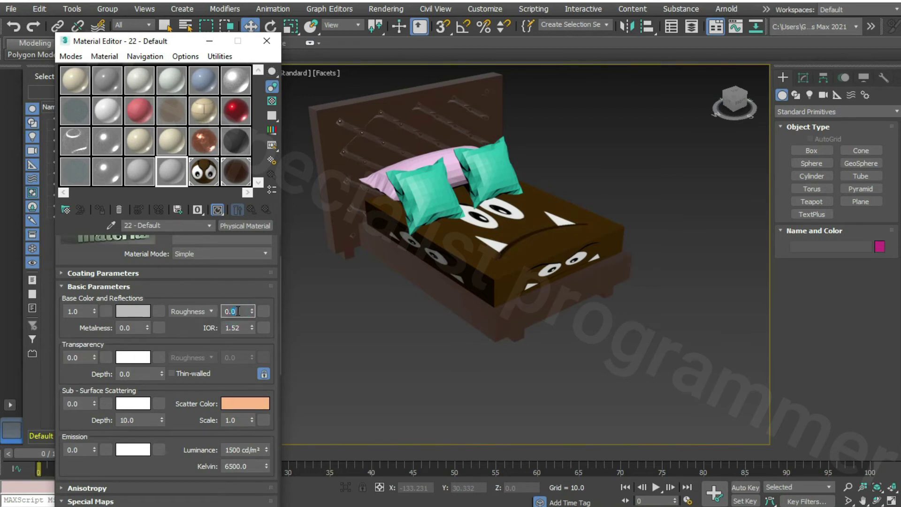
type("0.8")
key("Return")
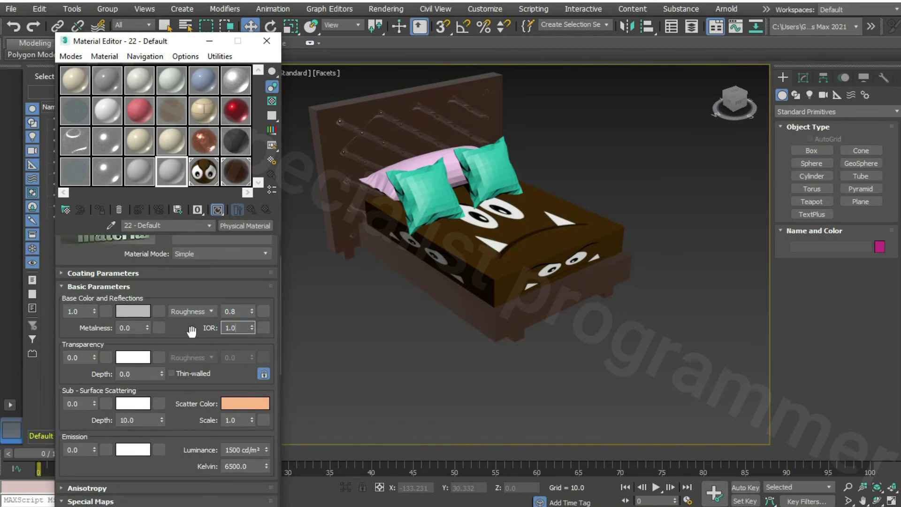
Load the item_XL_32911962_125404277.jpg cartoon mouse image as material 22's base colour bitmap.
scroll(191, 331, "down", 5)
scroll(207, 459, "down", 2)
left_click(207, 459)
double_click(363, 316)
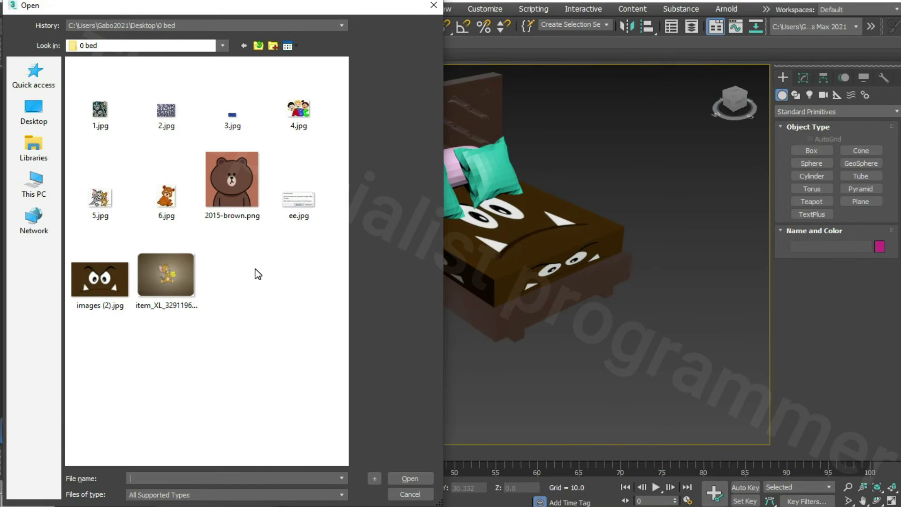
double_click(173, 269)
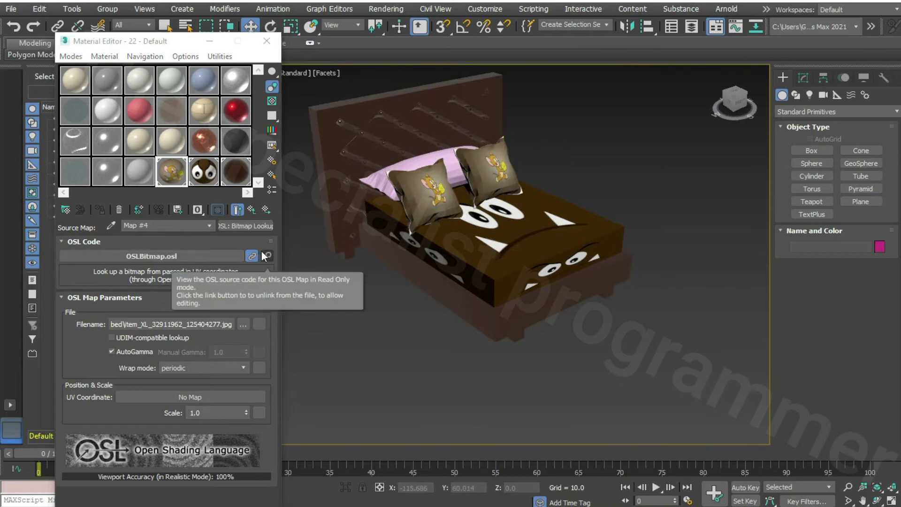
left_click(141, 169)
Set material 21's roughness to 0.8 and IOR to 1.0.
left_click(233, 367)
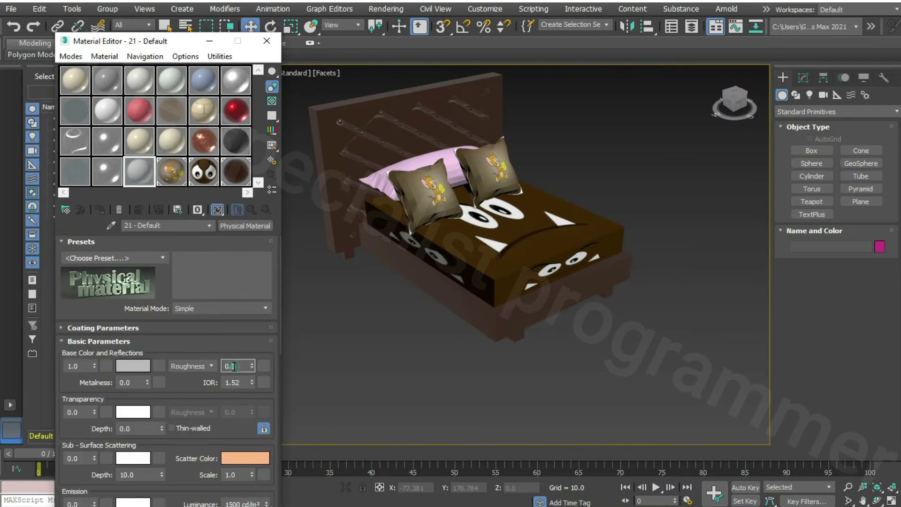
double_click(234, 382)
type("1")
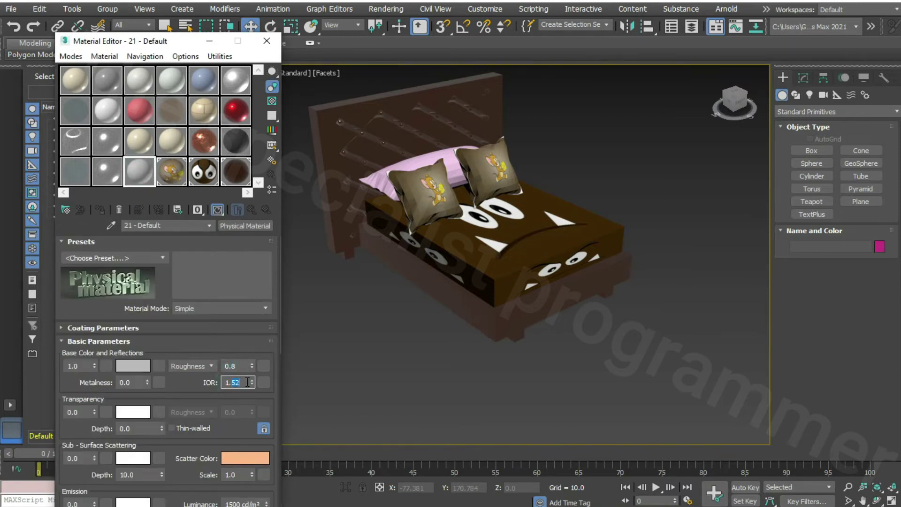
scroll(207, 373, "down", 3)
scroll(207, 373, "down", 2)
Load 2015-brown.png as material 21's base colour bitmap and apply it to the pink back pillow.
left_click(201, 430)
double_click(336, 308)
double_click(215, 187)
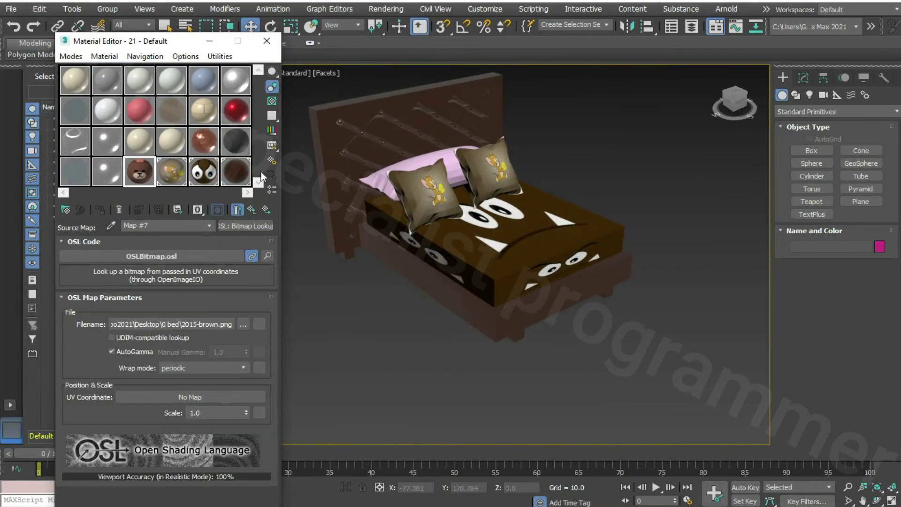
left_click_drag(136, 171, 369, 175)
left_click_drag(366, 216, 450, 234)
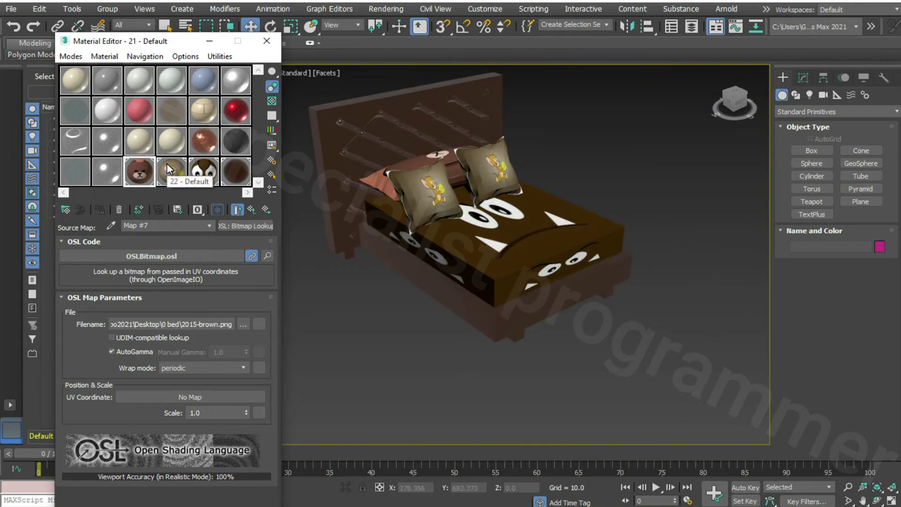
Apply the cartoon mouse material 22 to the mattress and draw a plane across the bed.
left_click_drag(167, 170, 481, 230)
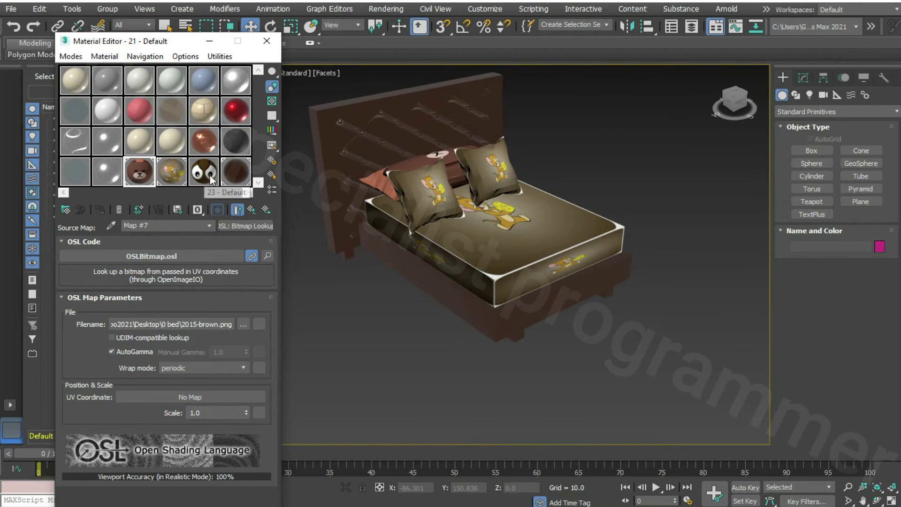
left_click_drag(202, 170, 516, 238)
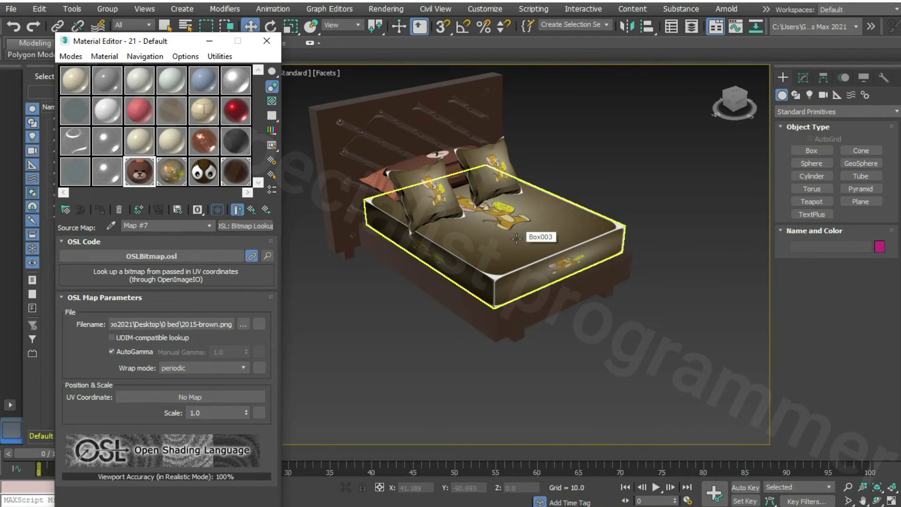
left_click(860, 201)
mouse_move(649, 209)
left_mouse_down()
mouse_move(422, 296)
mouse_move(351, 262)
left_mouse_up()
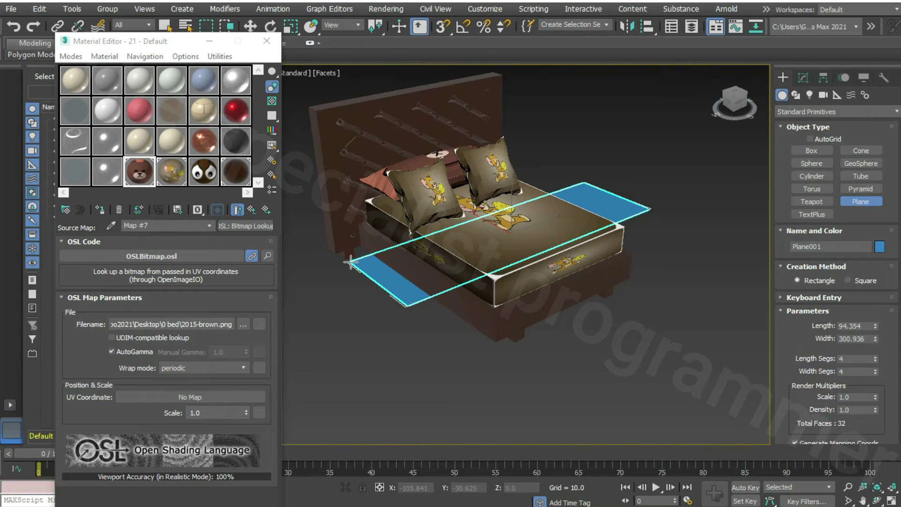
Finish drawing Plane001 and give it 100 width segments.
left_click_drag(351, 261, 351, 262)
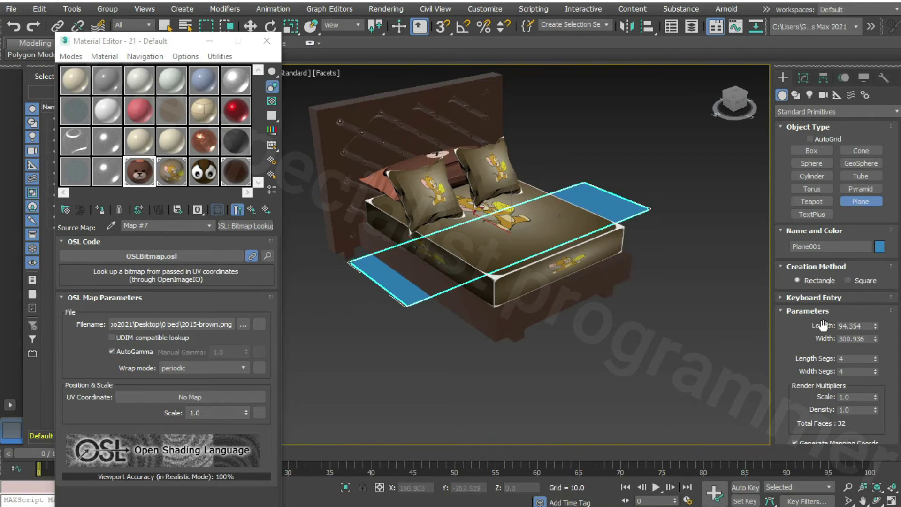
double_click(850, 371)
type("100")
key("Return")
left_click(610, 198)
right_click(610, 198)
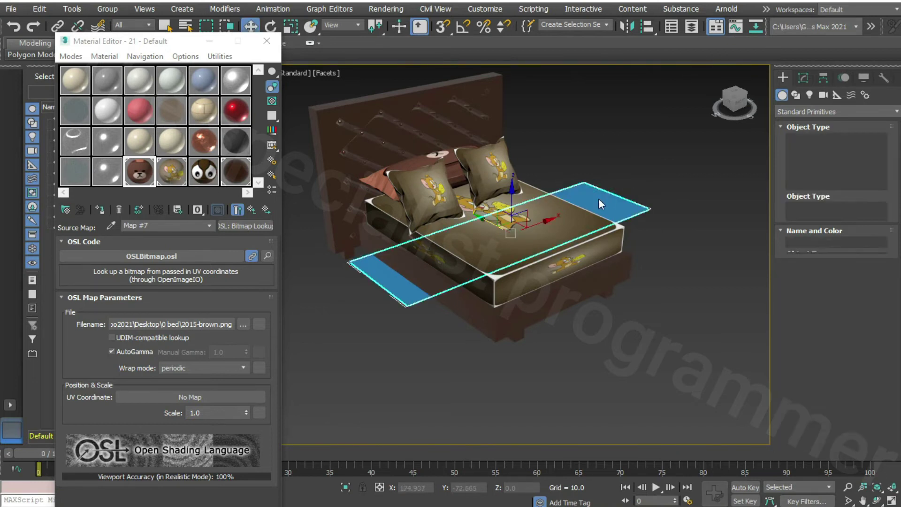
Lift the plane over the bed and set its width to 200.
left_click(613, 196)
mouse_move(612, 195)
left_mouse_down()
mouse_move(494, 165)
mouse_move(557, 226)
mouse_move(582, 222)
left_mouse_up()
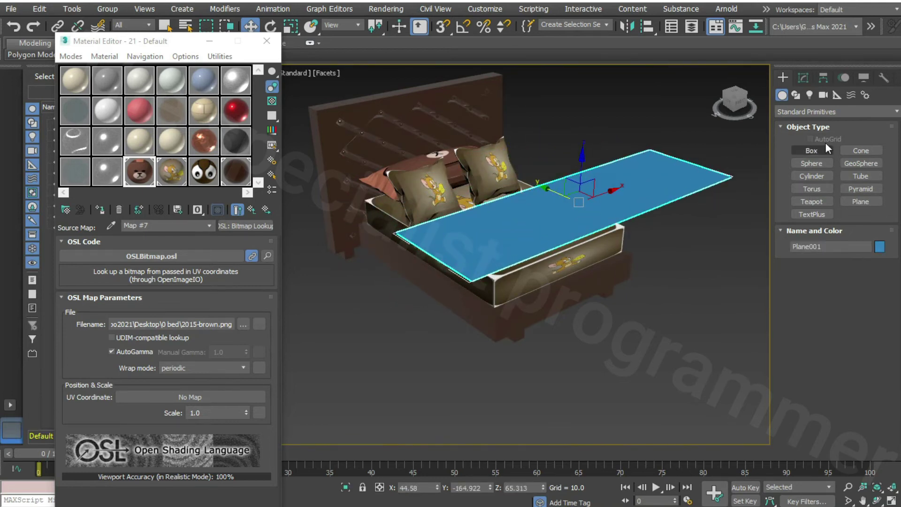
left_click(803, 78)
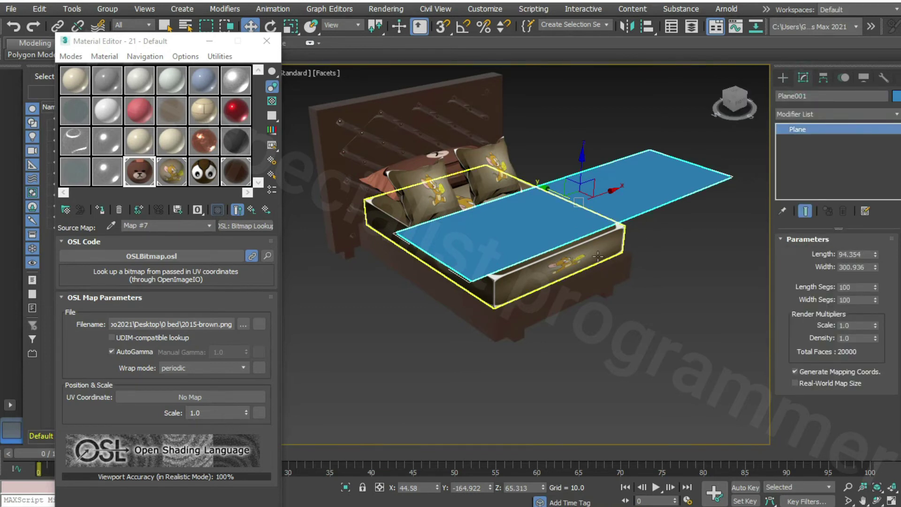
left_click(554, 263)
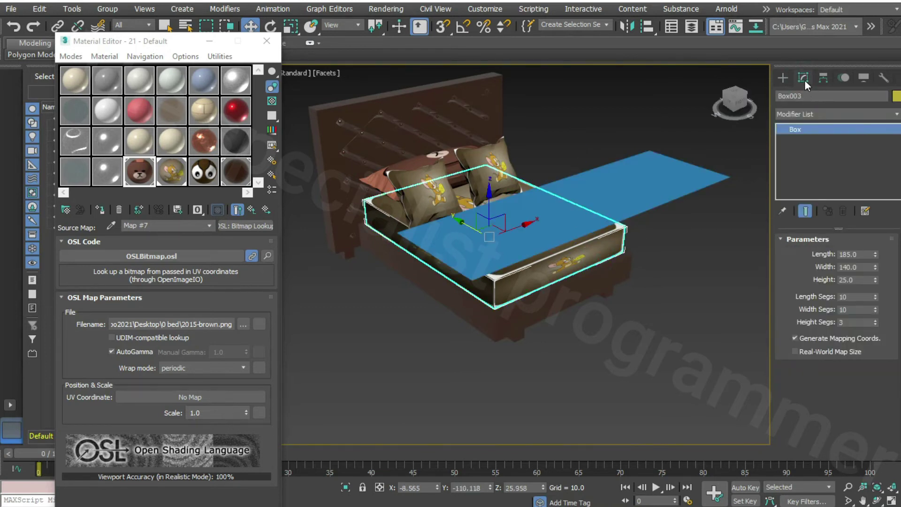
left_click(644, 209)
double_click(865, 253)
key("Tab")
type("100")
key("Return")
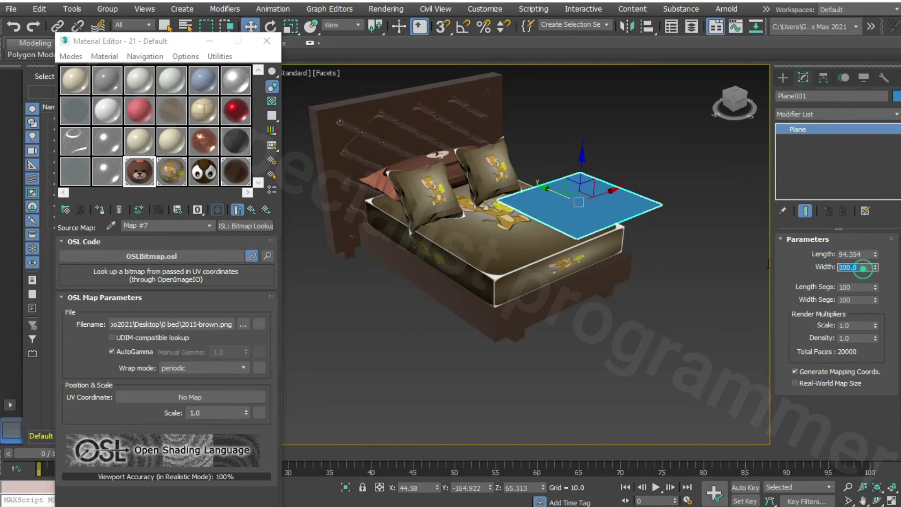
type("200")
key("Return")
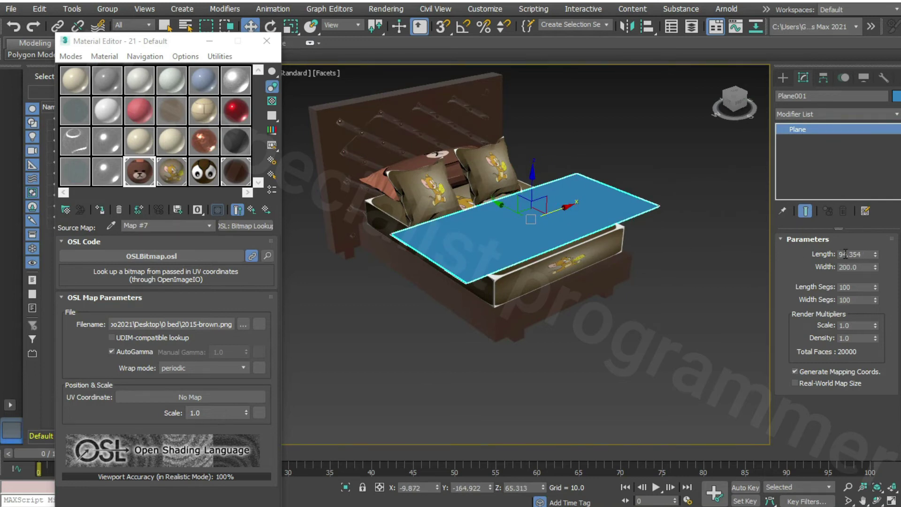
Tilt the plane about 38° around X and raise it above the mattress.
right_click(508, 216)
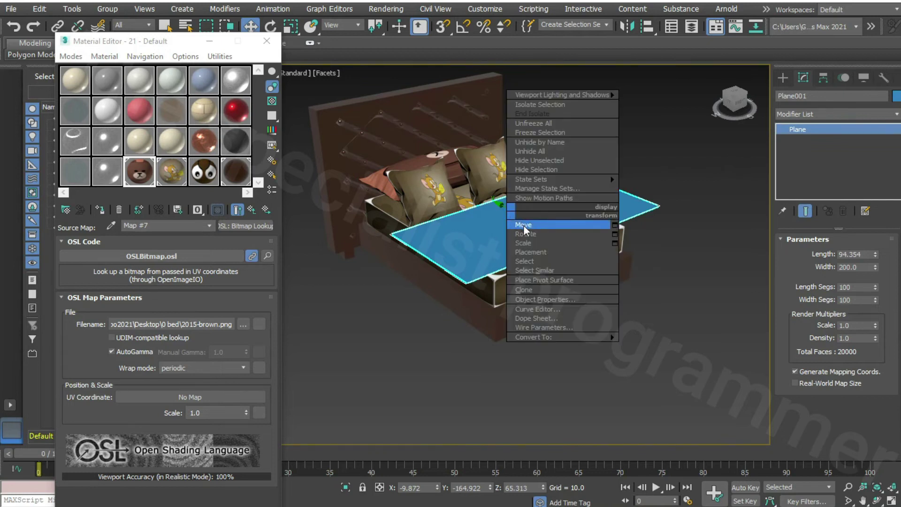
left_click(526, 234)
mouse_move(547, 206)
left_mouse_down()
mouse_move(568, 242)
mouse_move(564, 235)
left_mouse_up()
right_click(517, 221)
left_click(531, 237)
left_click_drag(538, 193, 540, 135)
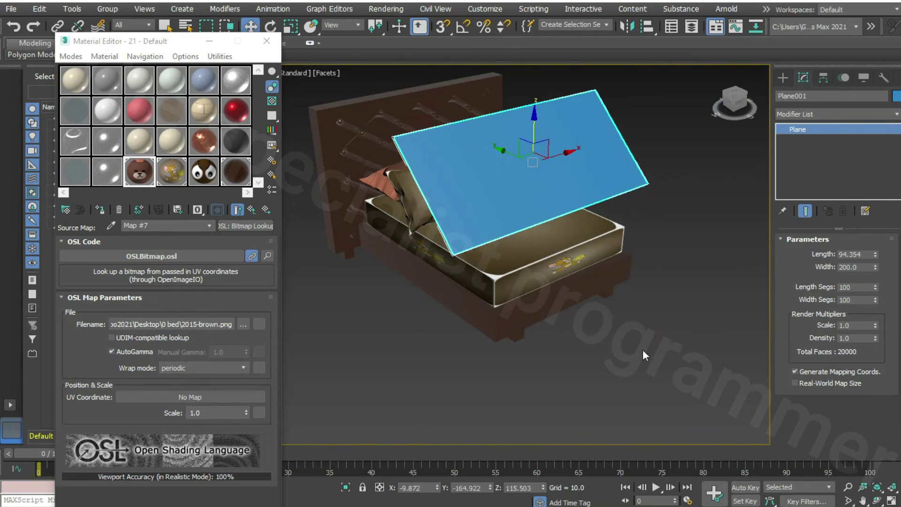
key("alt+w")
In the maximized Front view, lower the tilted plane over the mattress.
left_click(668, 209)
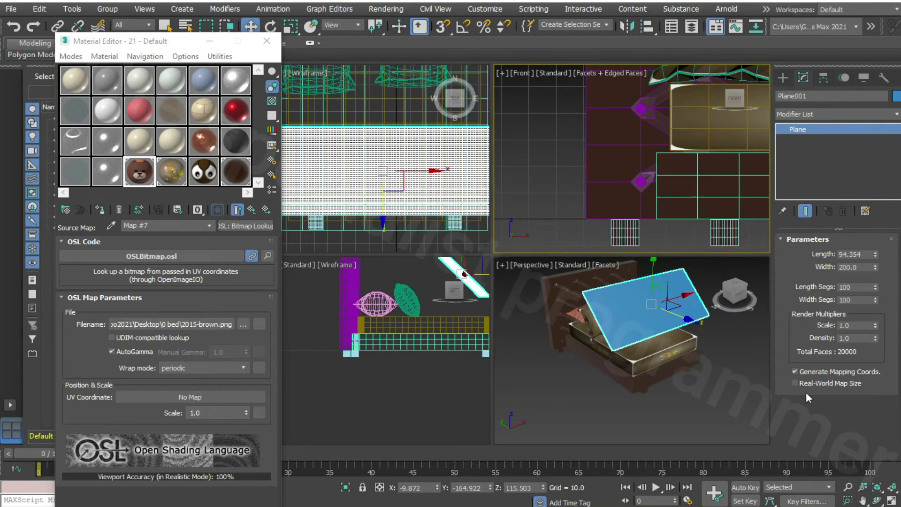
left_click(890, 501)
left_click(863, 500)
left_click_drag(704, 282, 556, 259)
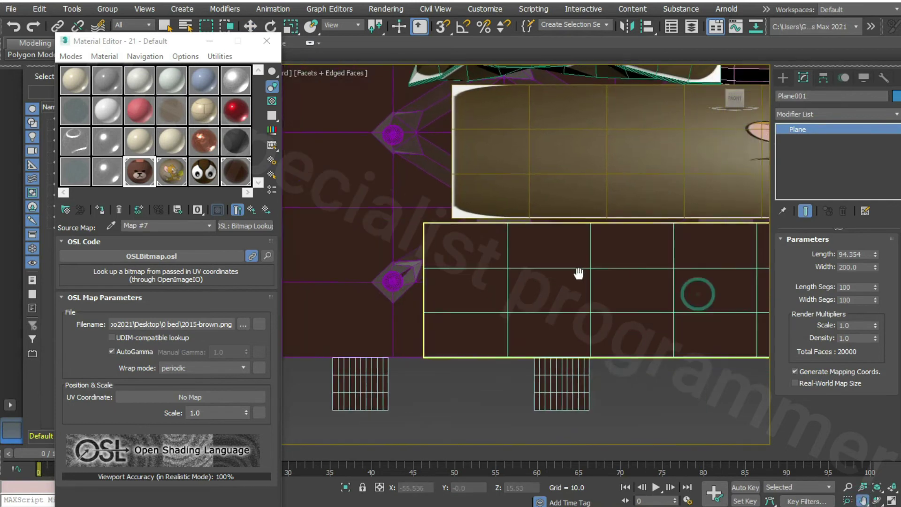
scroll(493, 281, "down", 2)
scroll(430, 308, "down", 3)
scroll(517, 235, "down", 1)
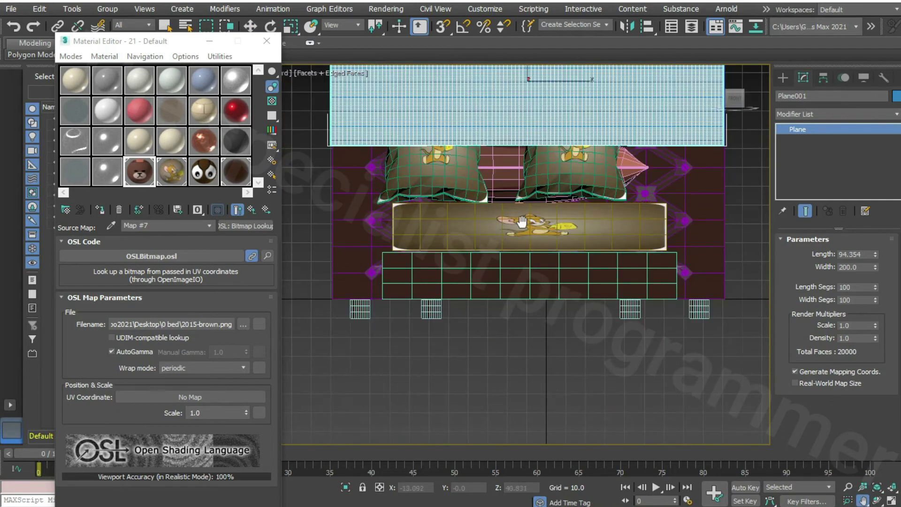
key("w")
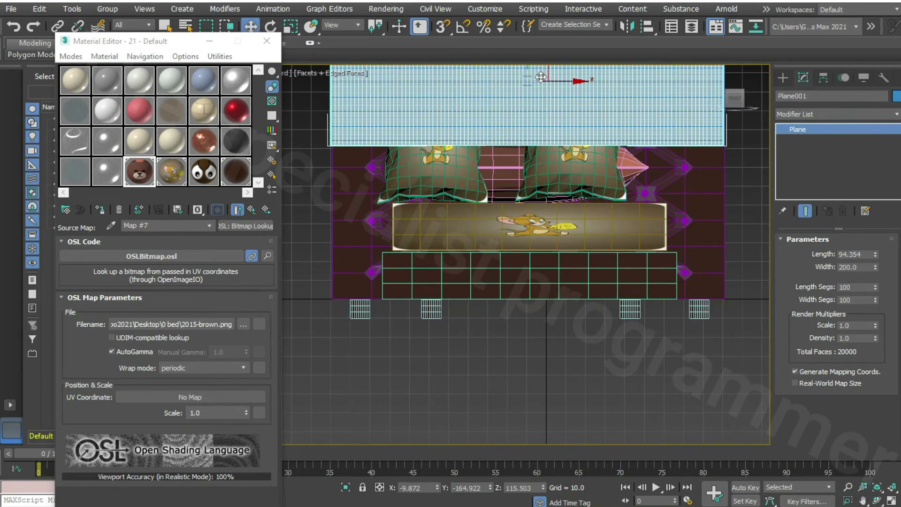
middle_click_drag(623, 301, 606, 393)
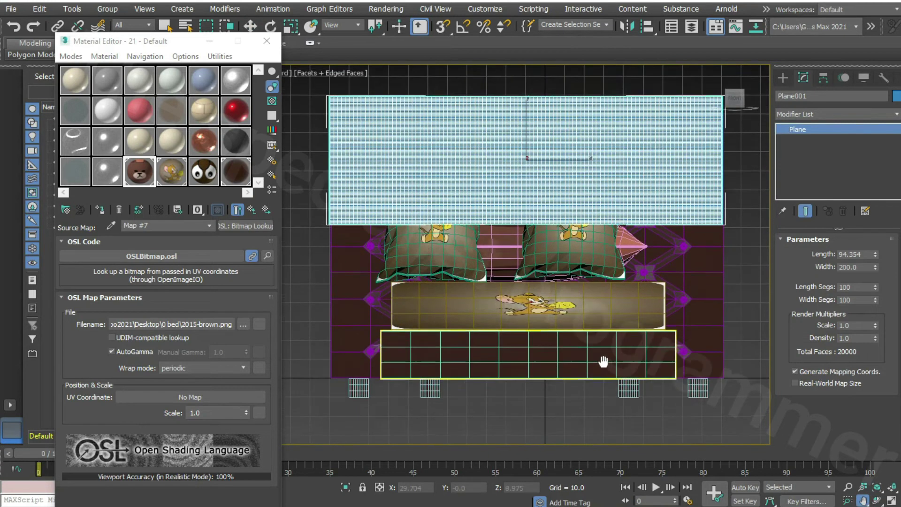
left_click_drag(524, 136, 525, 183)
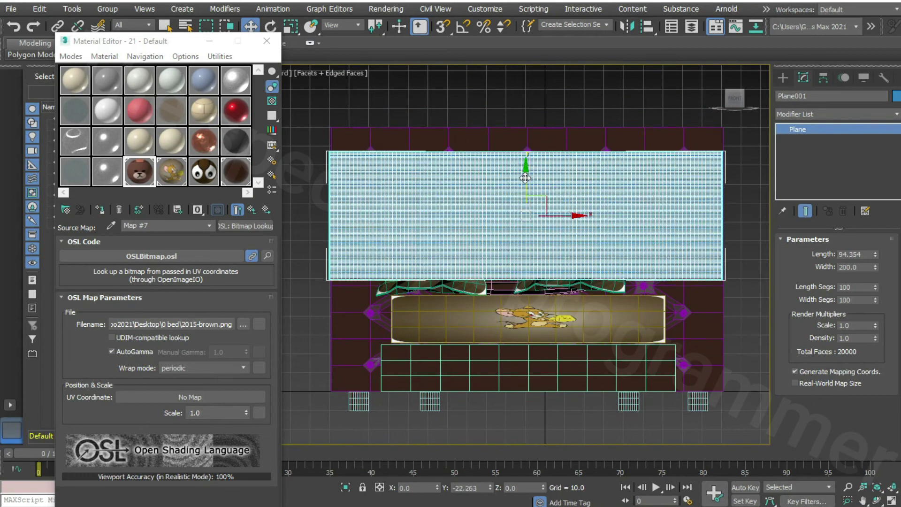
In the Left view, slide the plane toward the bed's foot and set its Length to 120.
key("alt+w")
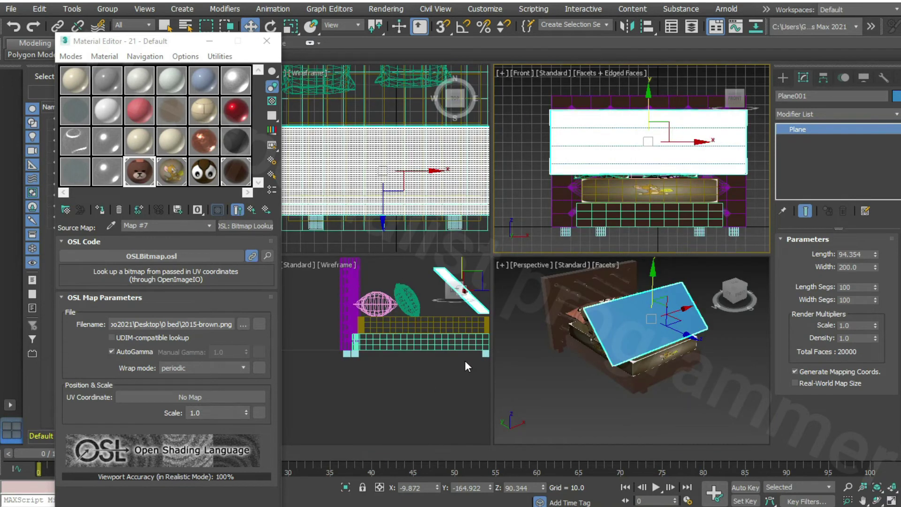
left_click(453, 364)
key("alt+w")
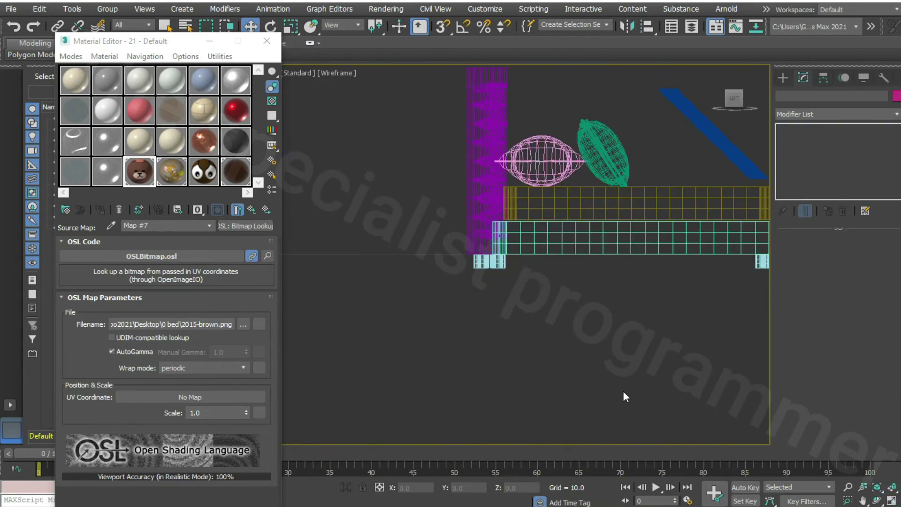
middle_click_drag(732, 323, 577, 342)
left_click(551, 148)
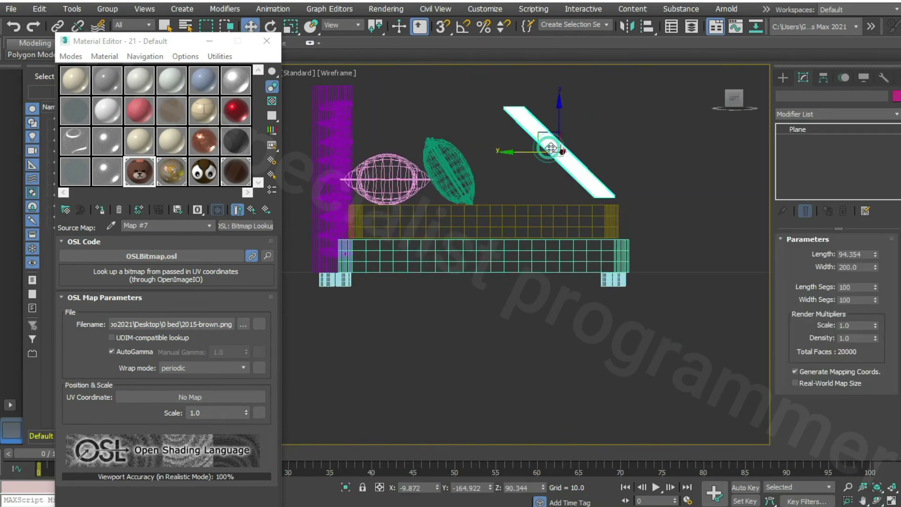
left_click_drag(551, 148, 592, 148)
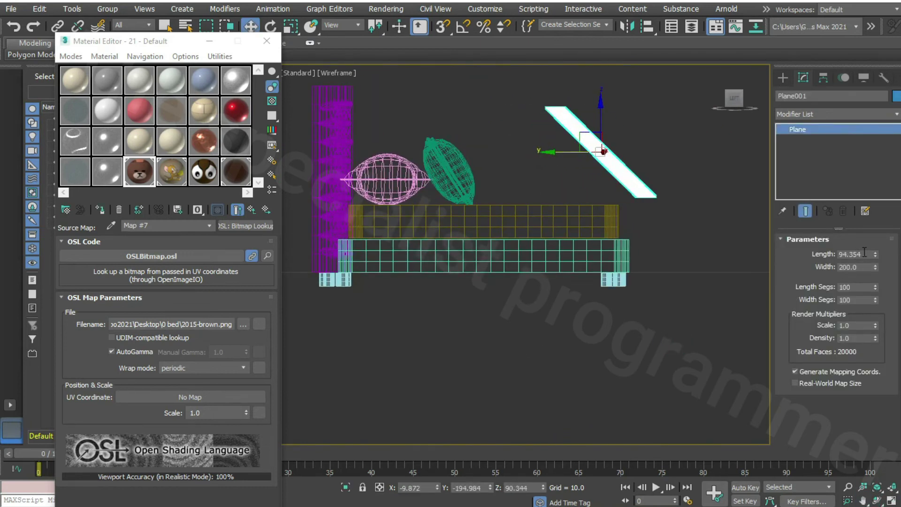
double_click(835, 254)
type("120")
key("Return")
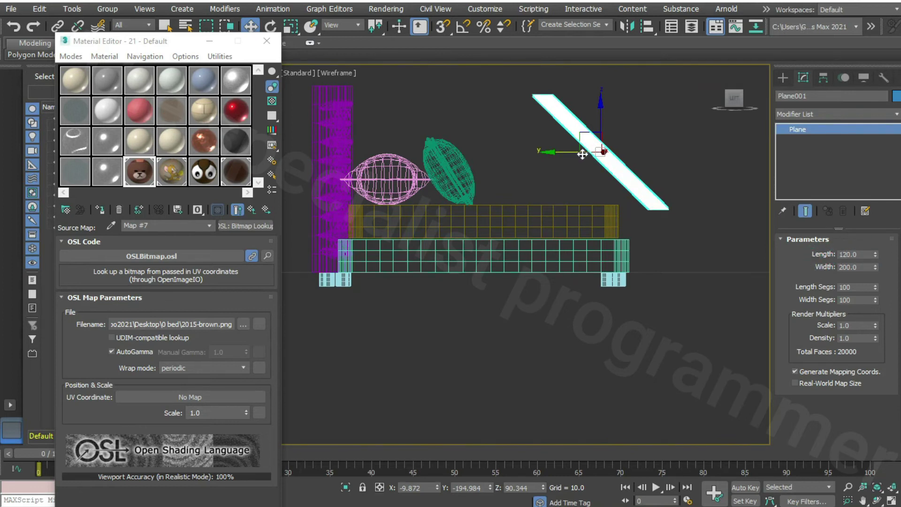
left_click_drag(585, 156, 578, 164)
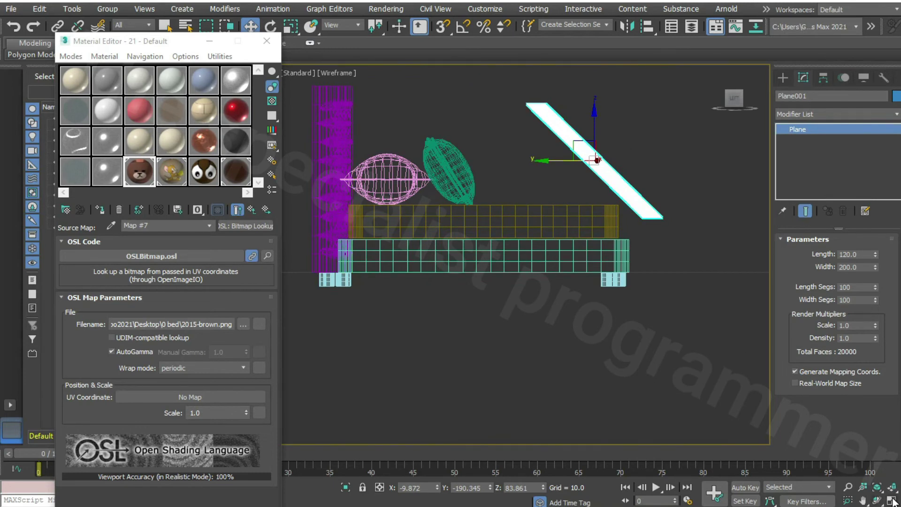
Apply the brown bear material to the plane and close the Material Editor.
left_click(892, 501)
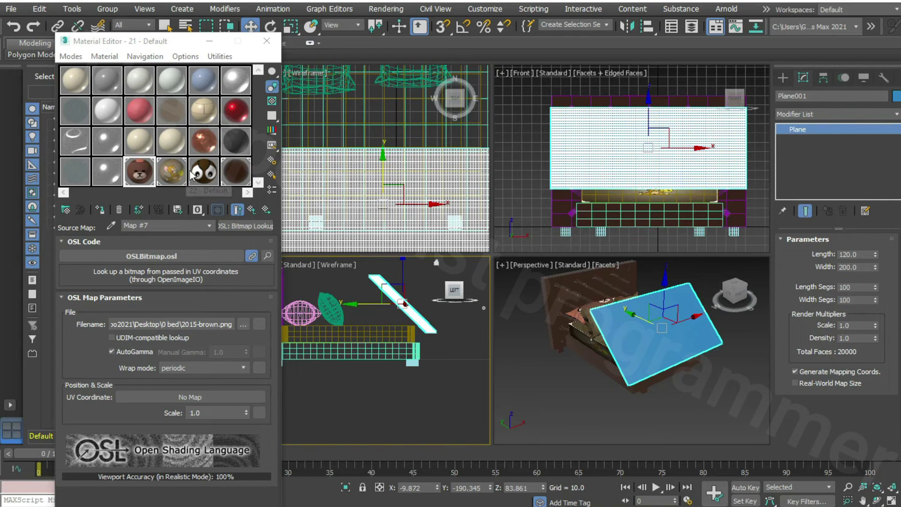
left_click_drag(617, 320, 616, 320)
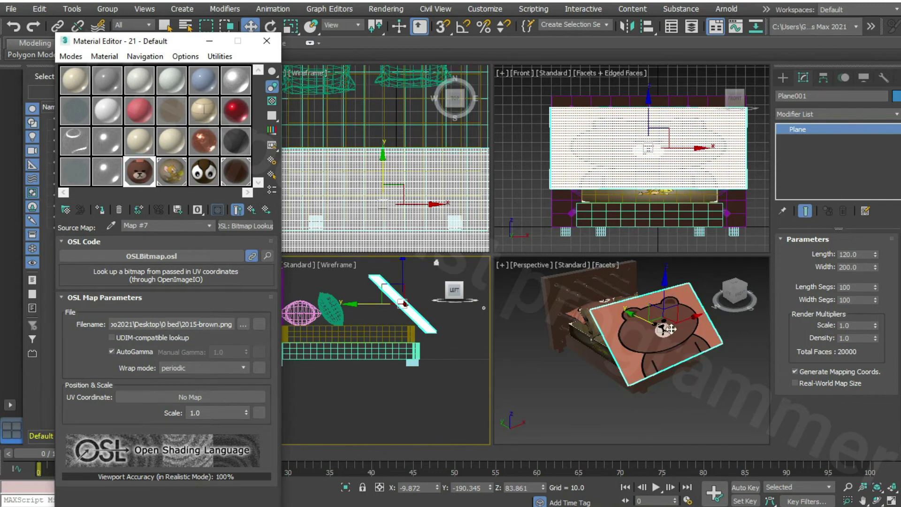
key("ctrl+d")
key("alt+w")
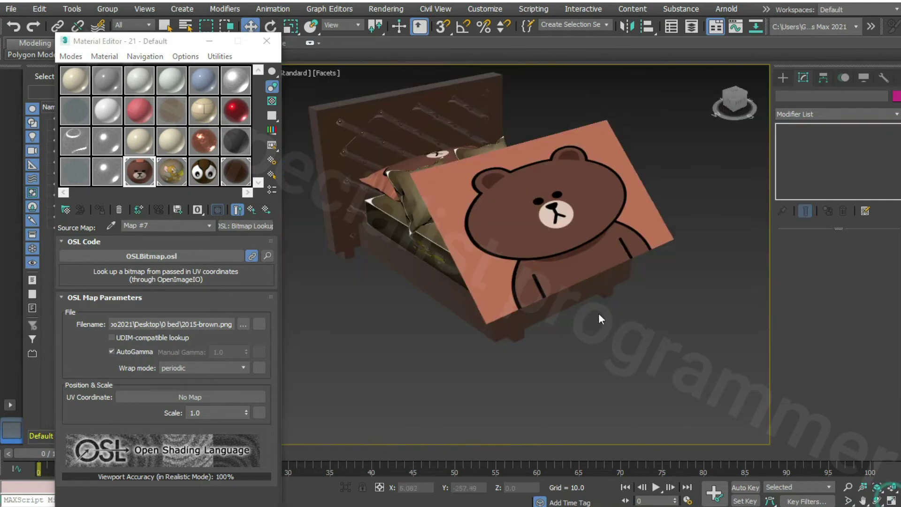
left_click(521, 191)
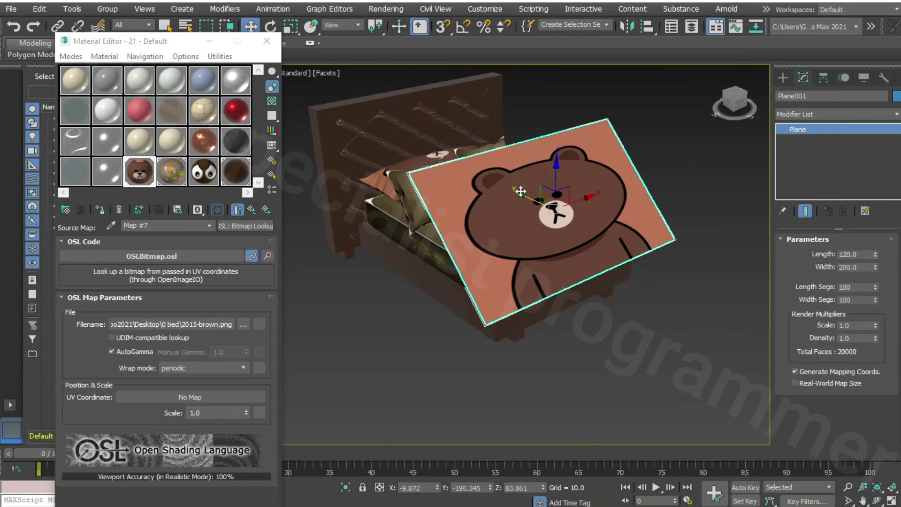
left_click(266, 41)
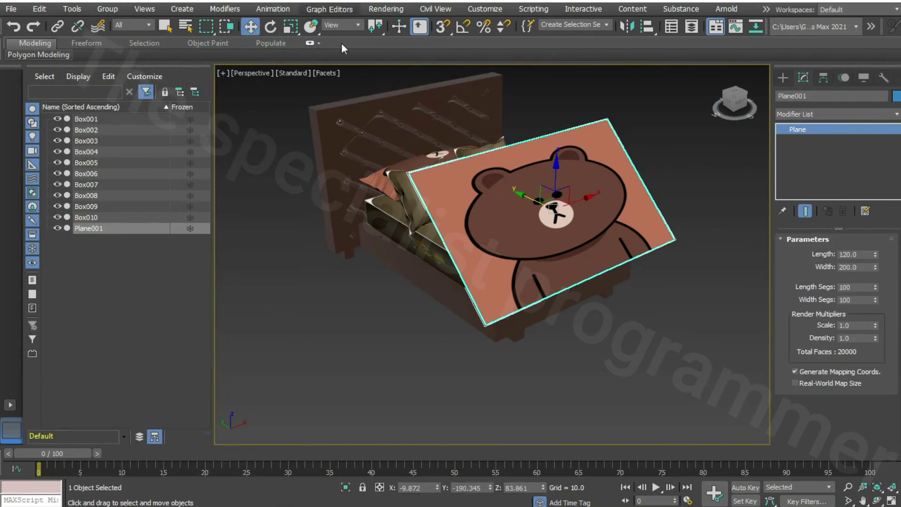
Give the mattress Box003 a MassFX Rigid Body with a Box collision shape.
left_click(399, 229)
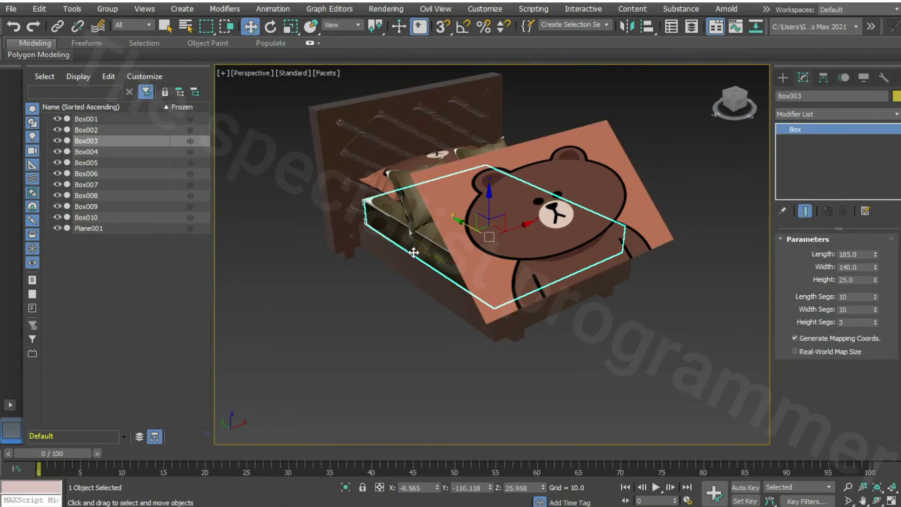
left_click(826, 114)
scroll(844, 275, "down", 5)
scroll(840, 282, "down", 5)
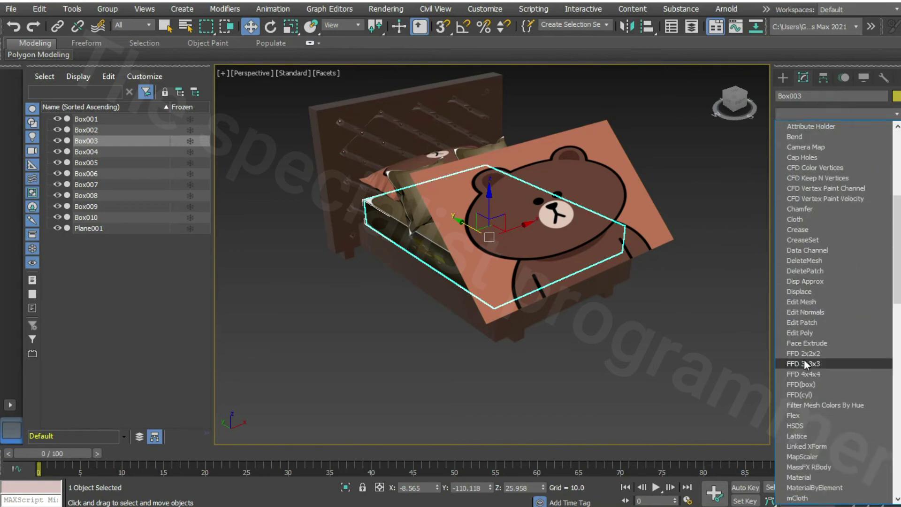
left_click(805, 385)
scroll(892, 316, "down", 2)
scroll(892, 317, "down", 2)
scroll(891, 307, "down", 2)
left_click(868, 345)
left_click(852, 368)
Give the bed base Box002 a MassFX Rigid Body with a Box collision shape.
left_click(540, 311)
left_click(868, 114)
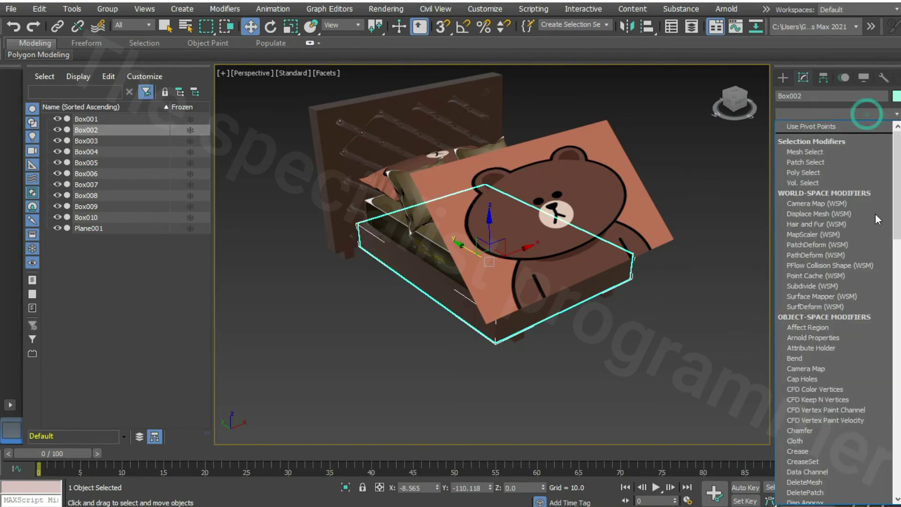
scroll(851, 399, "down", 2)
scroll(852, 397, "down", 4)
scroll(854, 387, "down", 2)
scroll(854, 386, "down", 2)
left_click(823, 386)
scroll(892, 336, "down", 3)
scroll(891, 328, "down", 3)
scroll(892, 329, "down", 2)
left_click(873, 344)
left_click(845, 353)
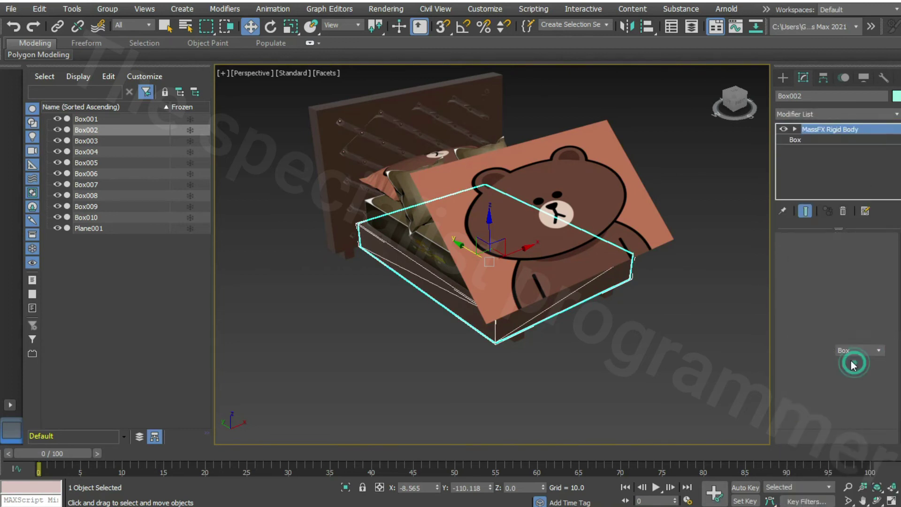
Convert the bear plane Plane001 into an mCloth object.
left_click(643, 294)
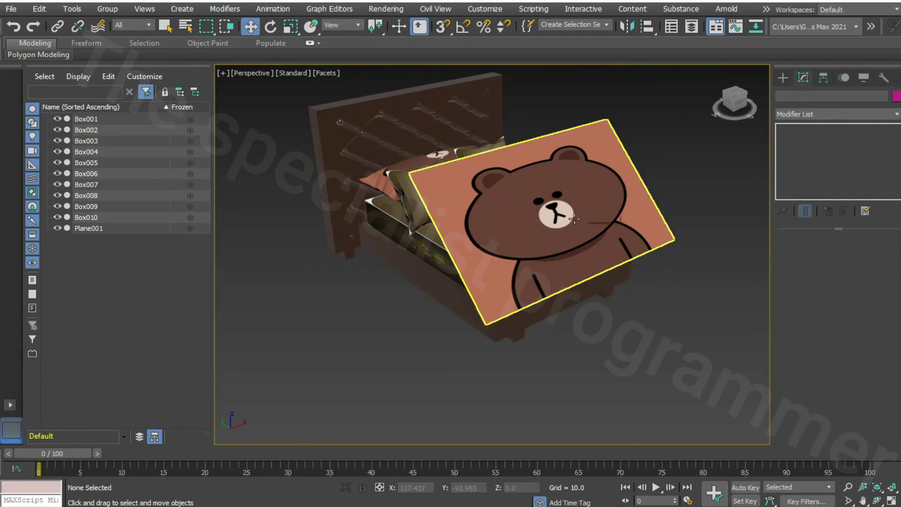
left_click(587, 244)
left_click(263, 10)
mouse_move(276, 176)
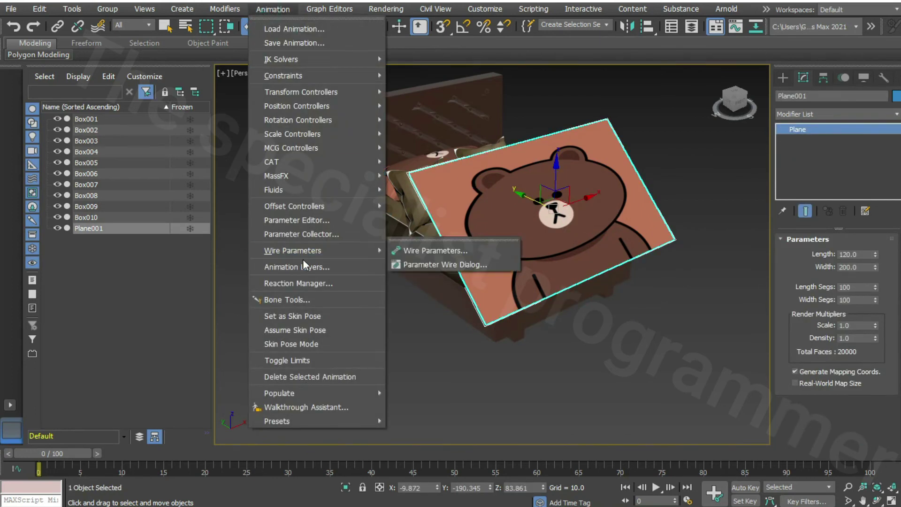
left_click(488, 190)
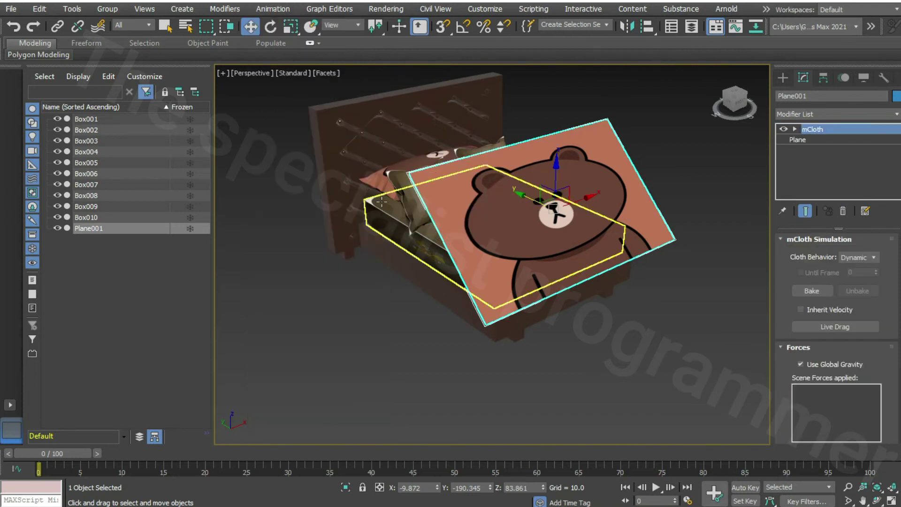
Play the MassFX simulation so the blanket drapes over the bed.
left_click(268, 11)
mouse_move(277, 176)
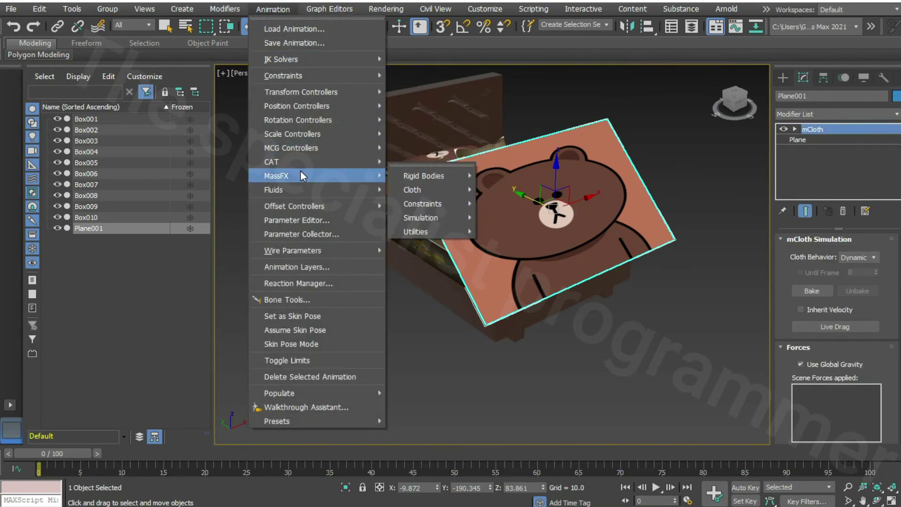
left_click(510, 219)
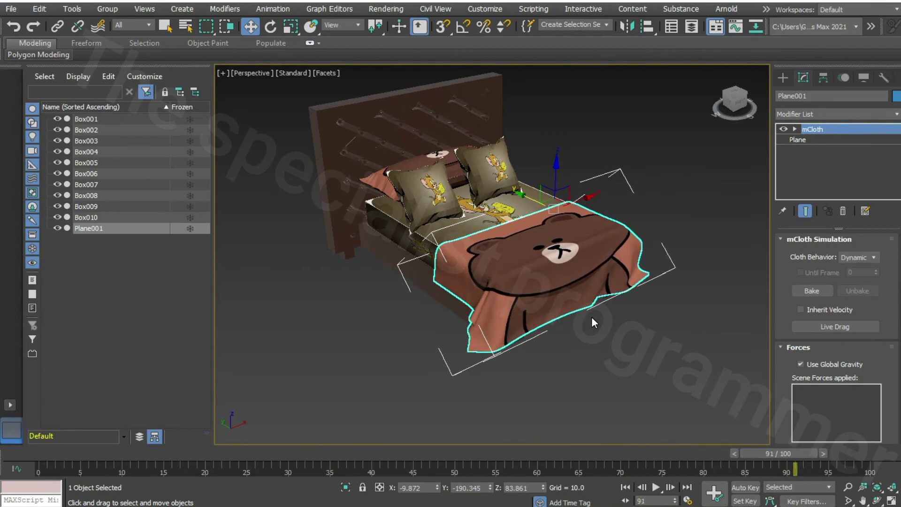
left_click(593, 318)
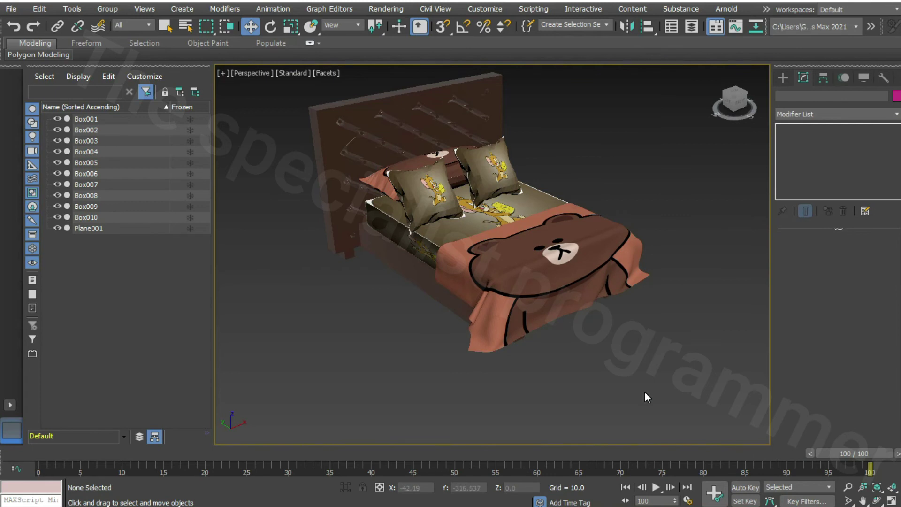
Draw a pale yellow floor plane under the bed, 1600 long by 800 wide.
left_click(783, 77)
left_click(861, 201)
left_click_drag(746, 258, 216, 248)
left_click(880, 246)
left_click(382, 224)
left_click(515, 320)
key("Tab")
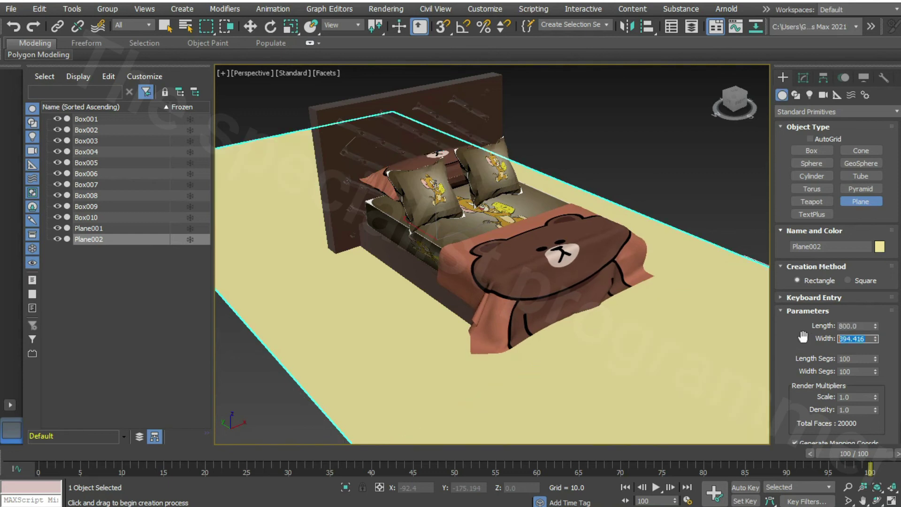
type("800")
key("Return")
type("00")
key("Return")
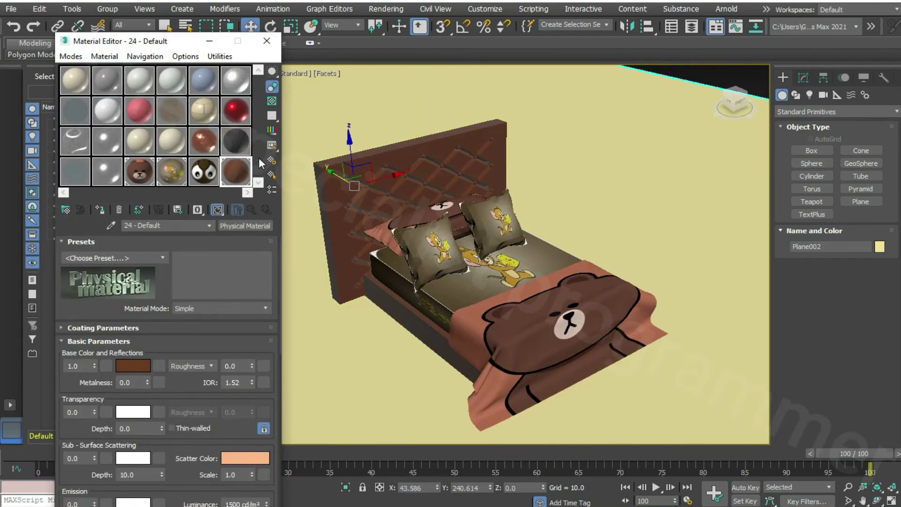
Darken the Matte Plastic material's base colour to orange-brown.
left_click(168, 140)
left_click(133, 366)
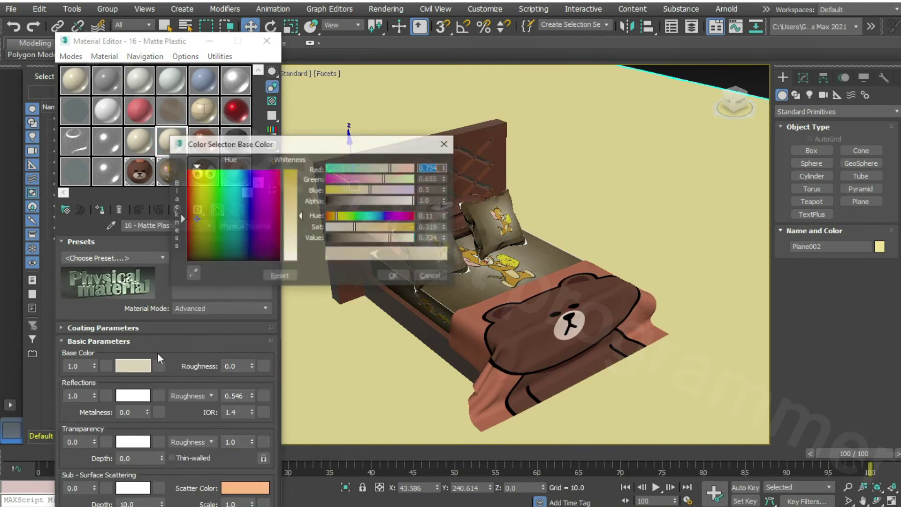
left_click_drag(377, 238, 374, 237)
left_click(392, 276)
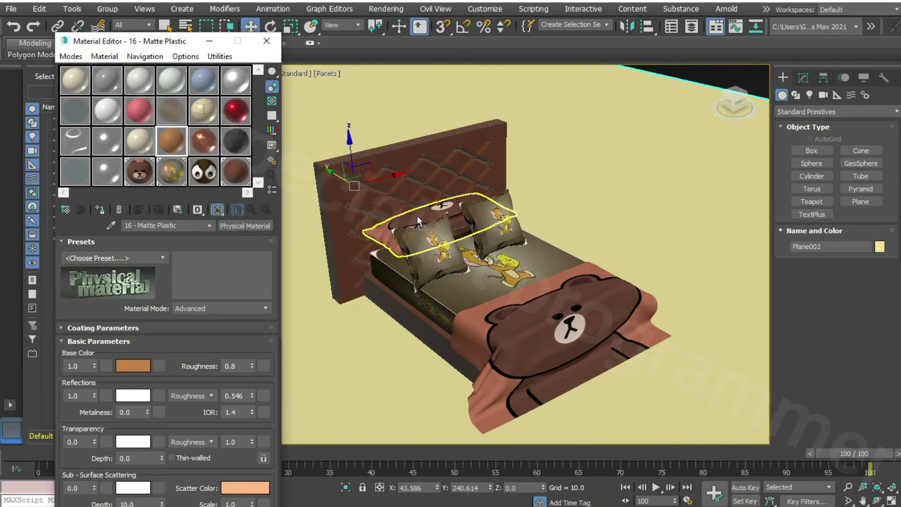
Close the Material Editor and select the headboard in the scene.
left_click(568, 211)
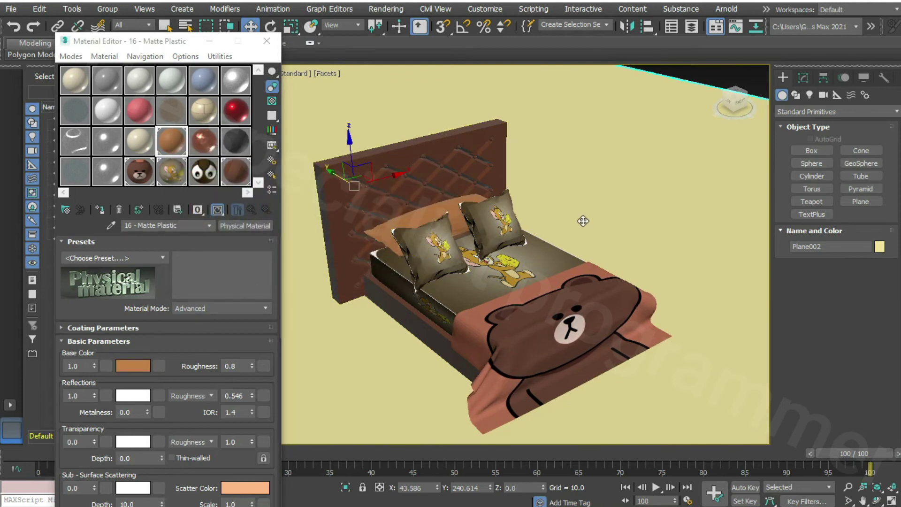
left_click(266, 41)
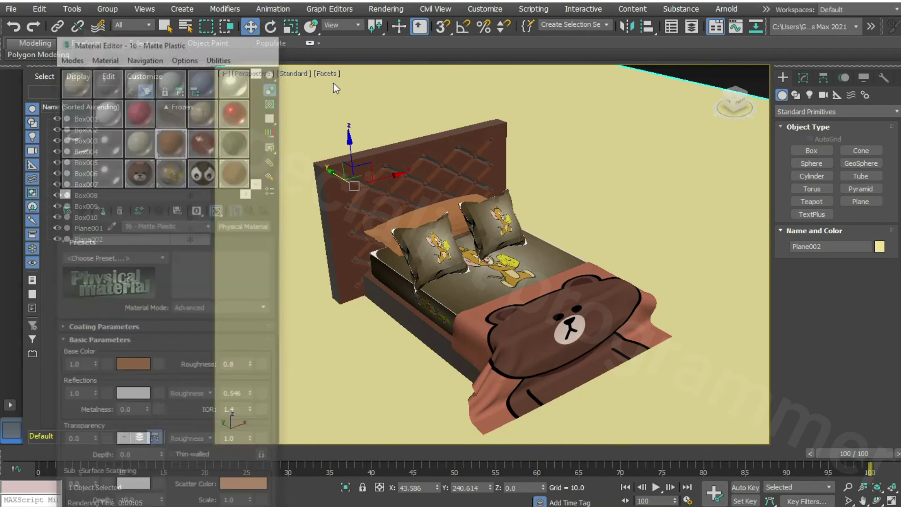
left_click(802, 78)
Add a TurboSmooth modifier to the headboard.
left_click(852, 114)
scroll(831, 328, "down", 3)
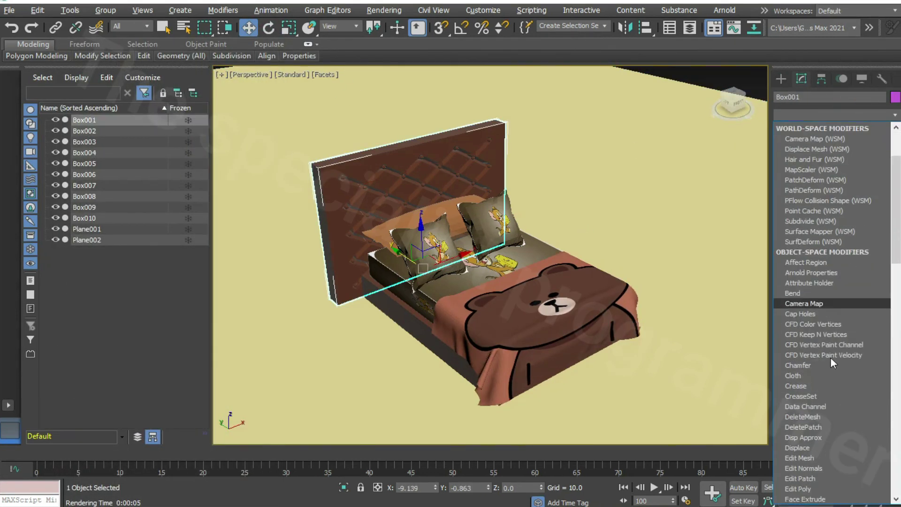
scroll(833, 347, "down", 7)
scroll(835, 337, "down", 7)
scroll(832, 334, "down", 4)
scroll(832, 333, "down", 3)
scroll(814, 382, "down", 2)
left_click(811, 379)
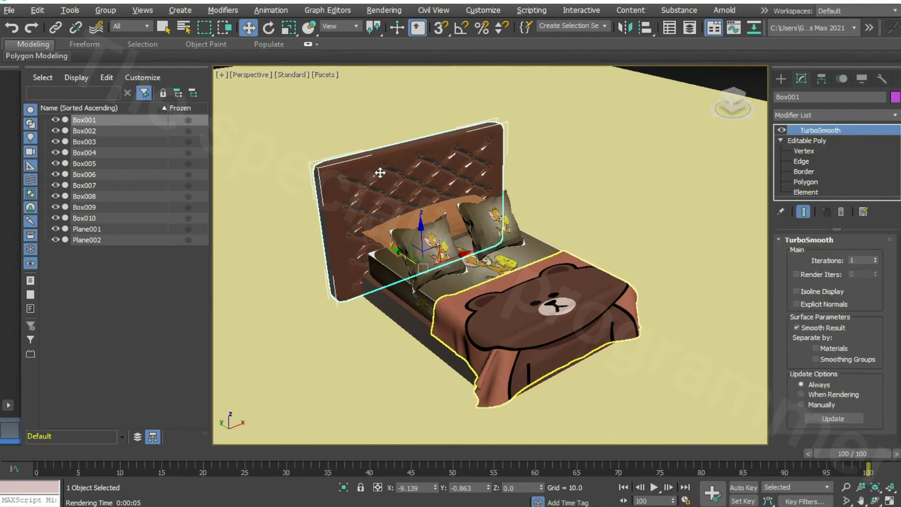
Add a TurboSmooth modifier to the mattress.
left_click(394, 276)
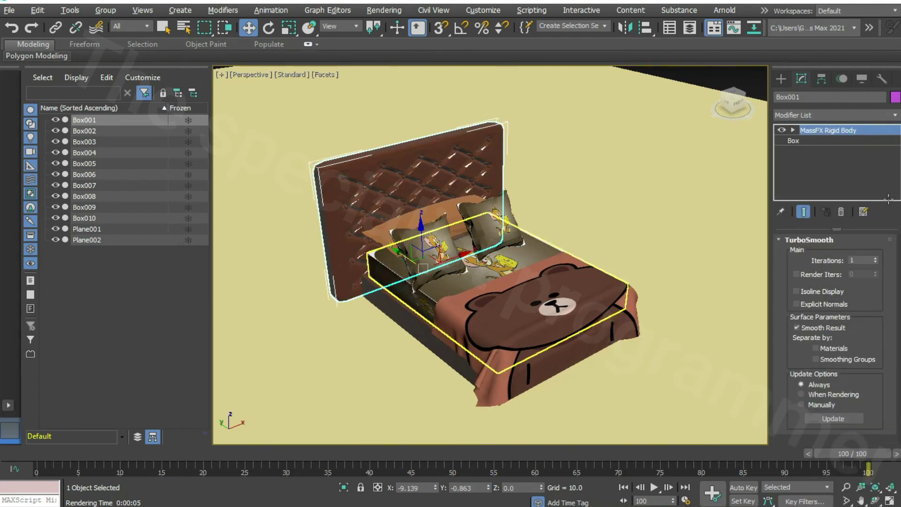
left_click(874, 116)
scroll(831, 362, "down", 3)
scroll(837, 363, "down", 4)
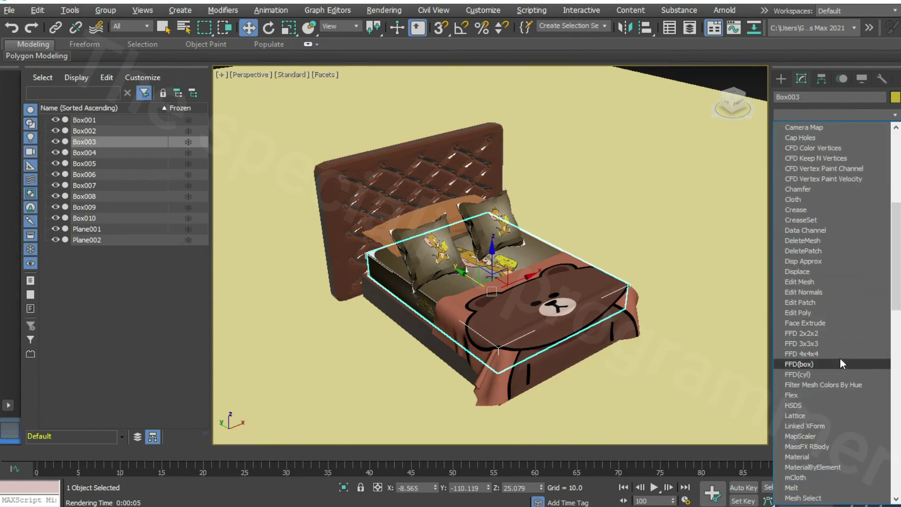
scroll(843, 349, "down", 3)
scroll(843, 348, "down", 2)
scroll(831, 361, "down", 3)
scroll(818, 364, "down", 3)
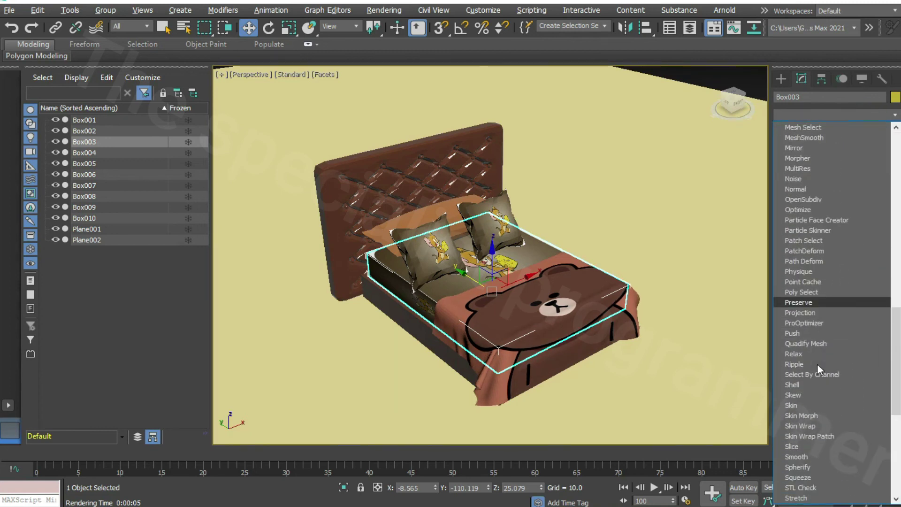
scroll(827, 368, "down", 3)
scroll(817, 408, "down", 1)
left_click(803, 467)
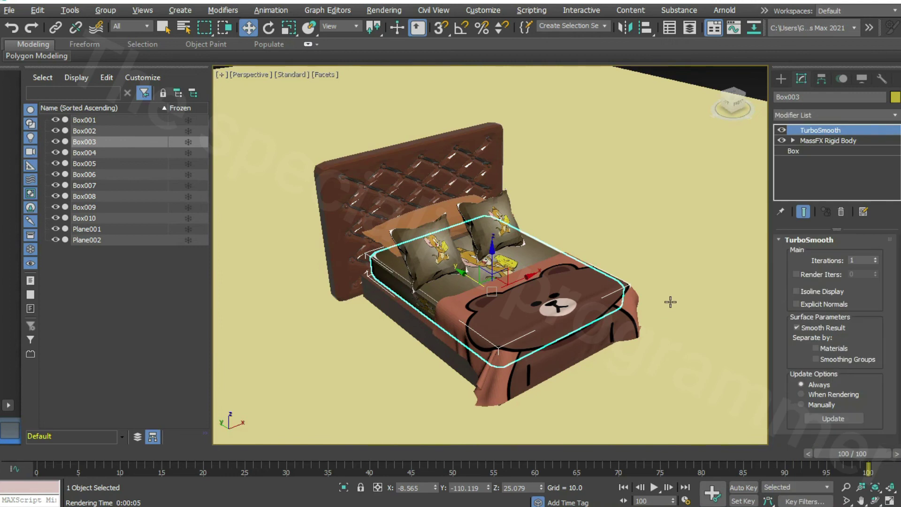
Add a TurboSmooth modifier to the Box002 bed base.
left_click(401, 307)
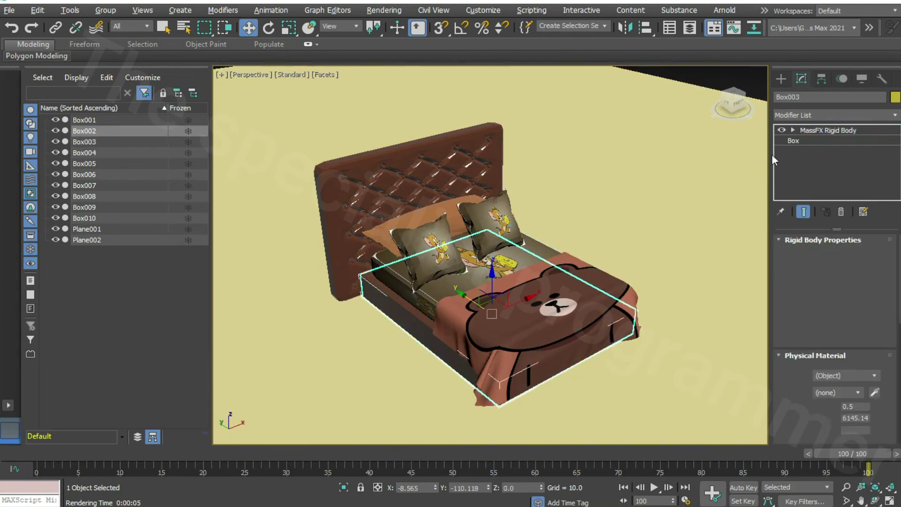
left_click(862, 114)
scroll(827, 412, "down", 10)
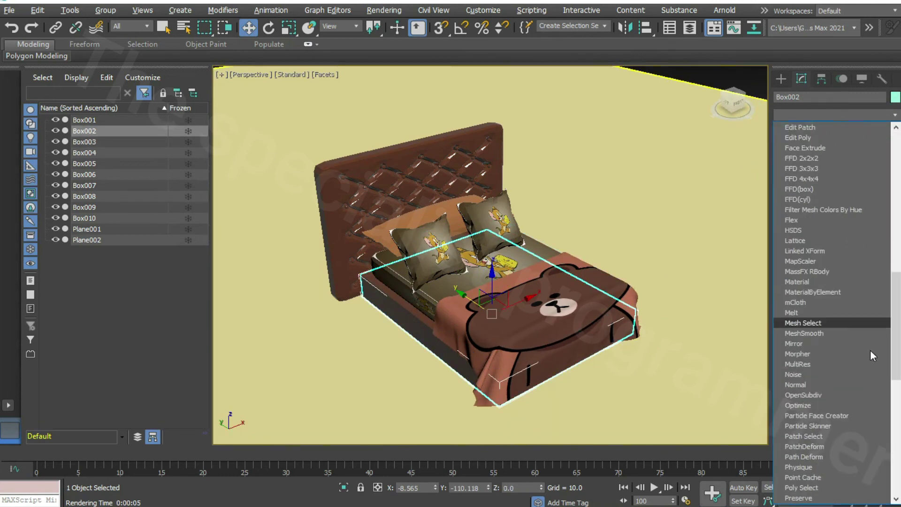
scroll(859, 355, "down", 5)
scroll(826, 386, "down", 3)
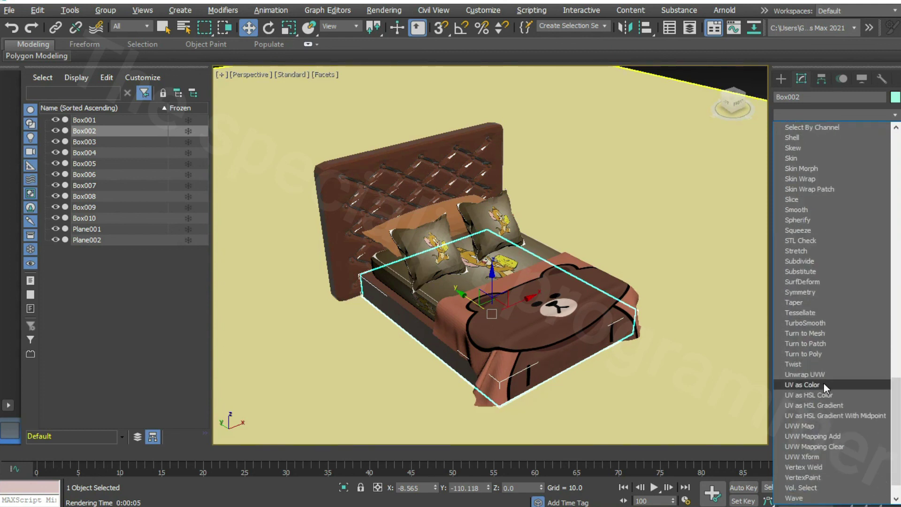
scroll(824, 382, "down", 1)
left_click(798, 292)
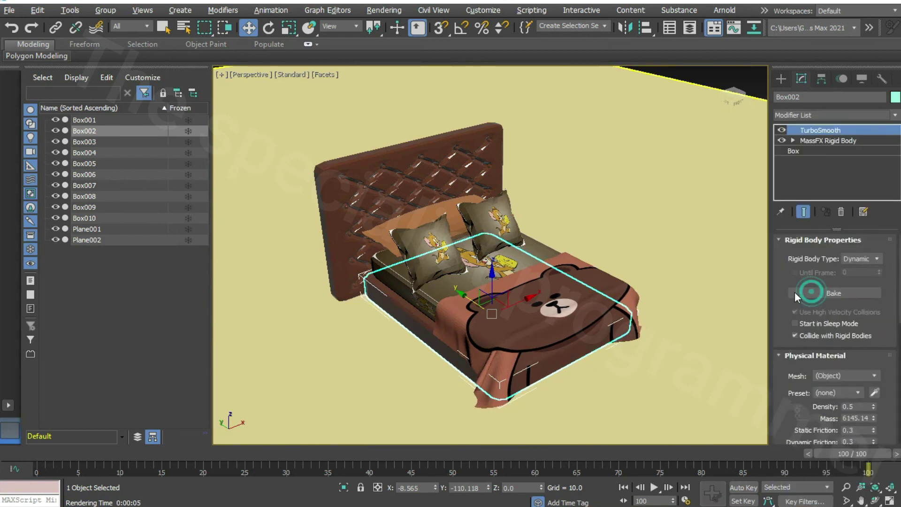
Raise TurboSmooth iterations on Box002, the mattress and the headboard.
left_click(875, 259)
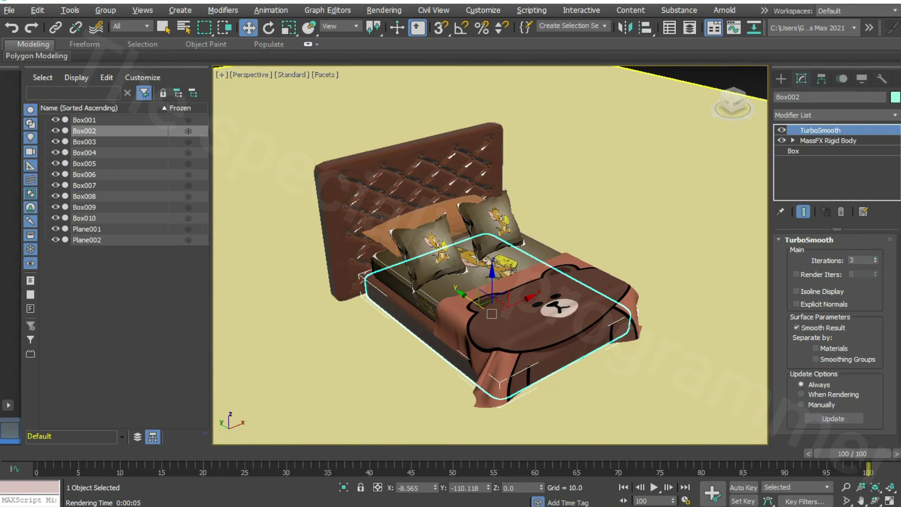
left_click(460, 277)
left_click(875, 259)
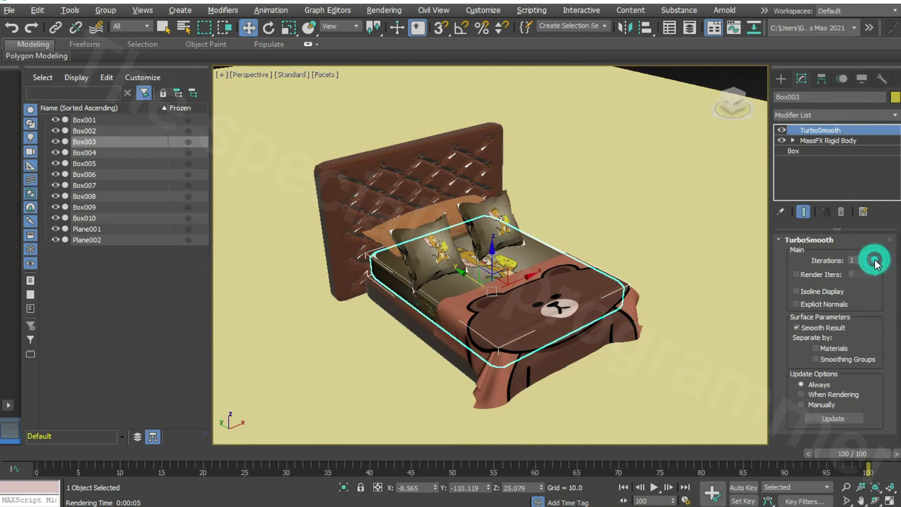
left_click(421, 179)
left_click(875, 258)
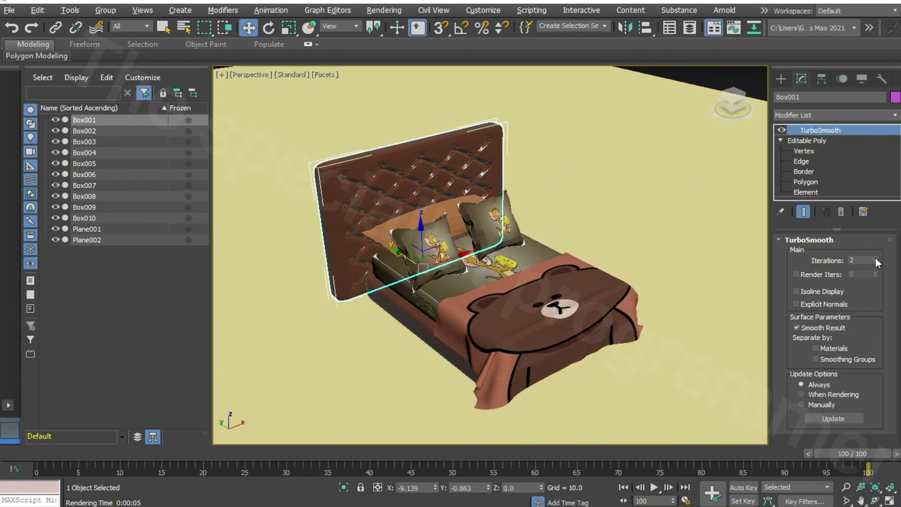
left_click(601, 216)
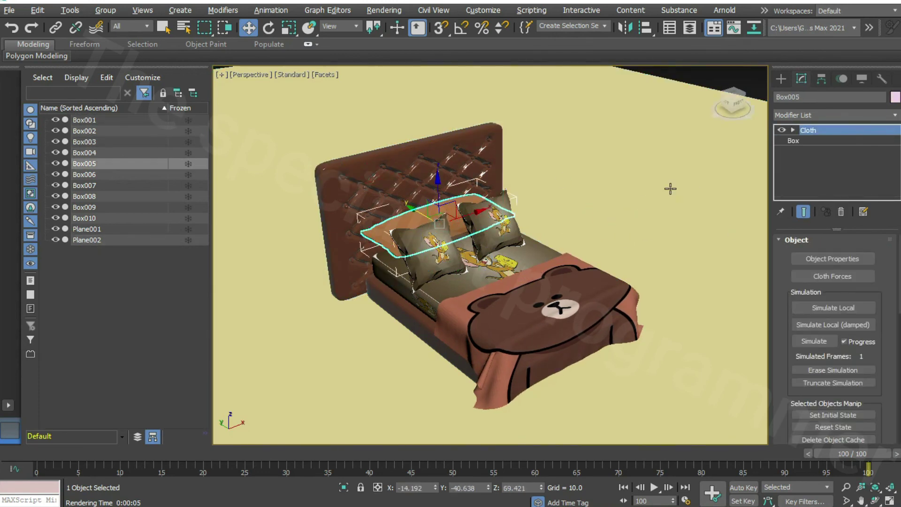
Add a TurboSmooth modifier to the blanket Plane002.
left_click(887, 120)
scroll(863, 374, "down", 5)
scroll(863, 374, "up", 2)
left_click(678, 285)
left_click(545, 204)
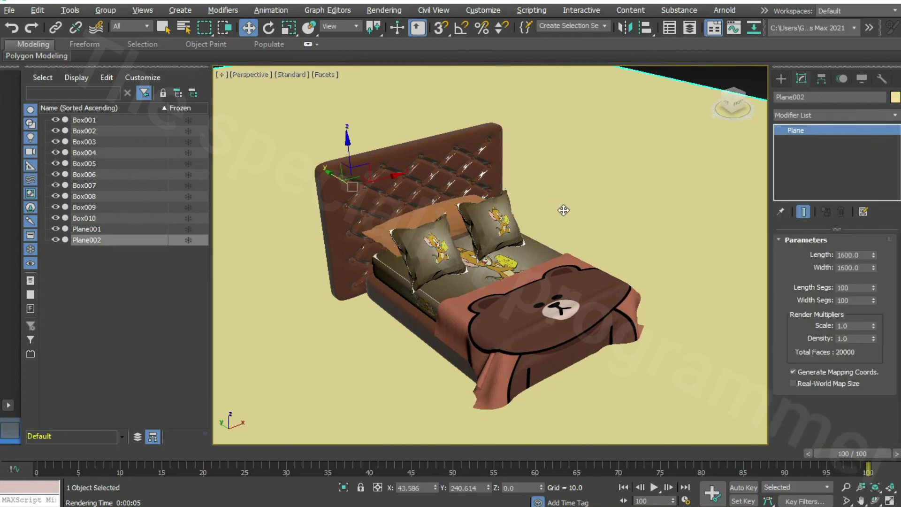
left_click(836, 115)
scroll(835, 382, "down", 4)
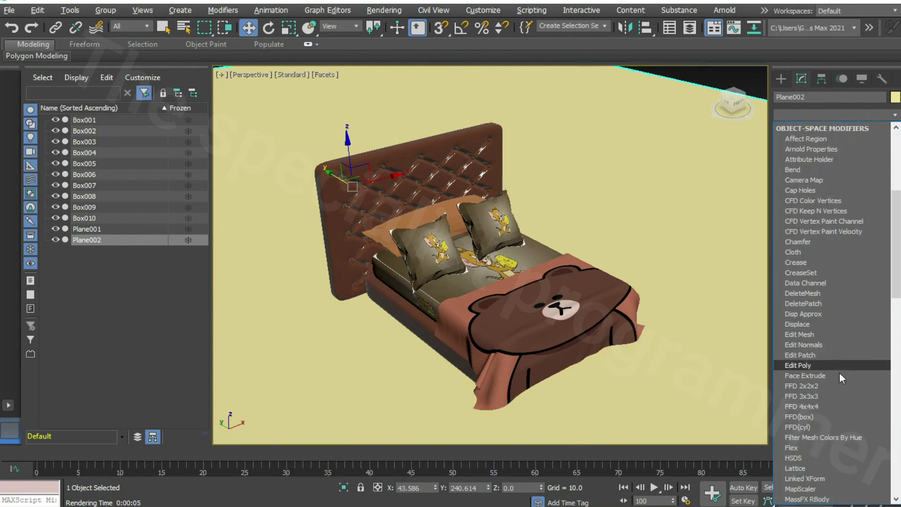
scroll(839, 373, "down", 4)
scroll(839, 367, "down", 4)
scroll(839, 368, "down", 4)
scroll(839, 367, "down", 4)
scroll(826, 382, "down", 2)
left_click(797, 424)
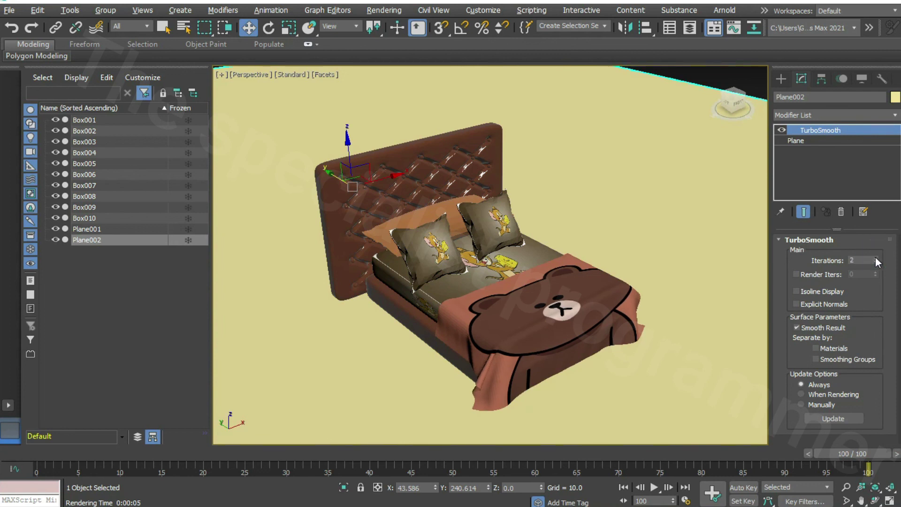
Add a TurboSmooth modifier to the right pillow Box004.
left_click(494, 226)
left_click(844, 115)
scroll(852, 385, "down", 5)
scroll(853, 408, "down", 3)
scroll(851, 404, "down", 3)
scroll(850, 402, "down", 1)
scroll(851, 402, "down", 1)
scroll(851, 402, "down", 2)
scroll(819, 427, "down", 3)
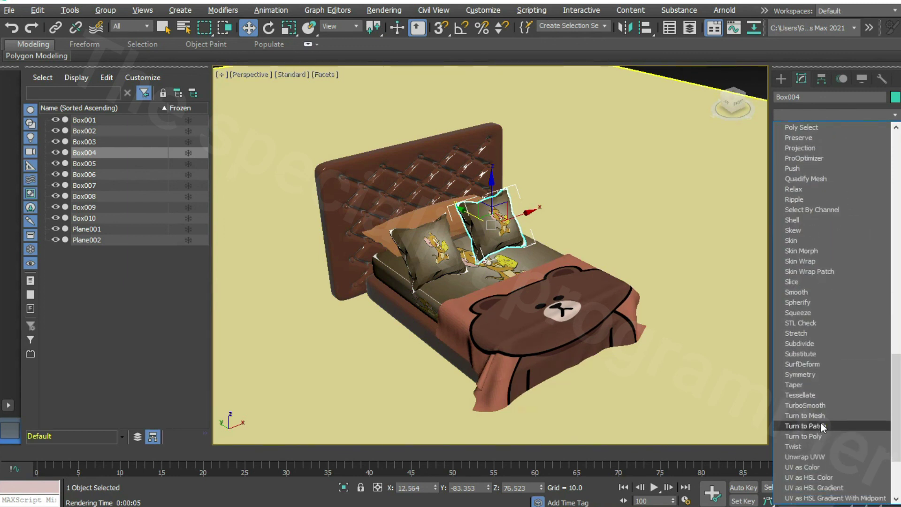
left_click(818, 404)
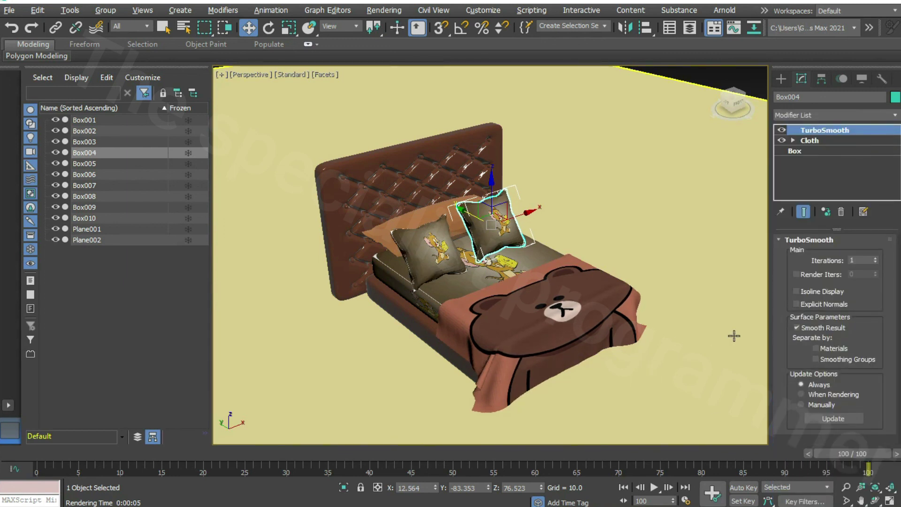
Reselect the pillows and then the blanket Plane002 to check their modifiers.
left_click(430, 248)
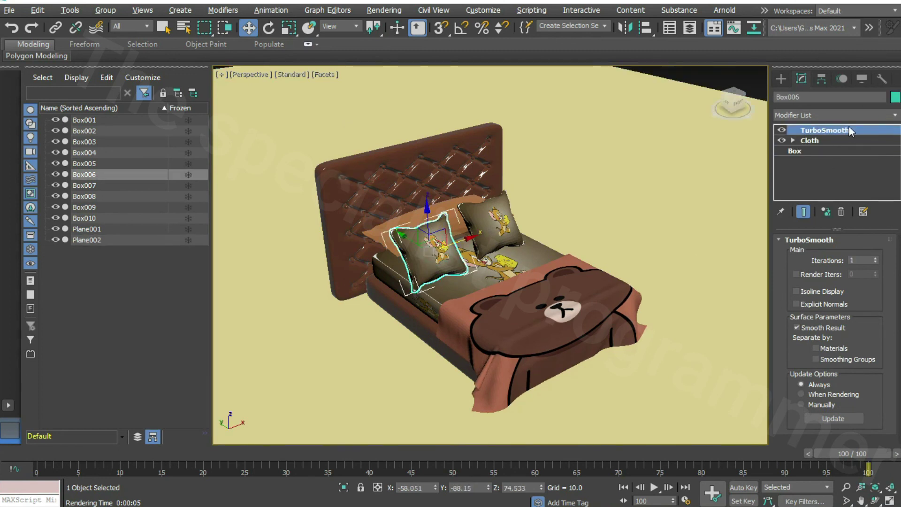
left_click(498, 219)
left_click(562, 306)
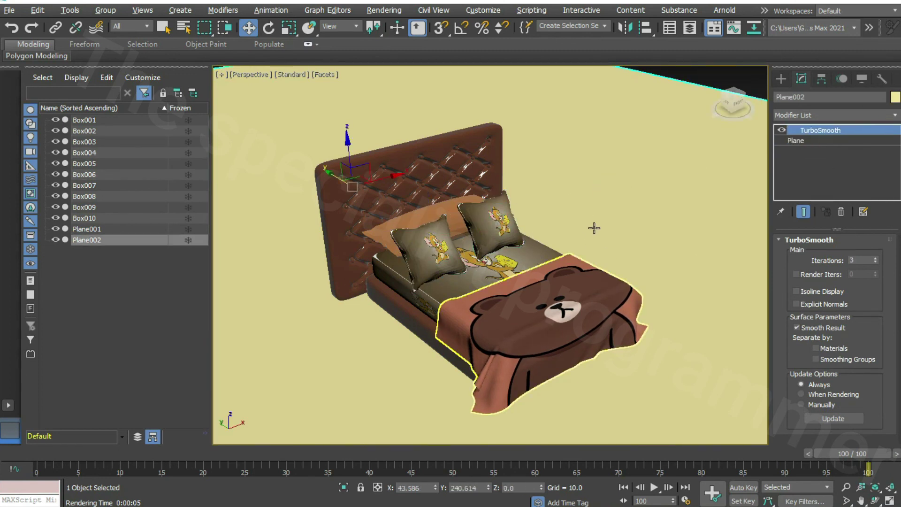
scroll(587, 230, "up", 4)
scroll(580, 236, "down", 4)
Zoom and pan to frame the bed, then render the perspective view.
left_click(847, 487)
left_click_drag(554, 283, 560, 265)
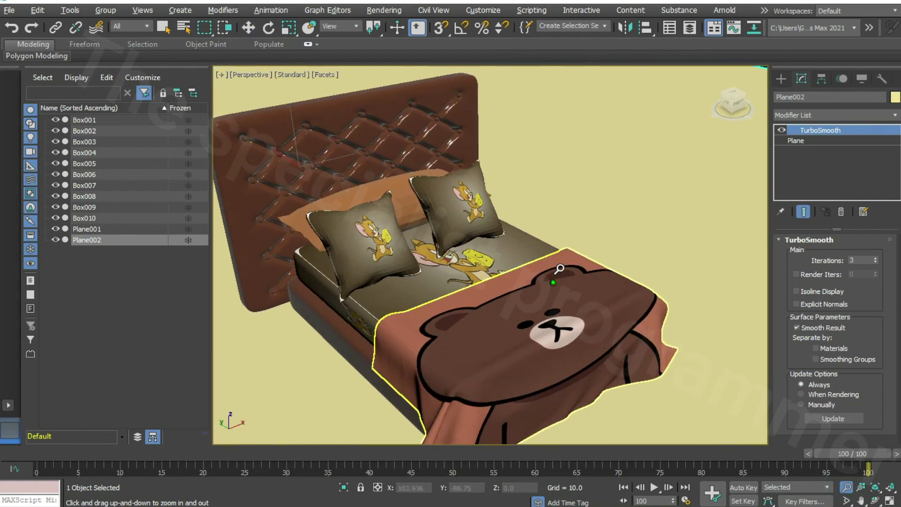
left_click_drag(527, 341, 548, 323)
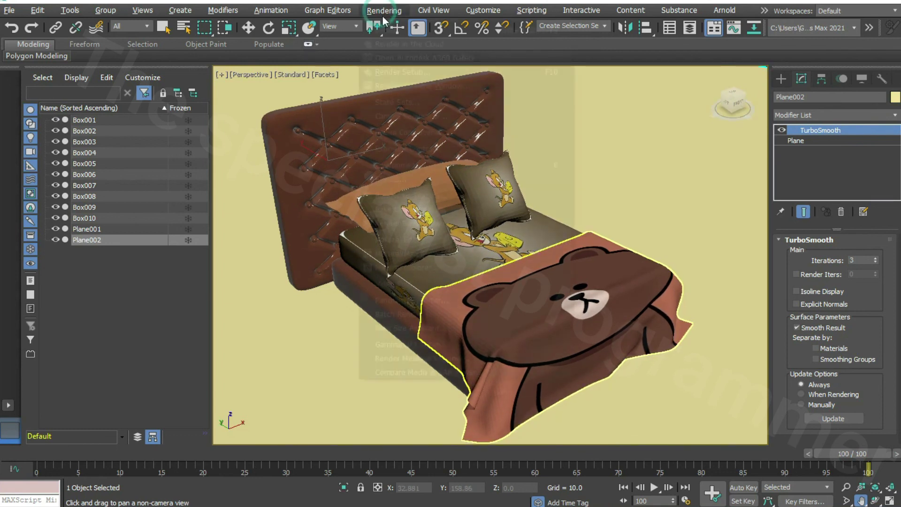
left_click(384, 9)
left_click(392, 28)
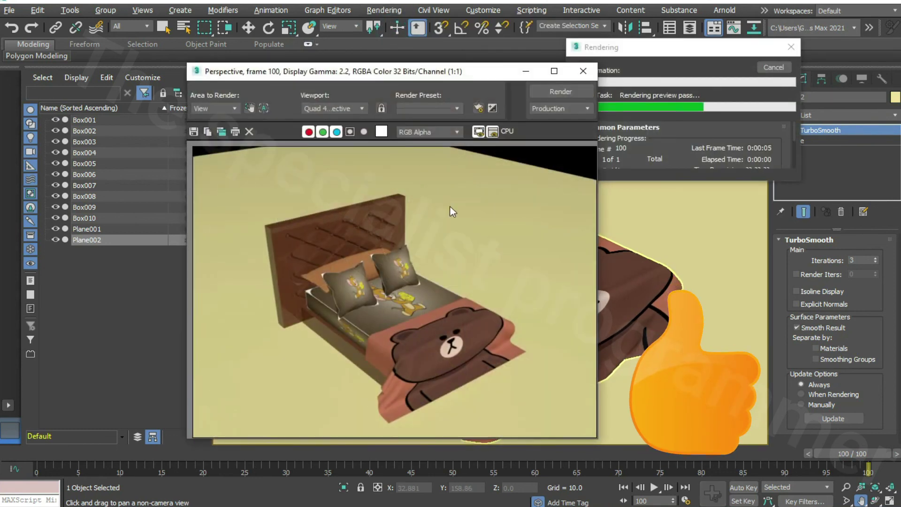